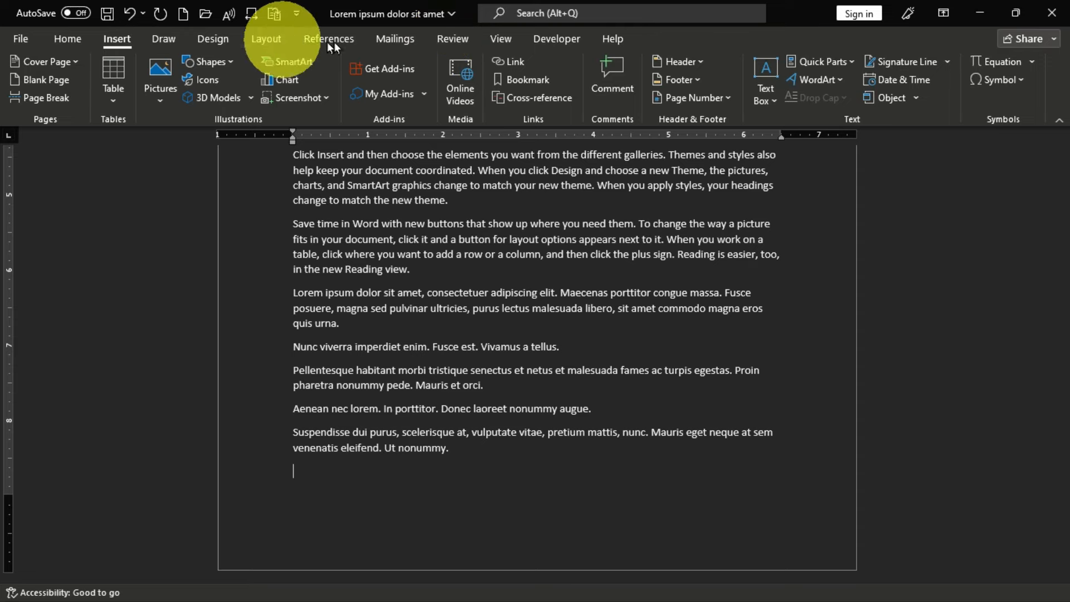
Open the ribbon customization options and add a new custom tab after References.
click(332, 44)
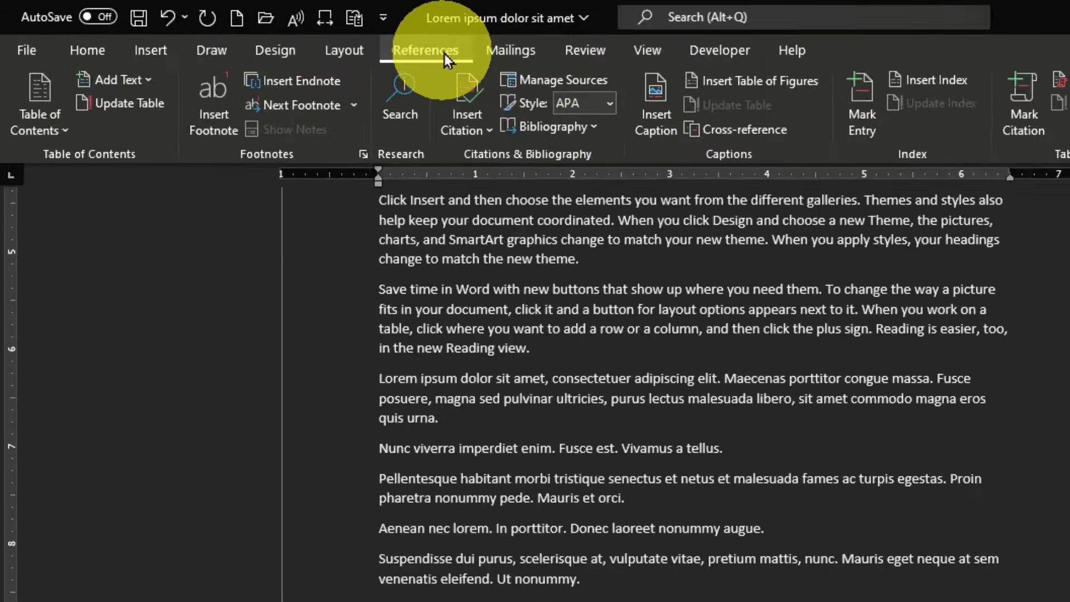
right_click(443, 54)
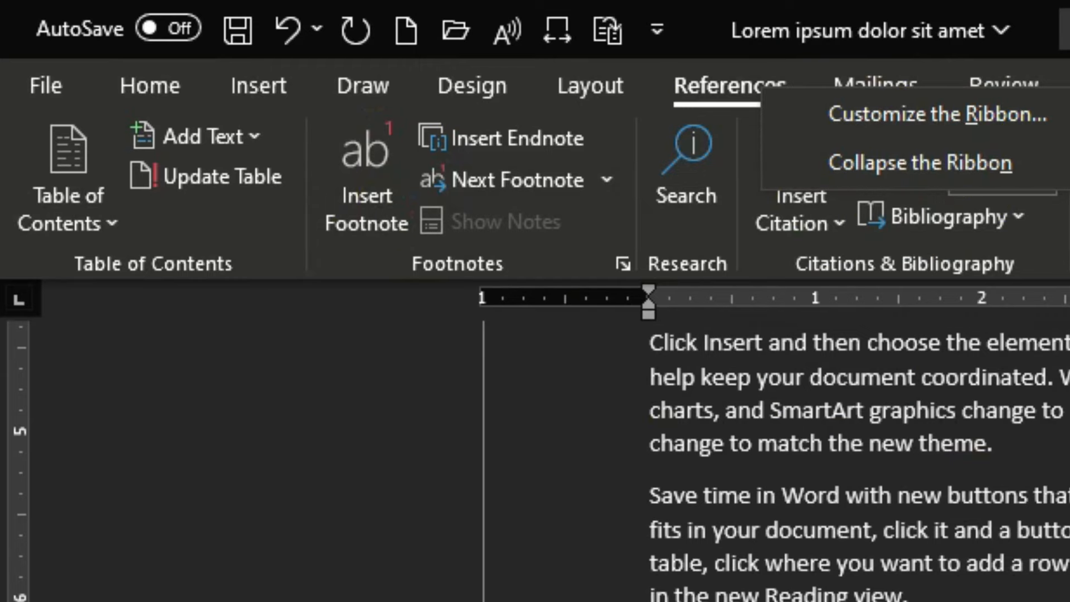
right_click(867, 216)
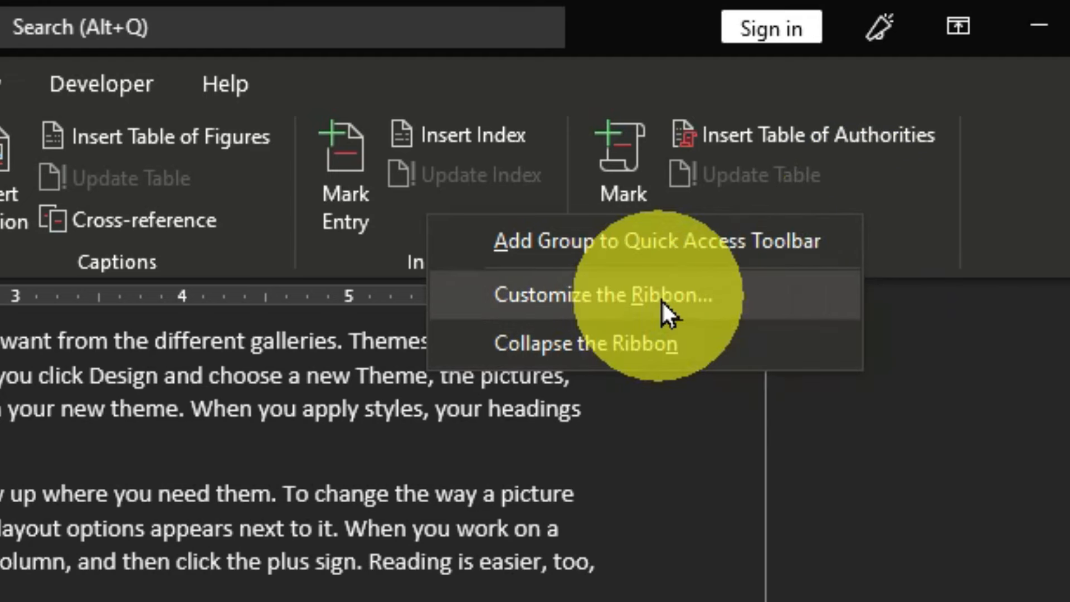
click(662, 301)
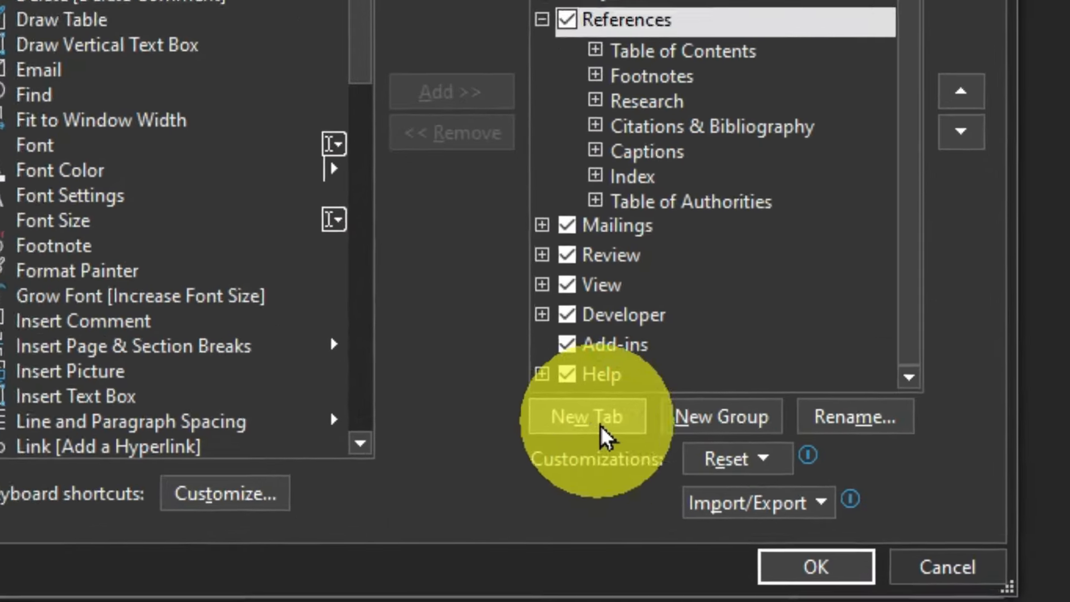
click(586, 420)
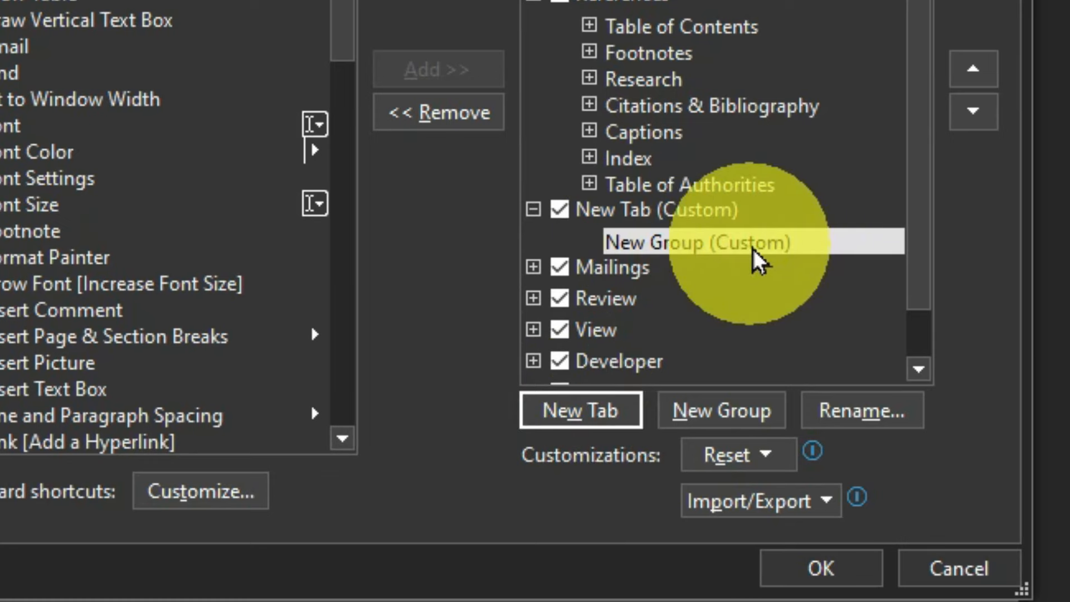
Rename the new custom tab as "BTC Channel".
click(635, 219)
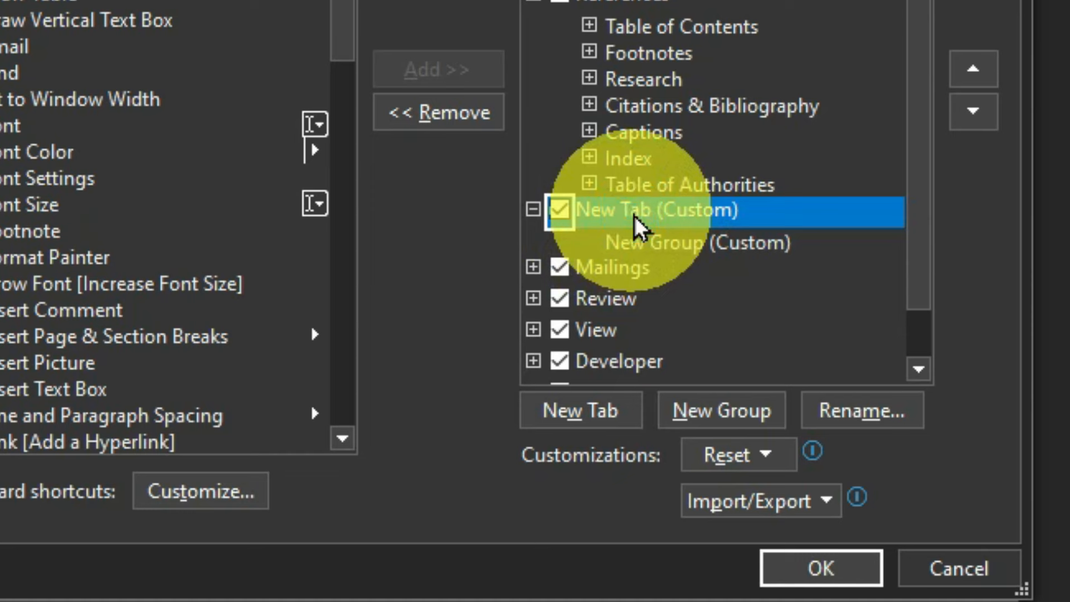
right_click(635, 220)
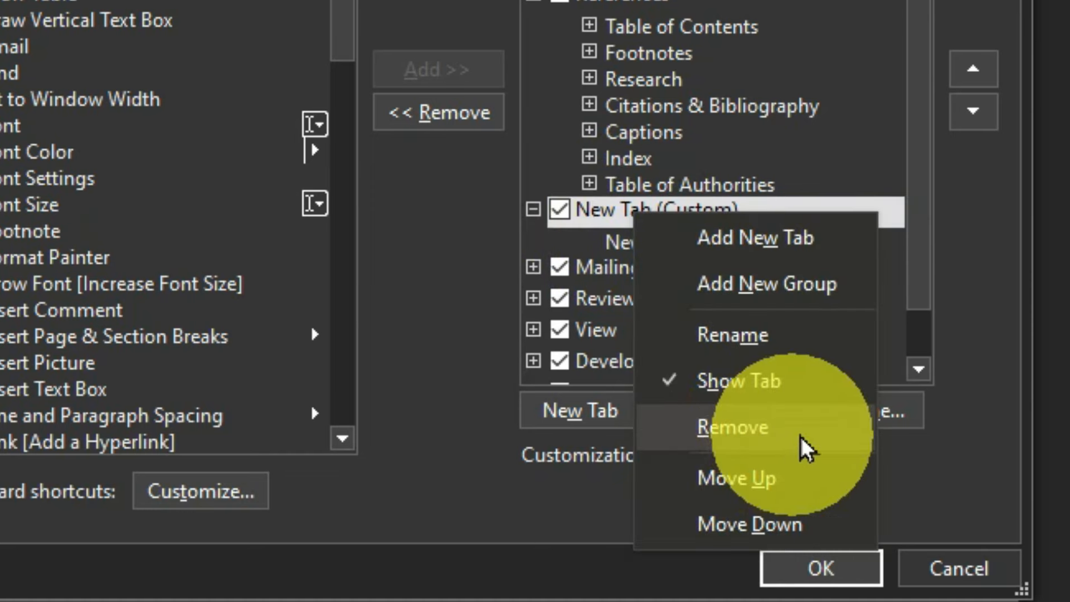
click(815, 348)
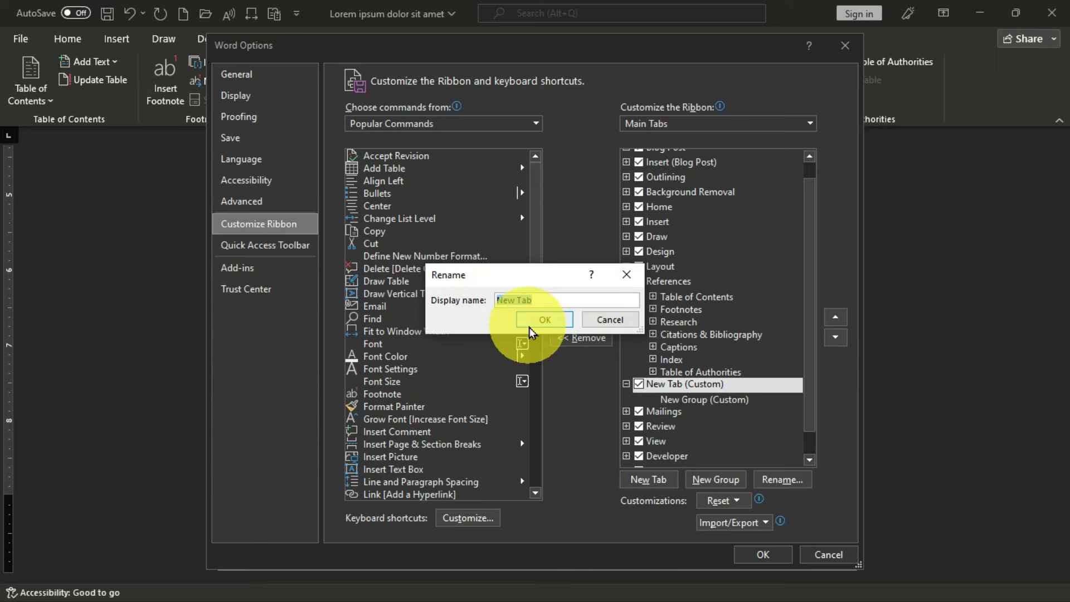
text(BTC Channel)
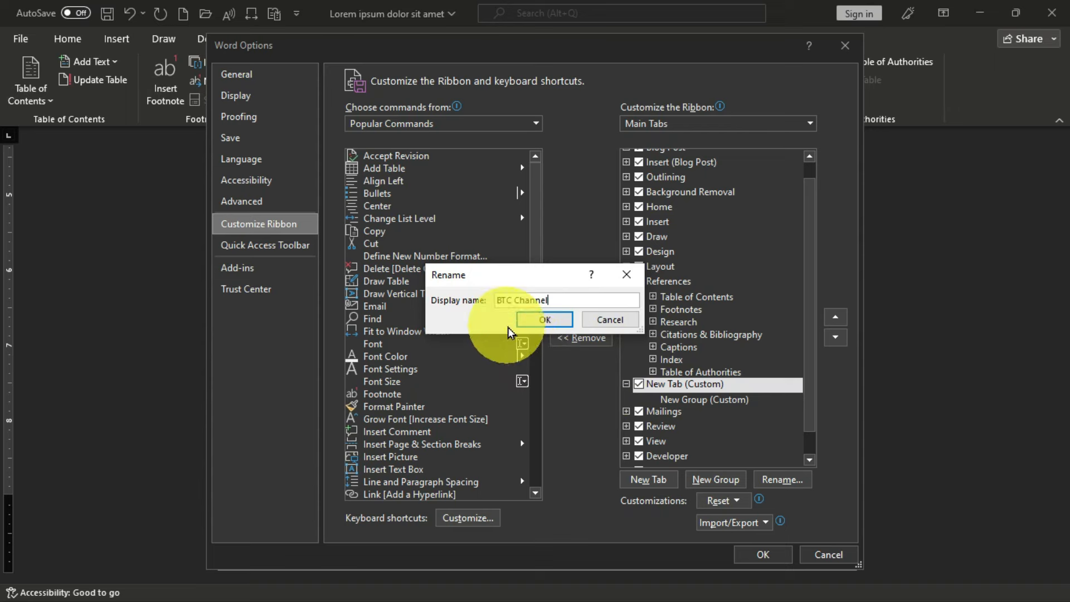
click(543, 323)
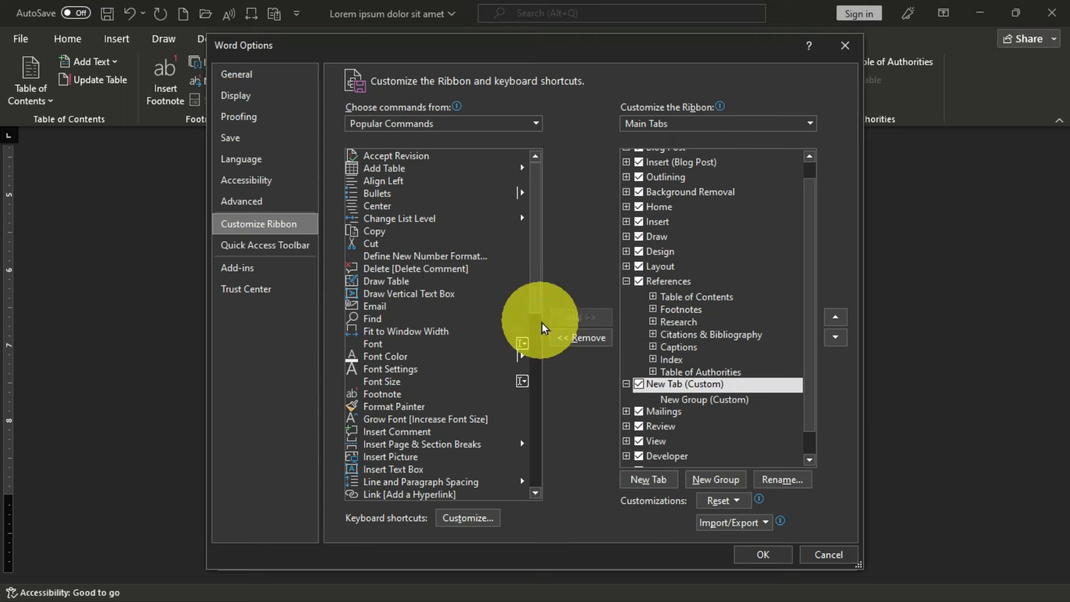
Rename the new group in the BTC Channel tab as "Edit".
click(716, 400)
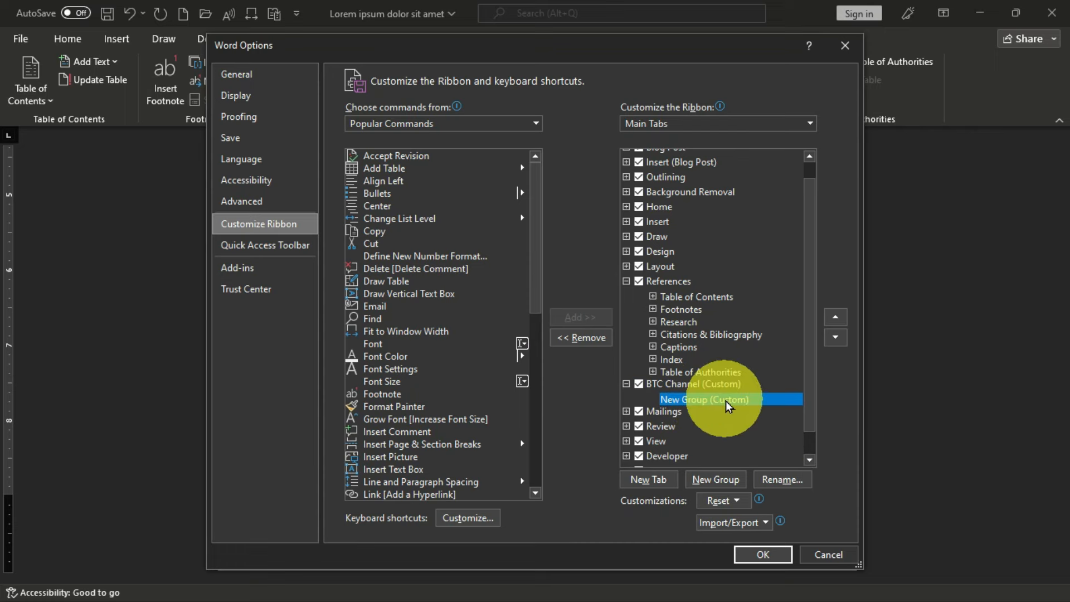
click(778, 481)
text(Edit)
key(Return)
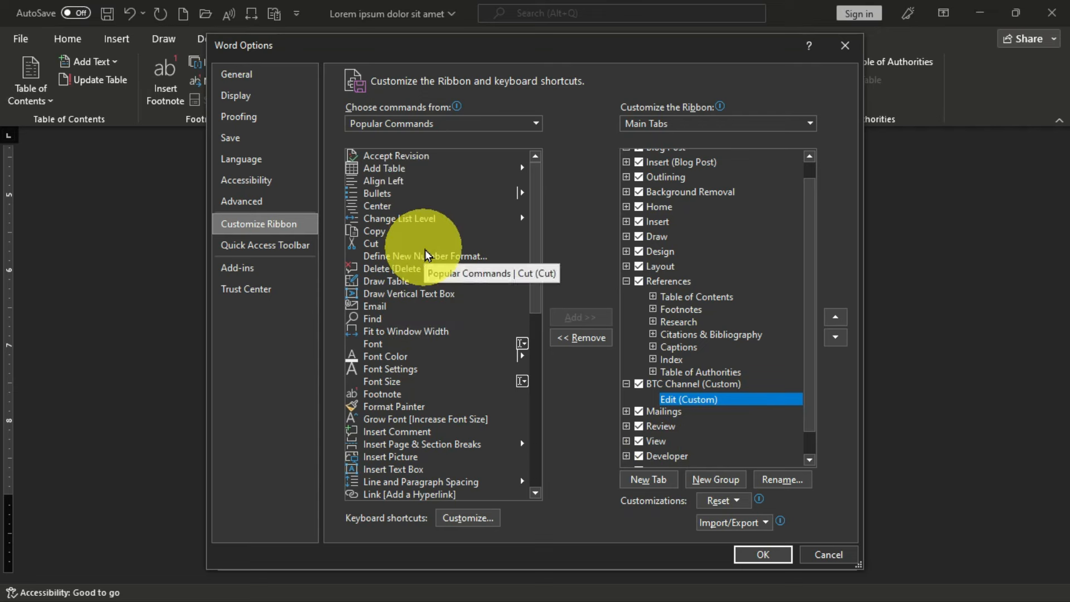
Add the Cut, Copy and Find commands to the custom Edit group.
click(375, 245)
click(579, 320)
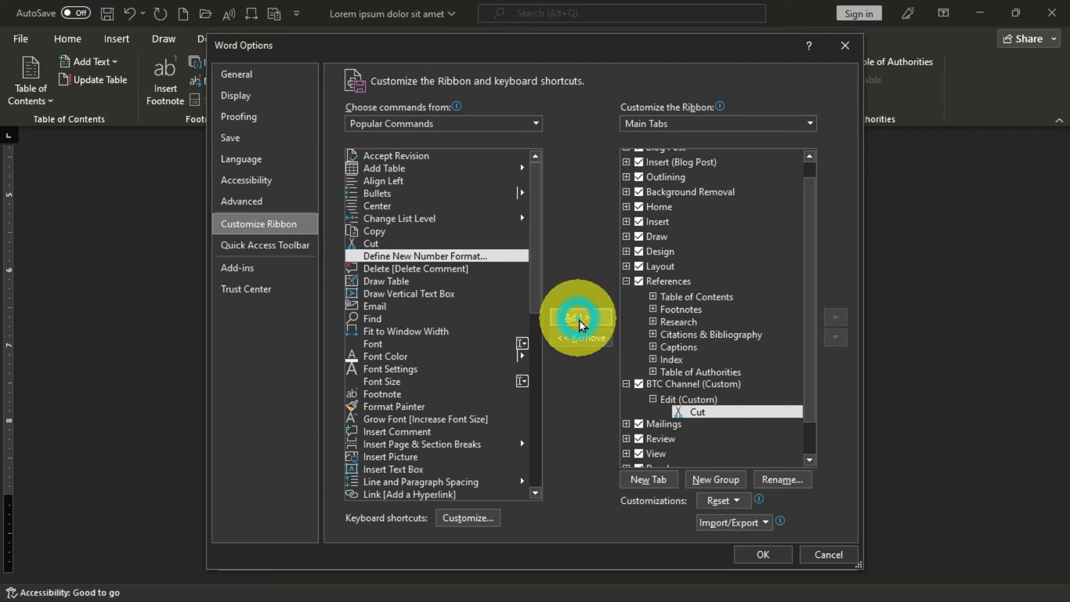
click(385, 231)
click(581, 313)
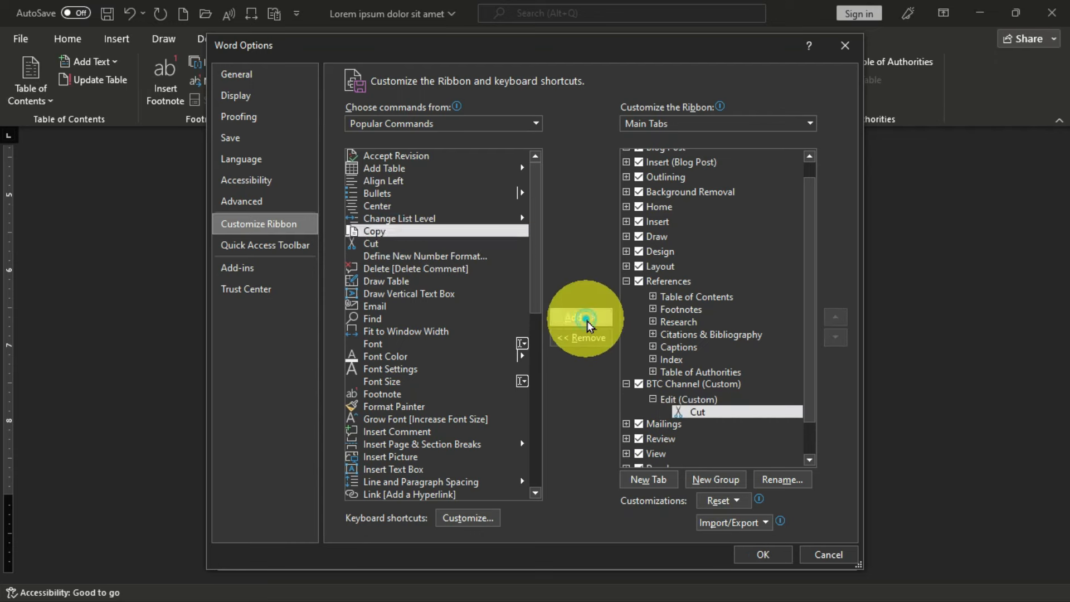
click(373, 320)
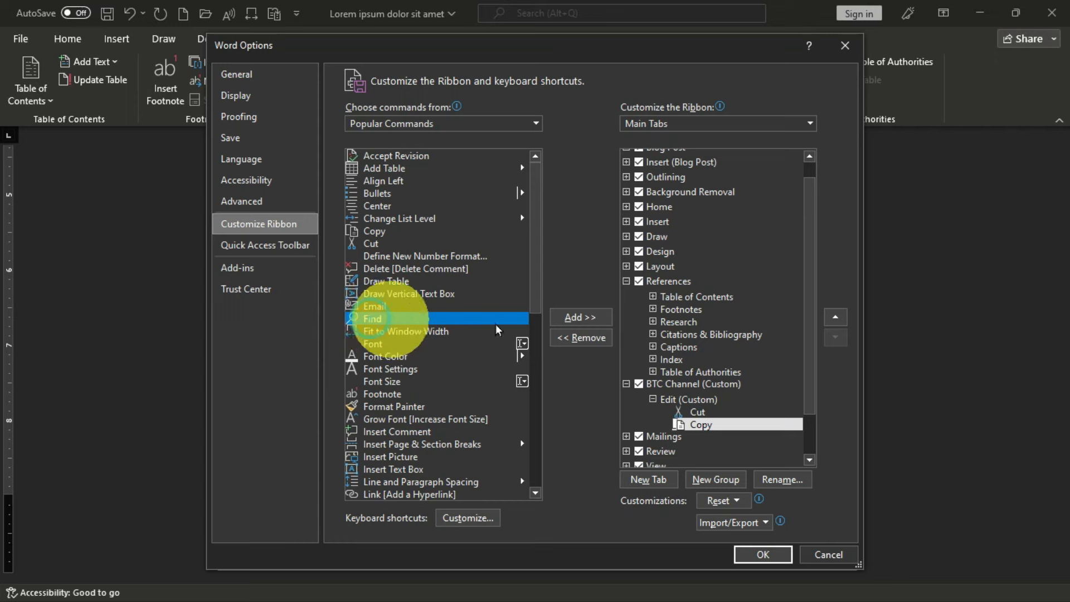
click(583, 318)
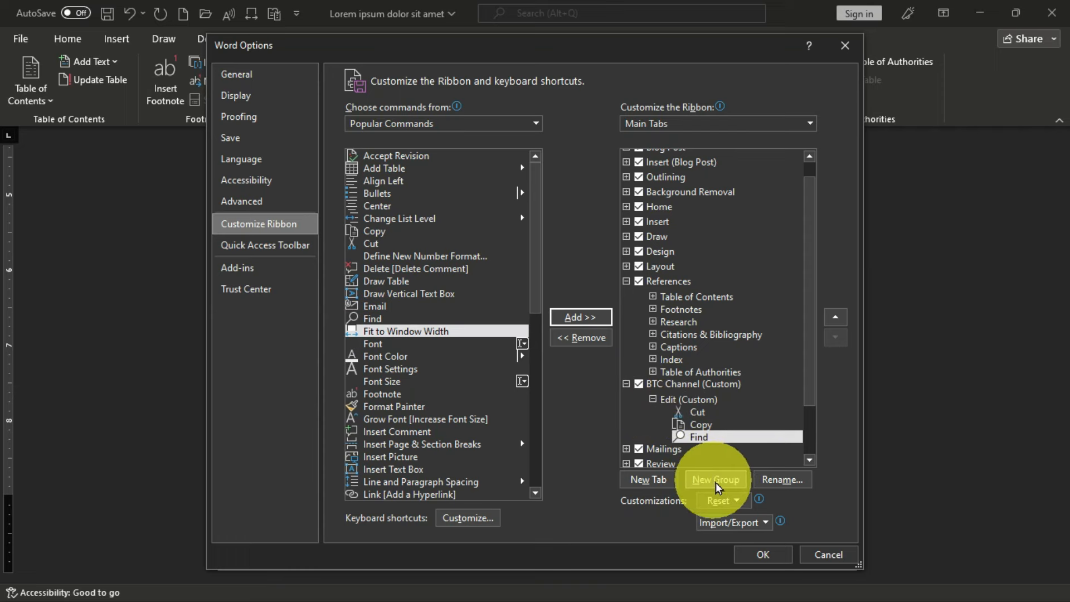
Add a second custom group to the BTC Channel tab and name it "Format".
click(734, 483)
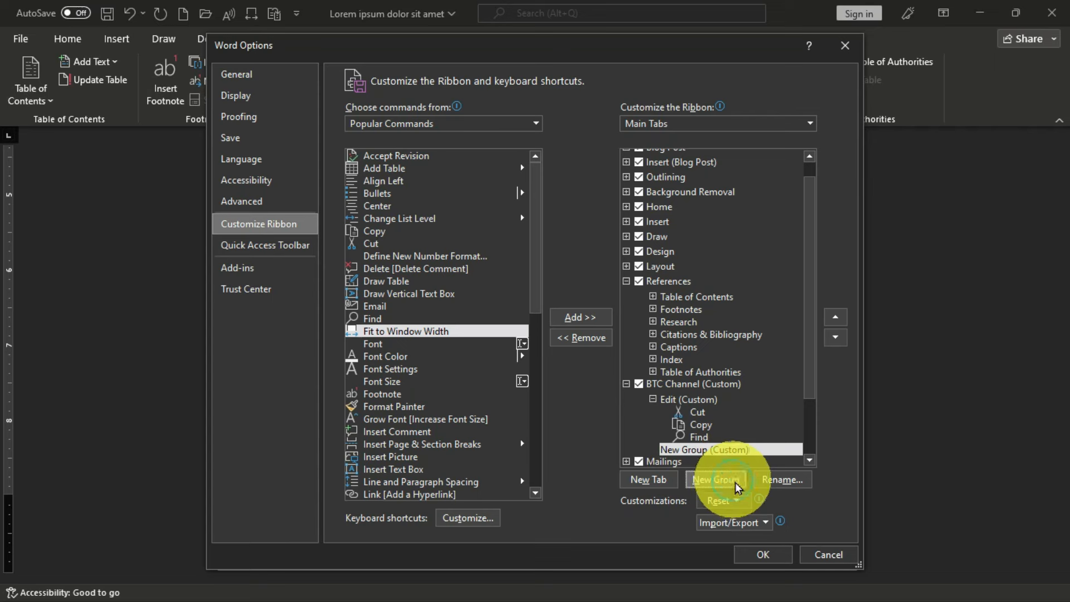
click(703, 451)
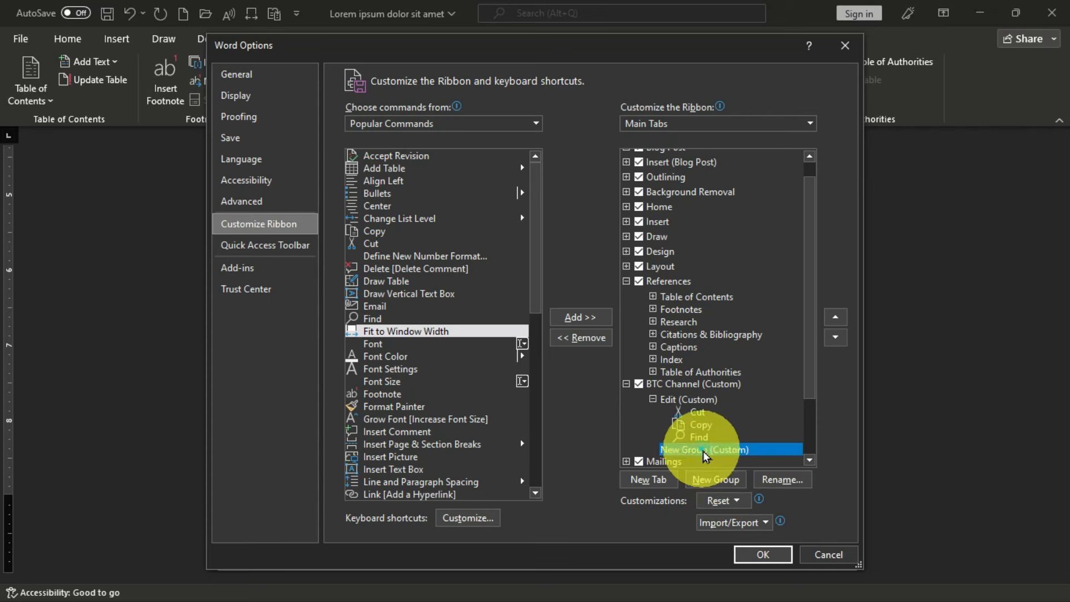
click(782, 480)
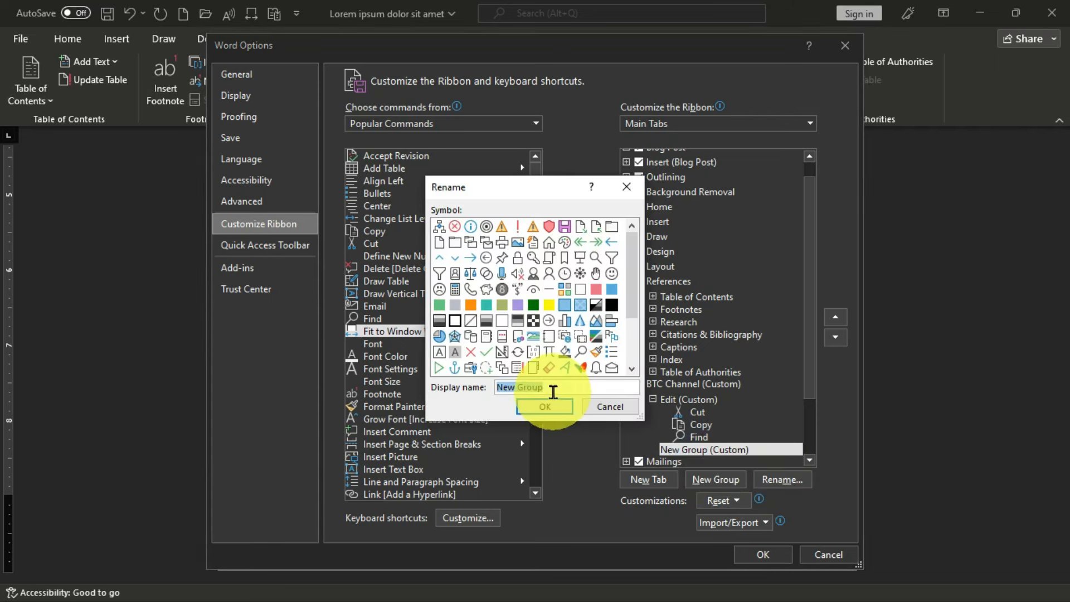
text(Format)
click(545, 407)
scroll(730, 423, down, 2)
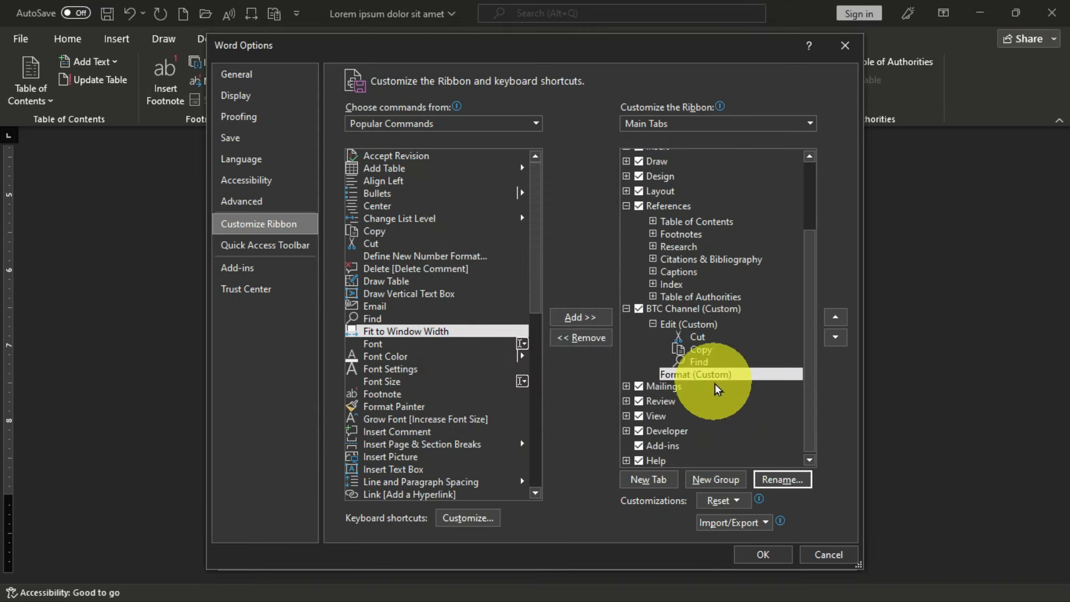
Add the Font, Font Size and Insert Picture commands to the Format group and apply the ribbon changes.
click(380, 346)
click(580, 318)
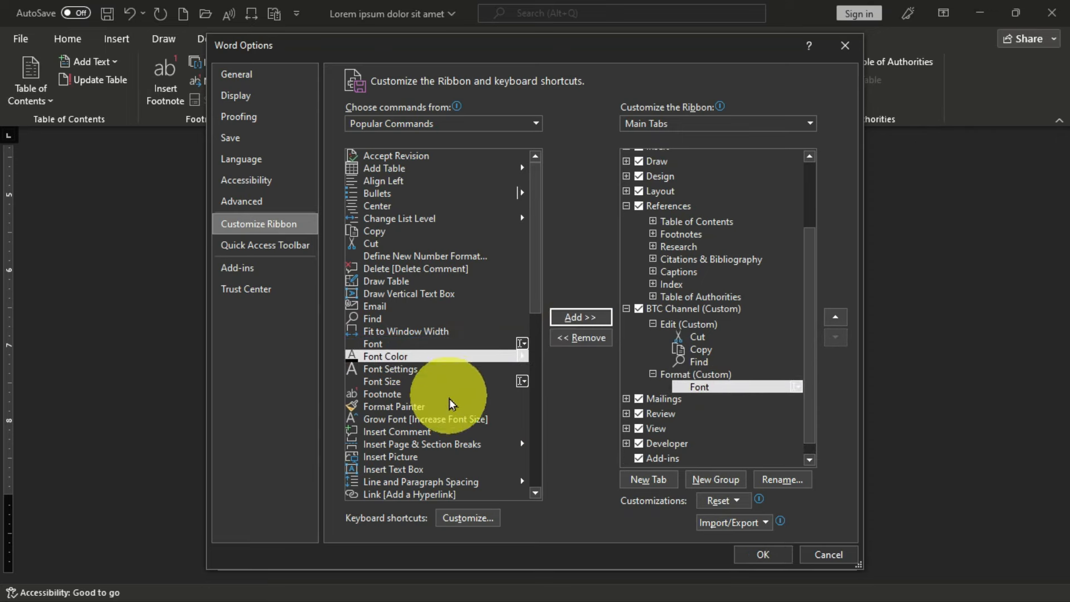
scroll(473, 419, down, 1)
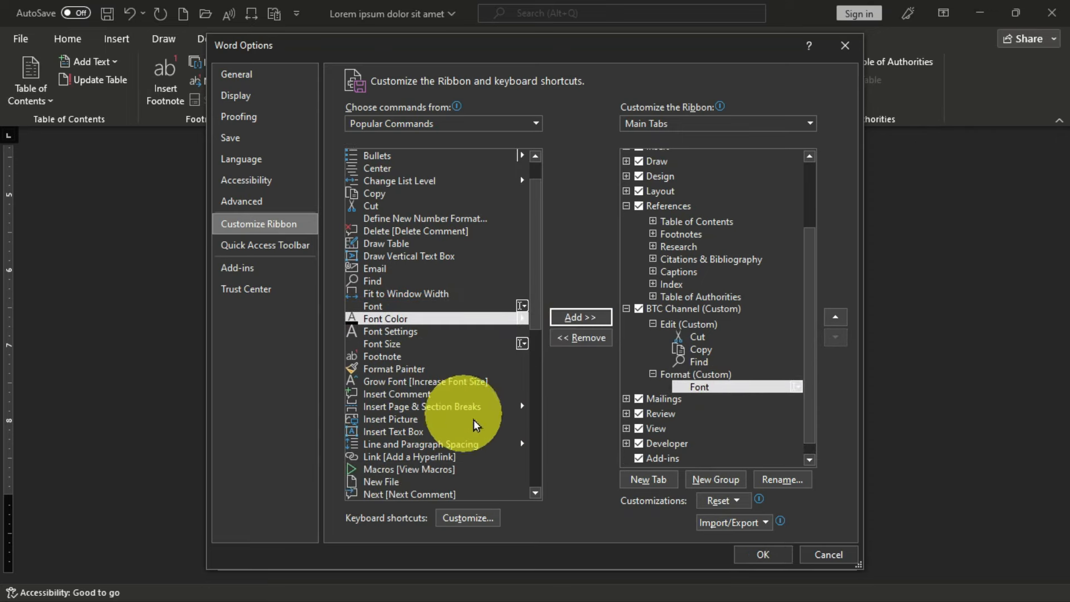
click(381, 344)
click(580, 318)
click(390, 419)
click(581, 317)
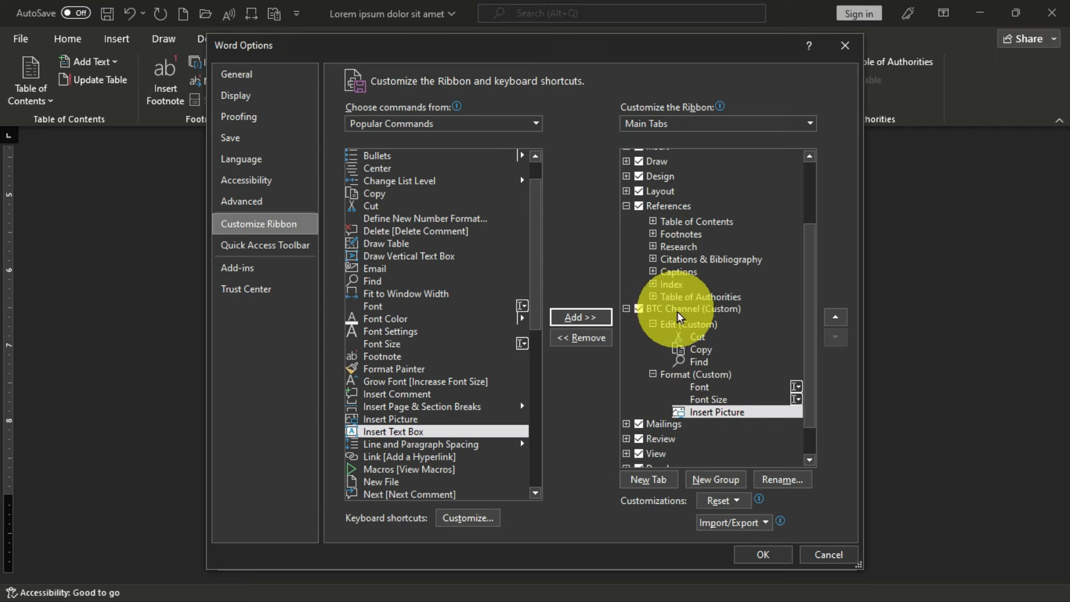
click(763, 555)
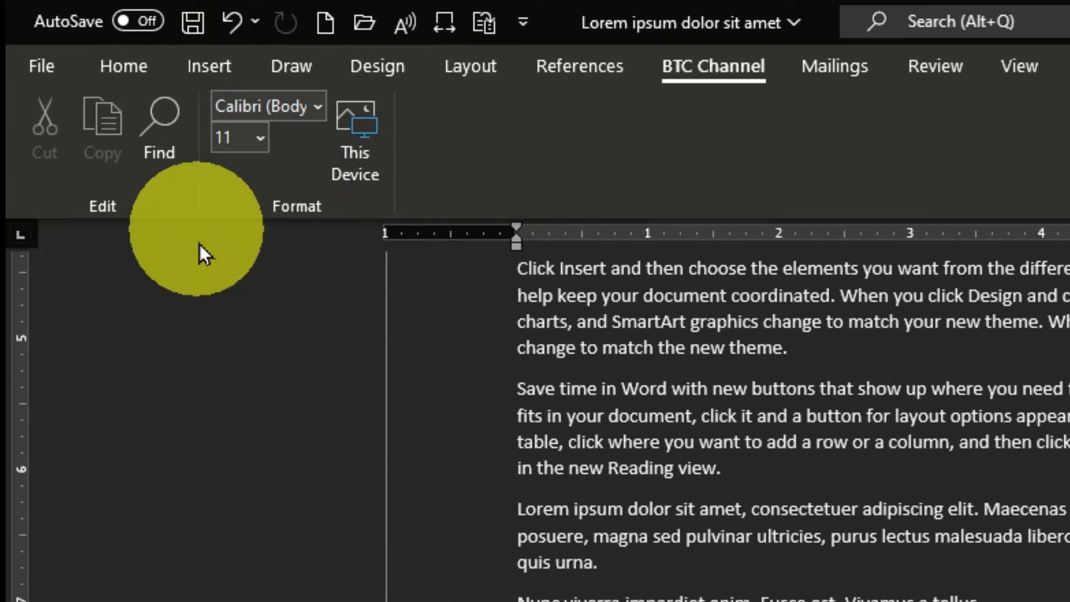
Set the first line of the "Save time in Word" paragraph to font size 20 using the custom BTC Channel tab.
drag(294, 224, 775, 224)
click(260, 138)
click(223, 335)
click(407, 251)
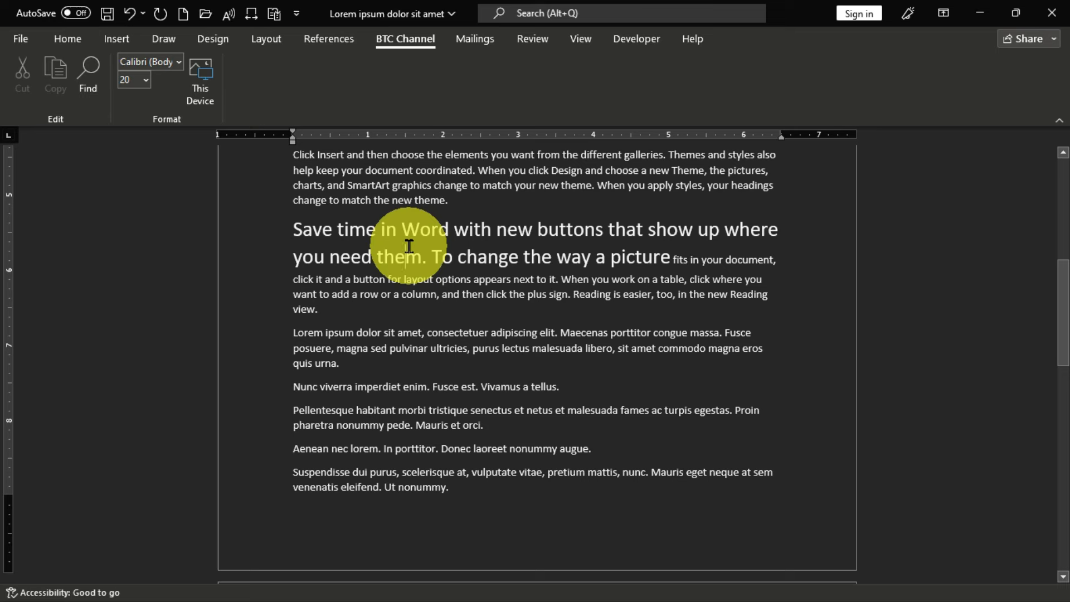
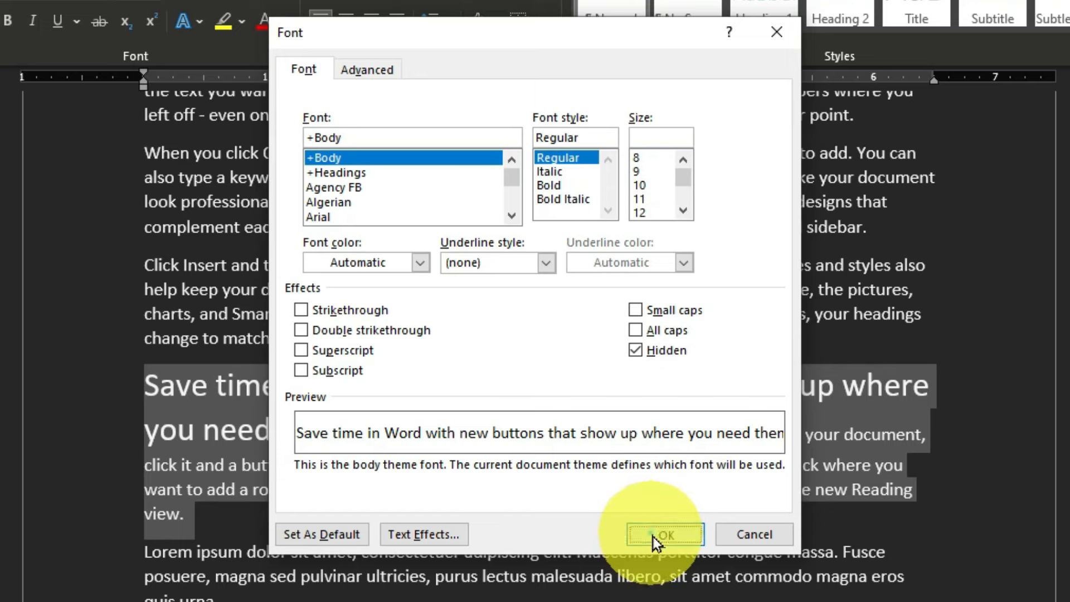
Apply the Hidden font effect to the "Save time in Word" paragraph, then toggle the formatting marks repeatedly and leave them shown.
click(661, 534)
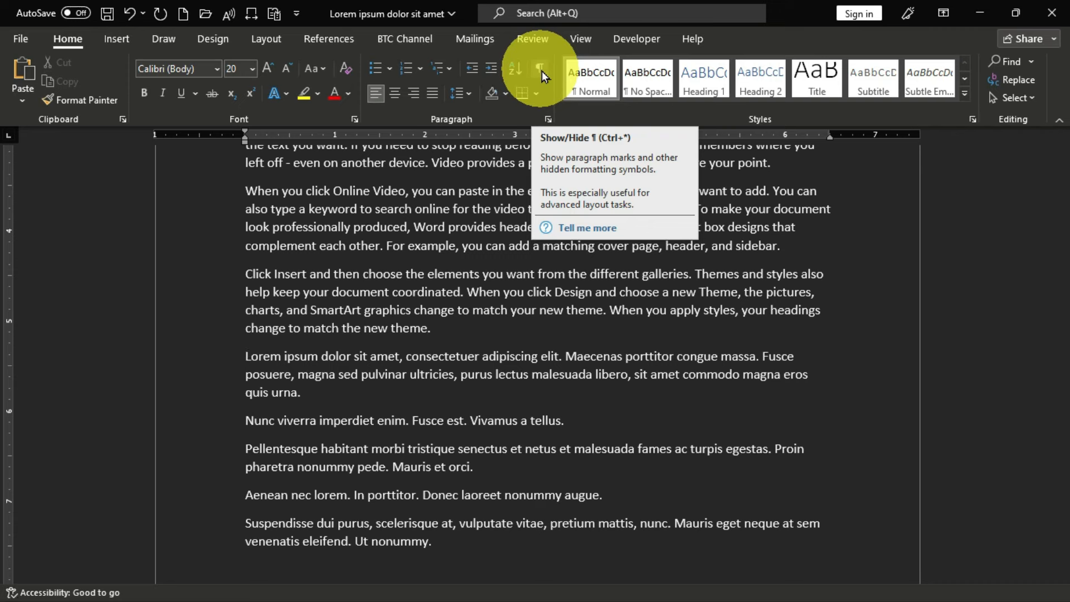
click(540, 69)
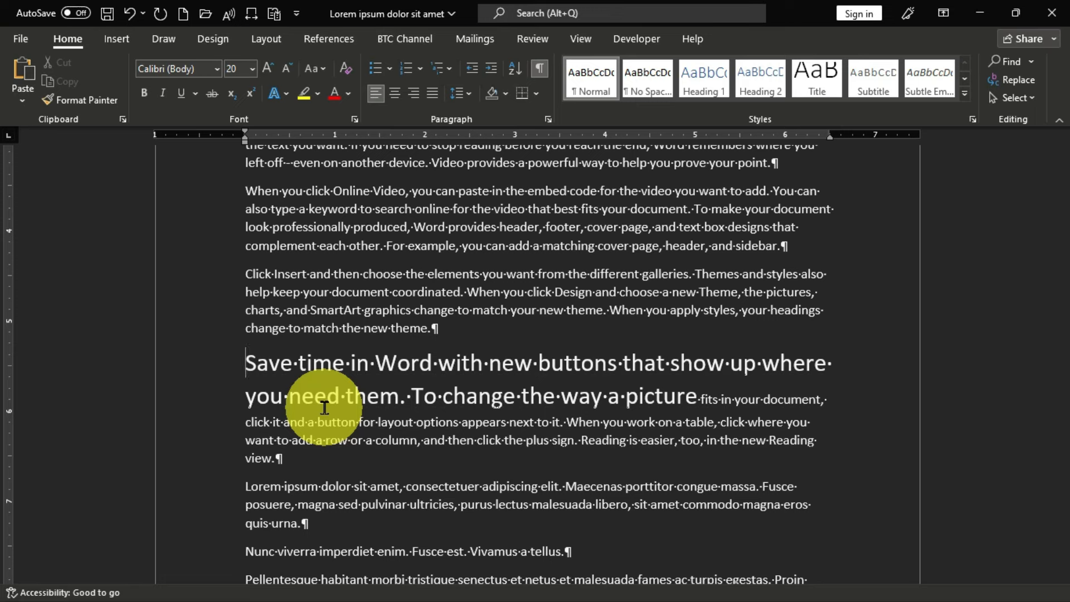
click(540, 69)
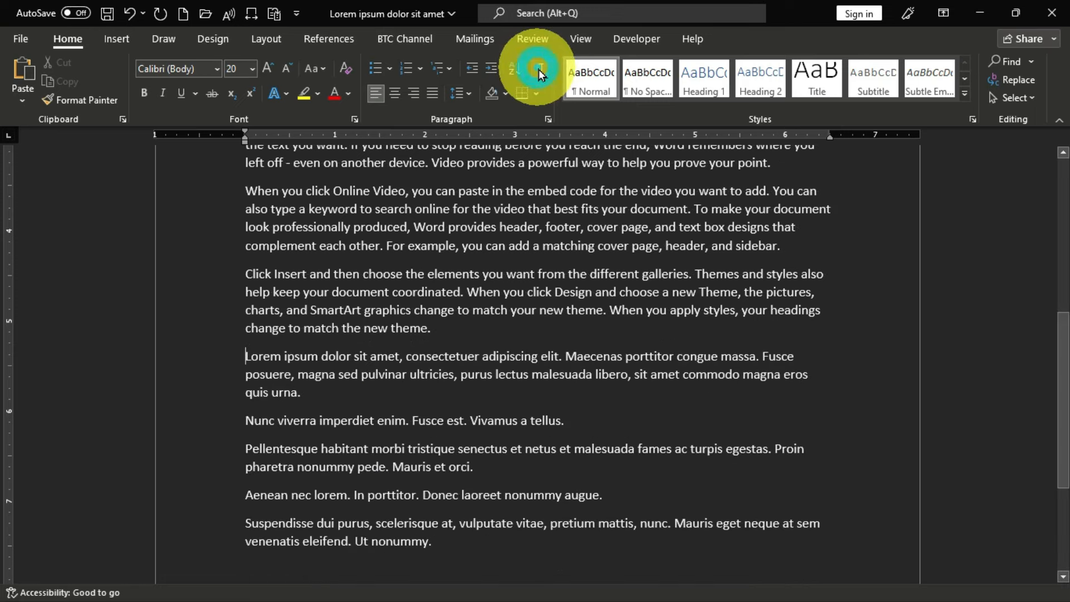
click(540, 69)
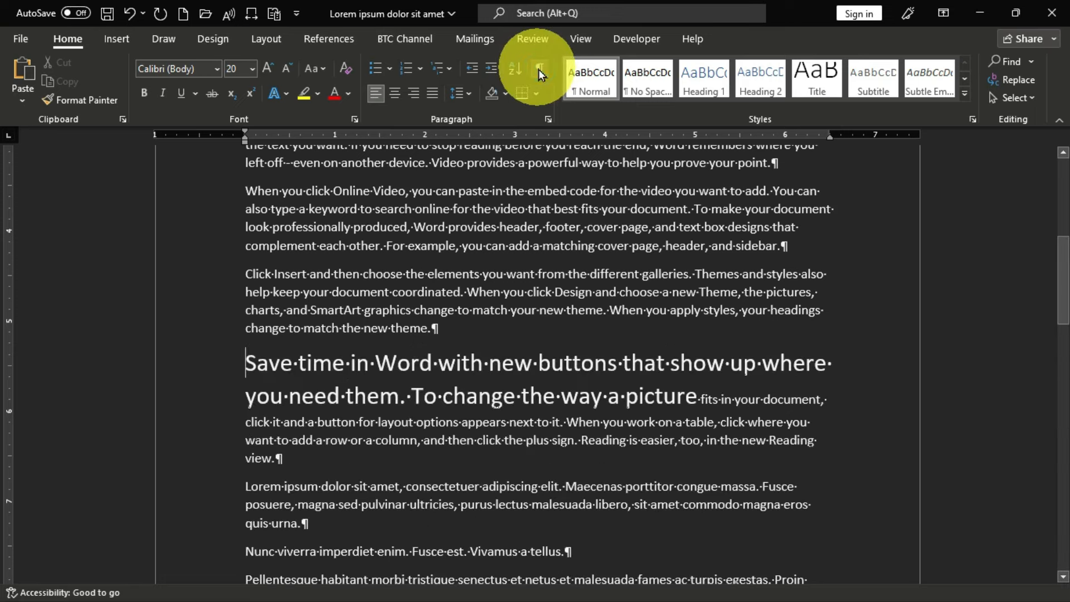
click(540, 69)
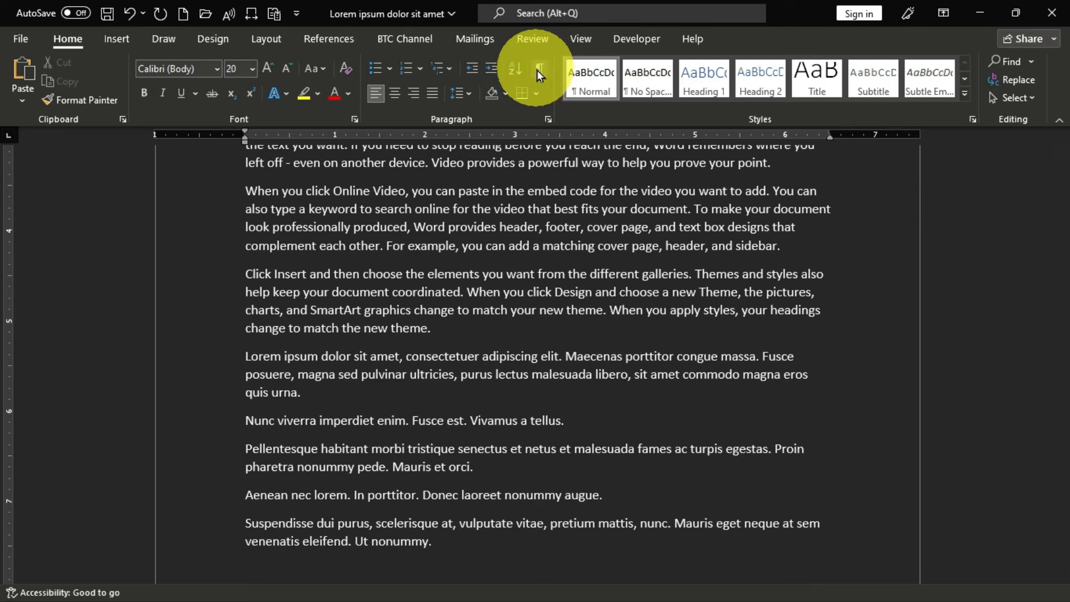
click(539, 69)
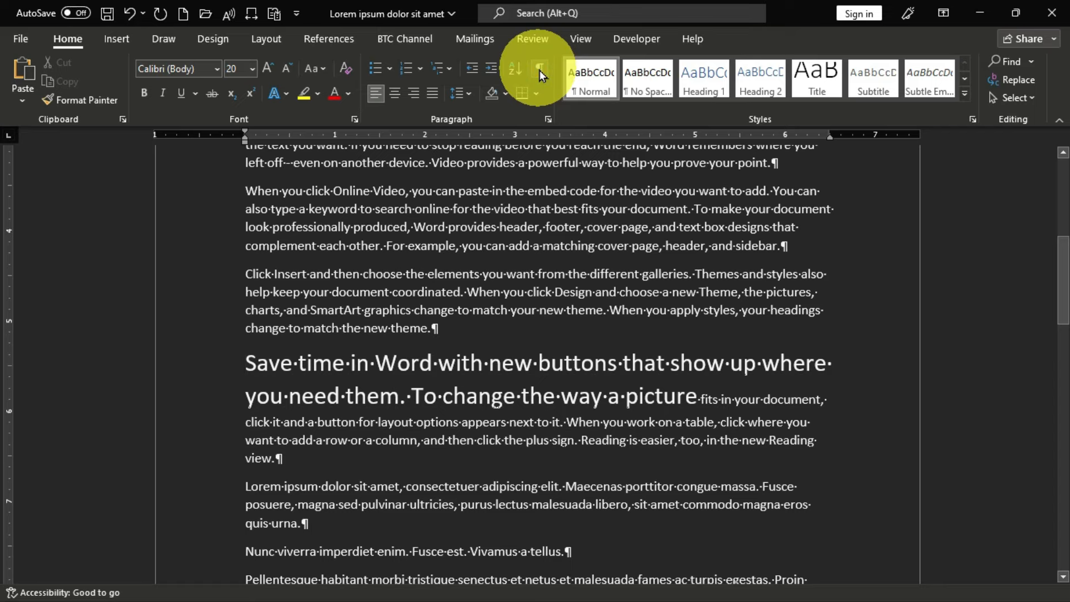
Look through the document's paragraphs with formatting marks and hidden text displayed.
scroll(562, 379, up, 7)
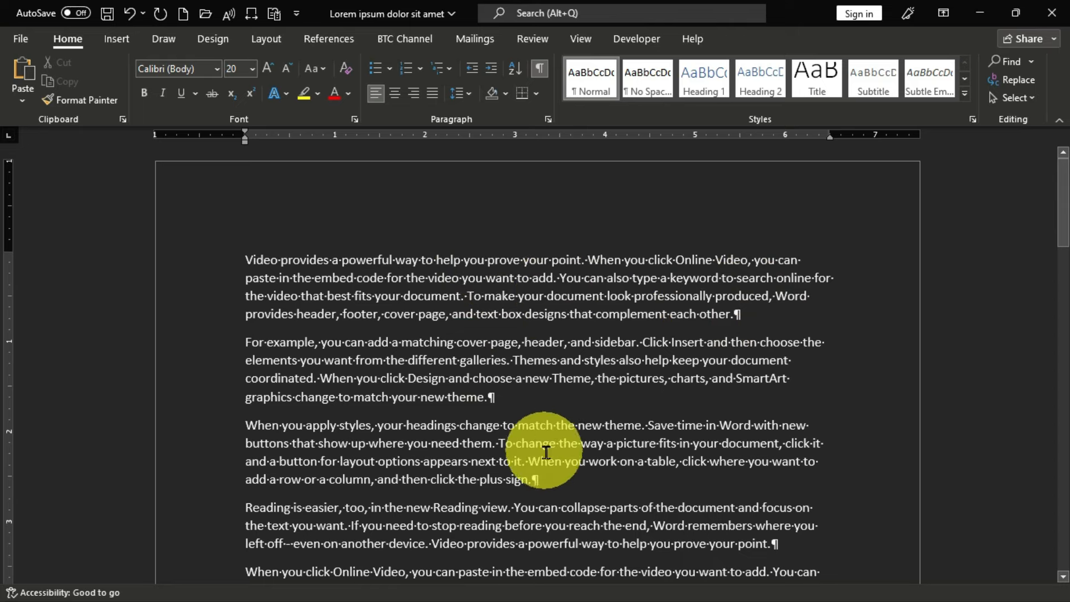
scroll(546, 428, down, 1)
scroll(547, 429, down, 5)
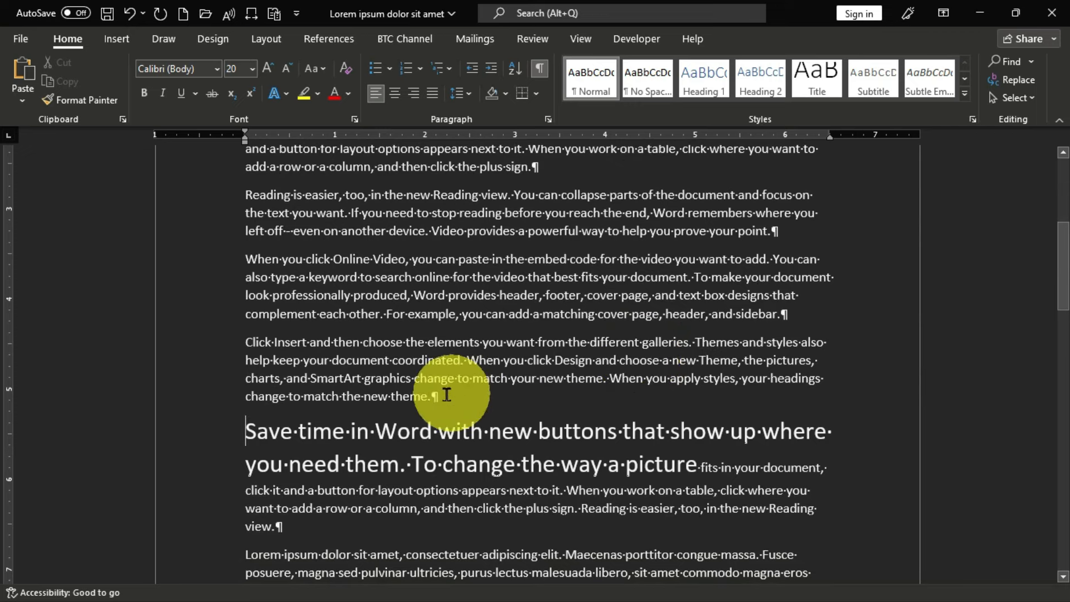
scroll(445, 395, down, 2)
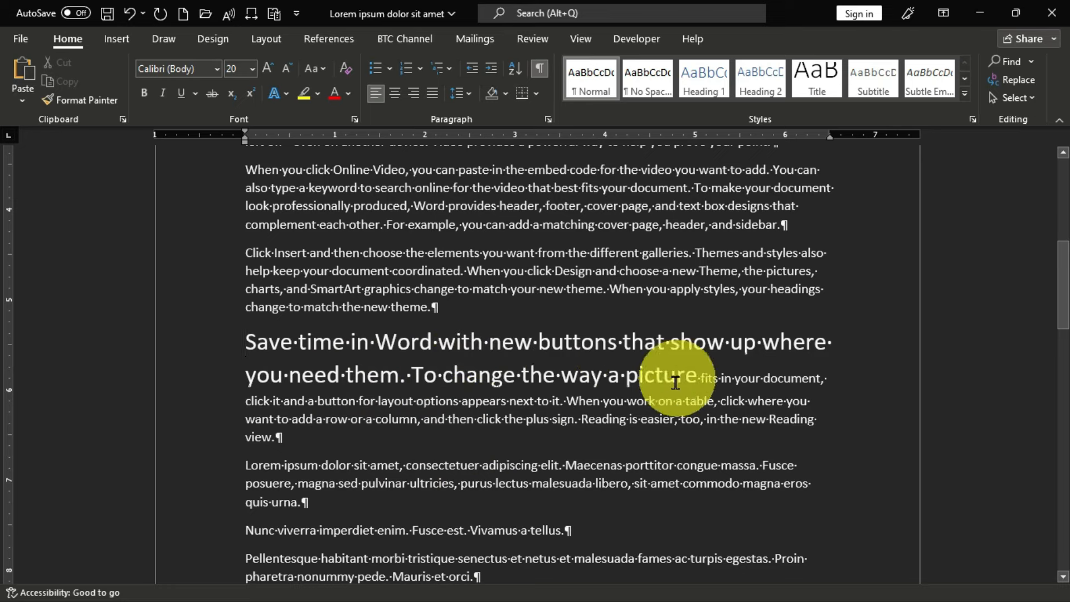
Add extra spaces before "buttons" and a leading tab in the "Save time in Word" paragraph, and hide the formatting marks.
click(534, 350)
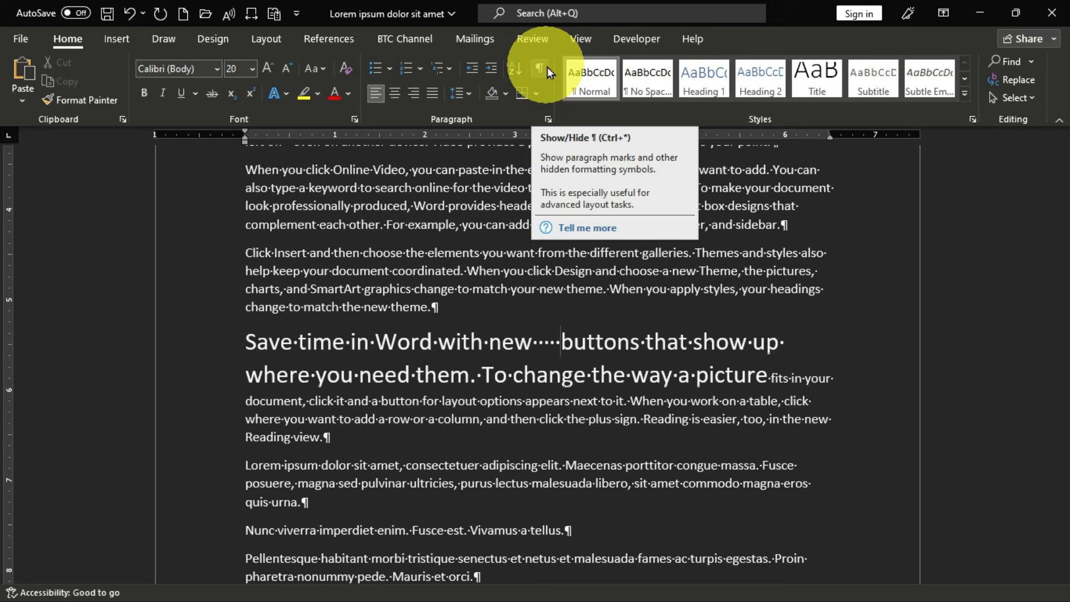
key(Tab)
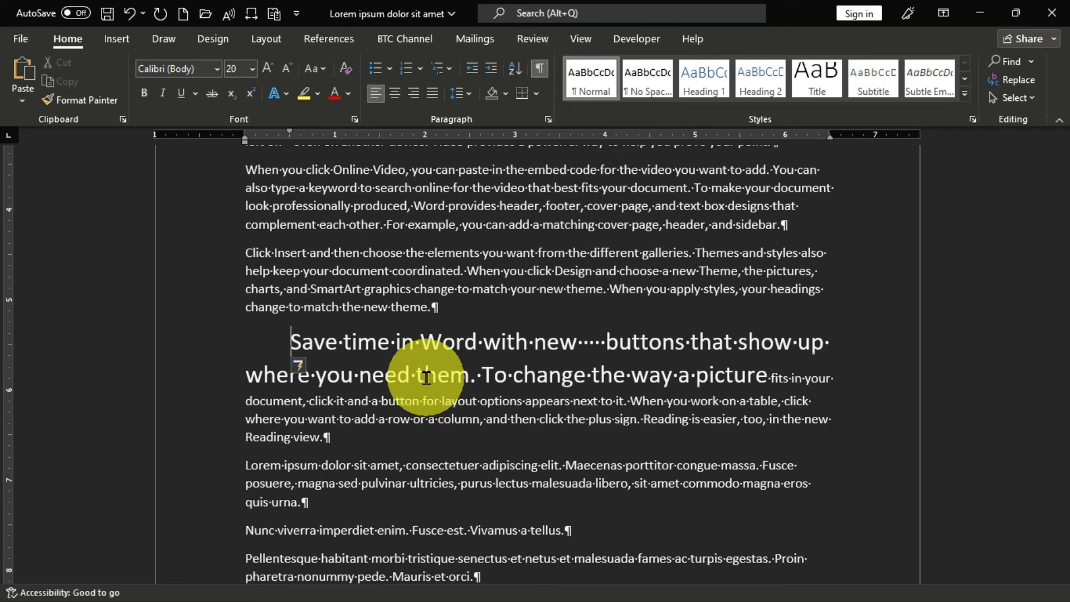
click(544, 75)
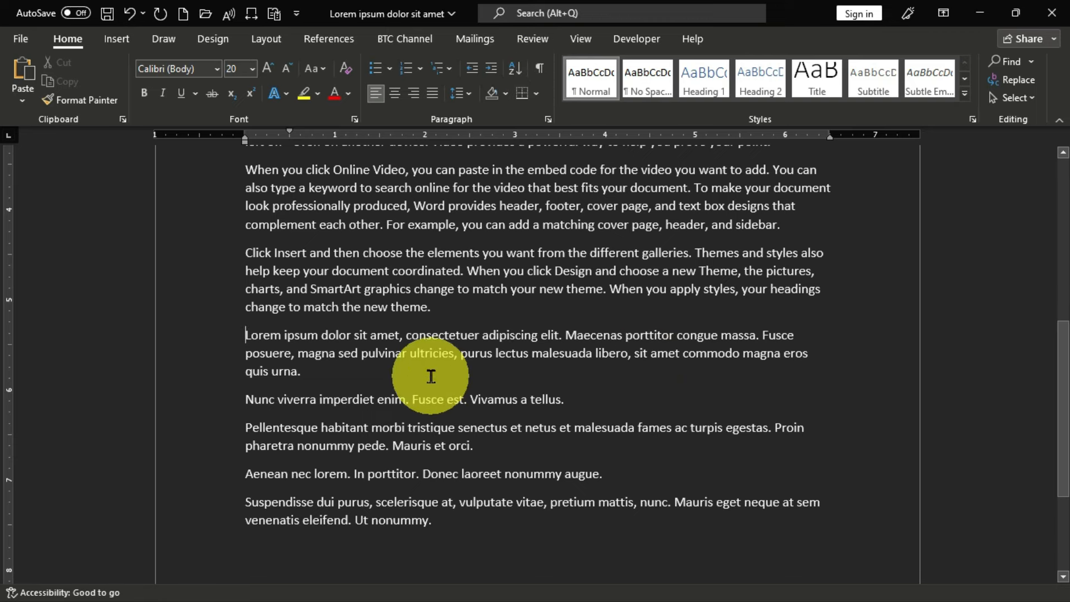
Clear the Hidden font effect from the whole document and remove the tab before "Save time".
key(ctrl+a)
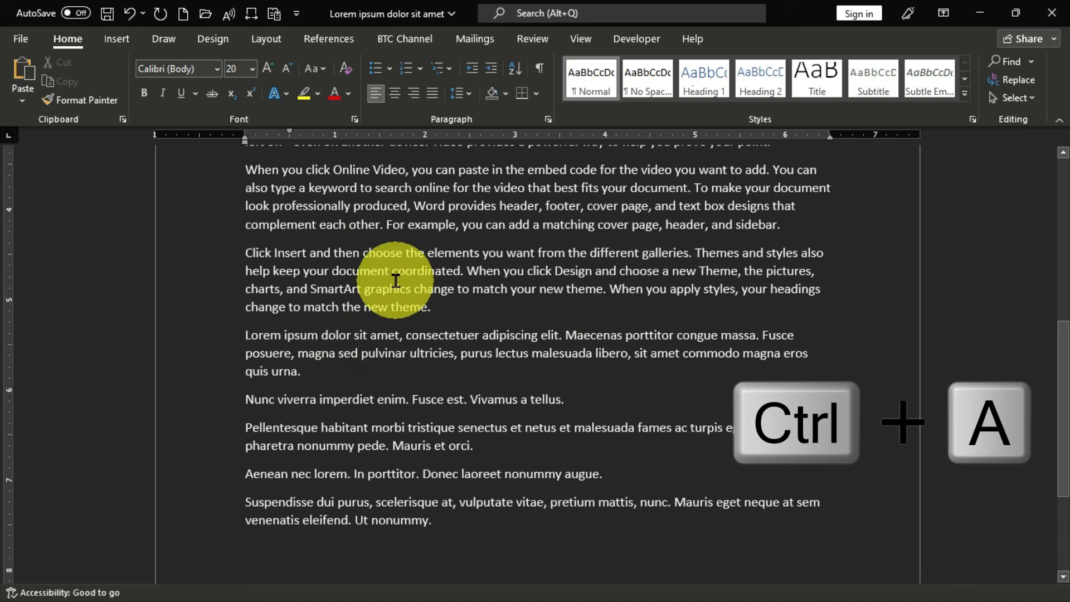
key(ctrl+a)
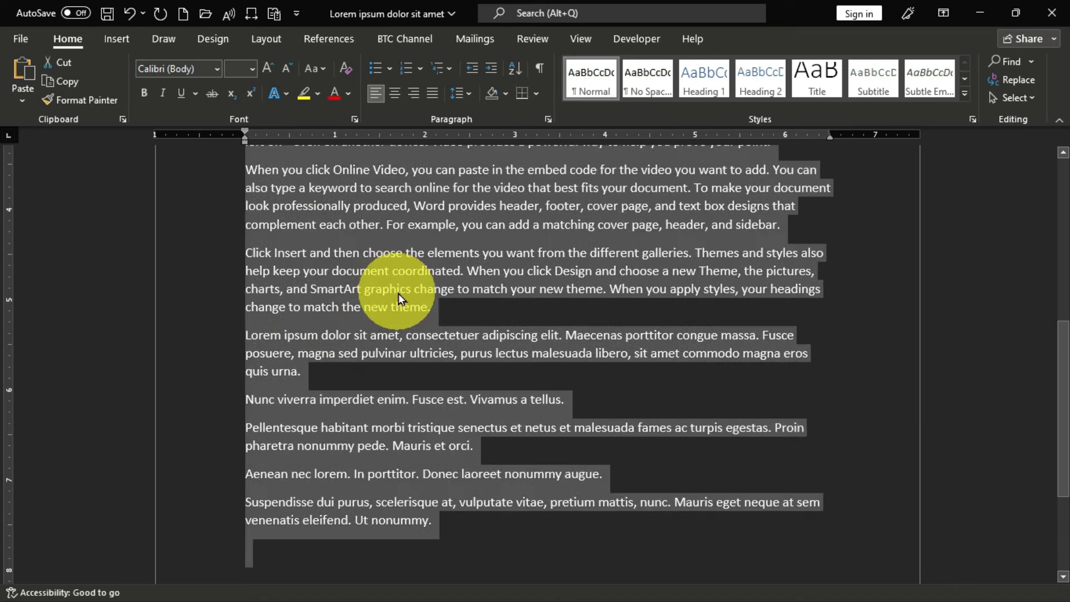
key(ctrl+d)
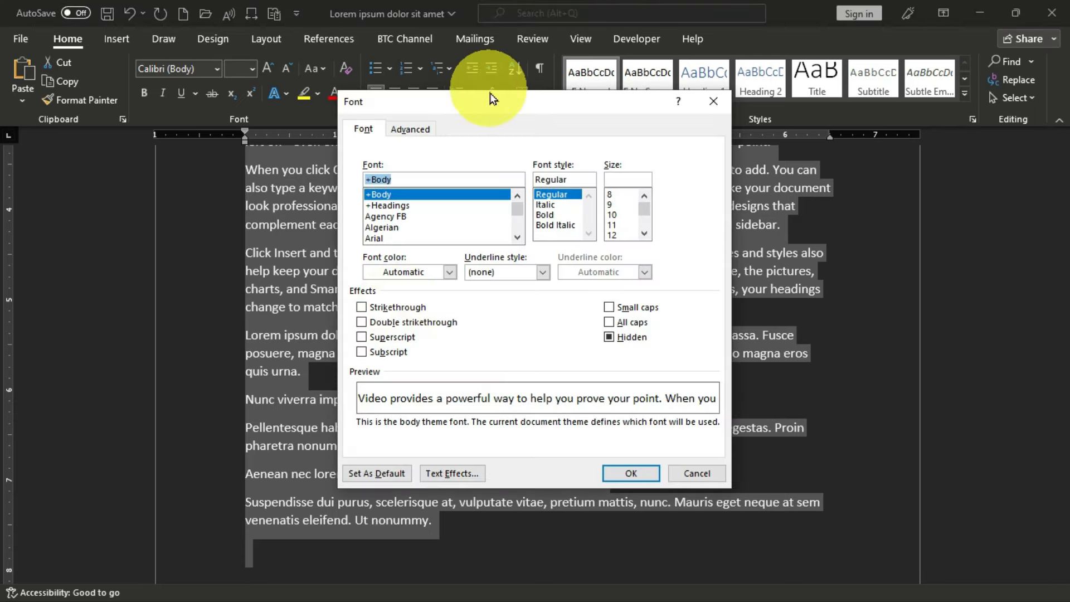
click(610, 337)
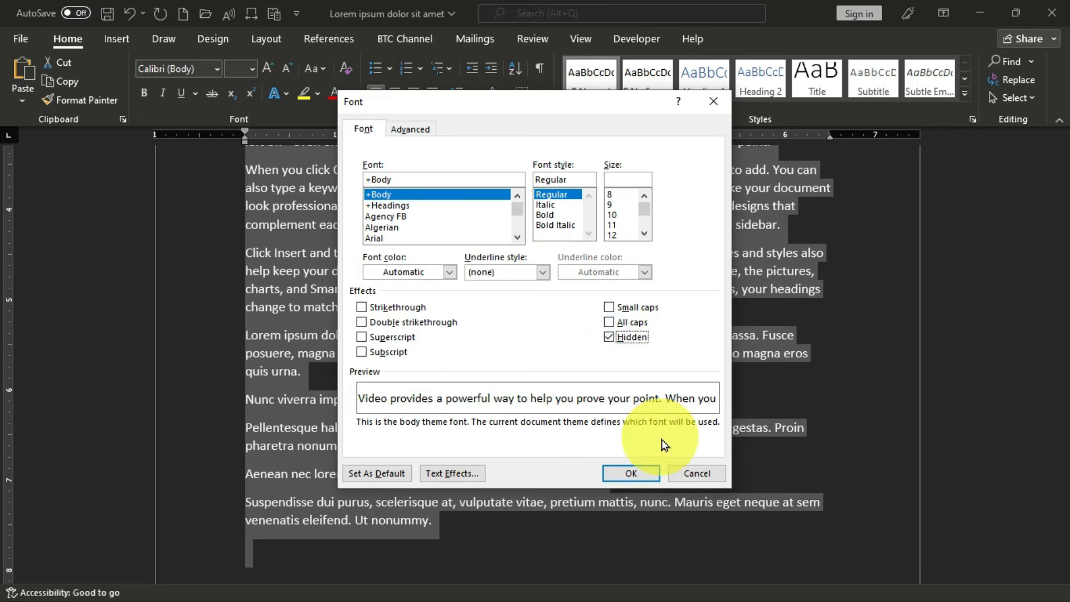
click(610, 337)
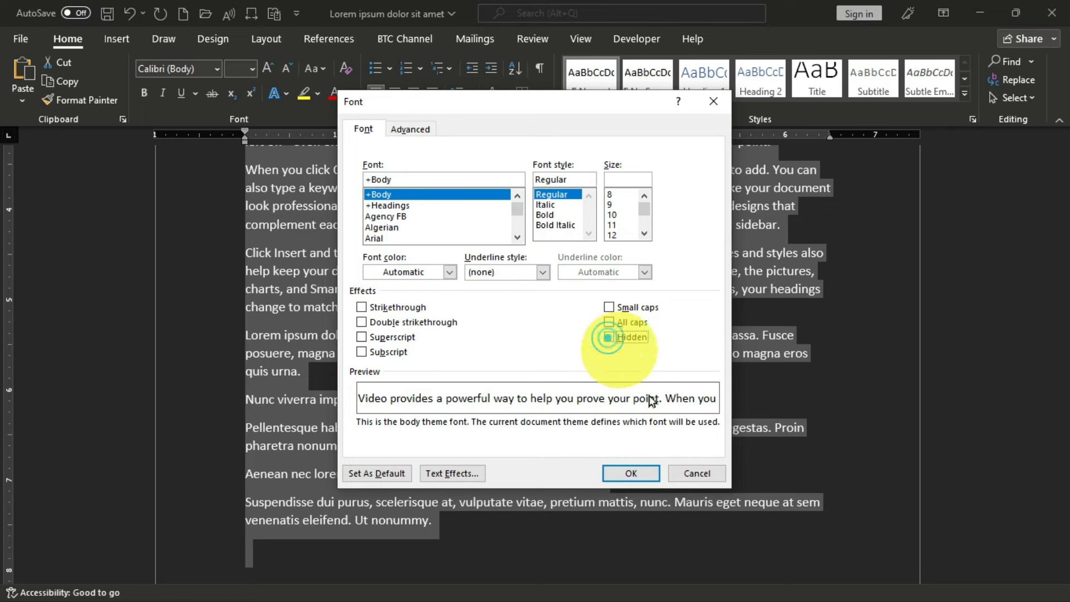
click(626, 480)
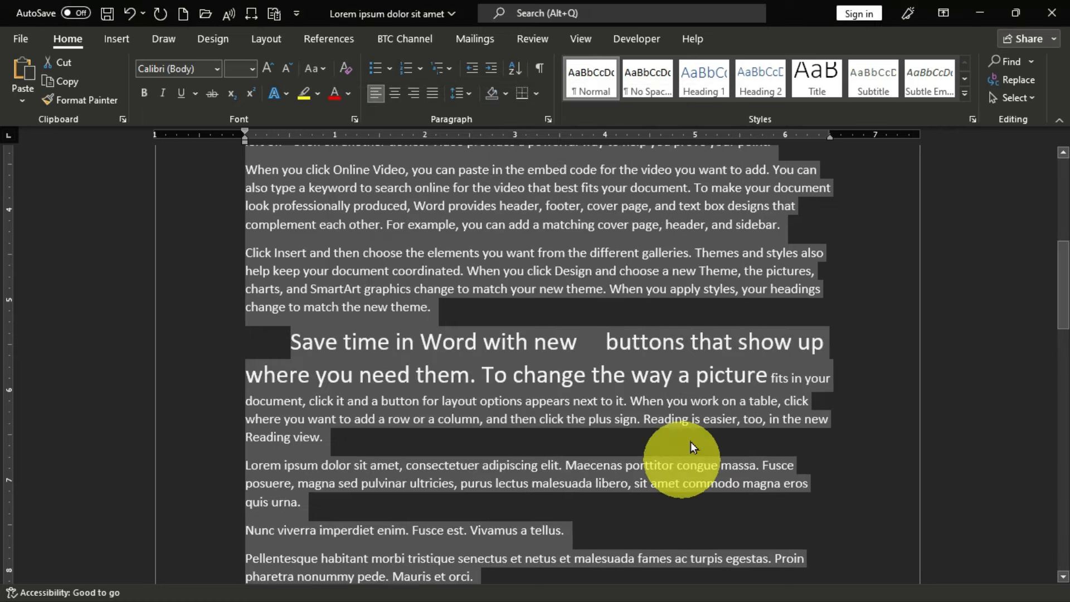
click(295, 341)
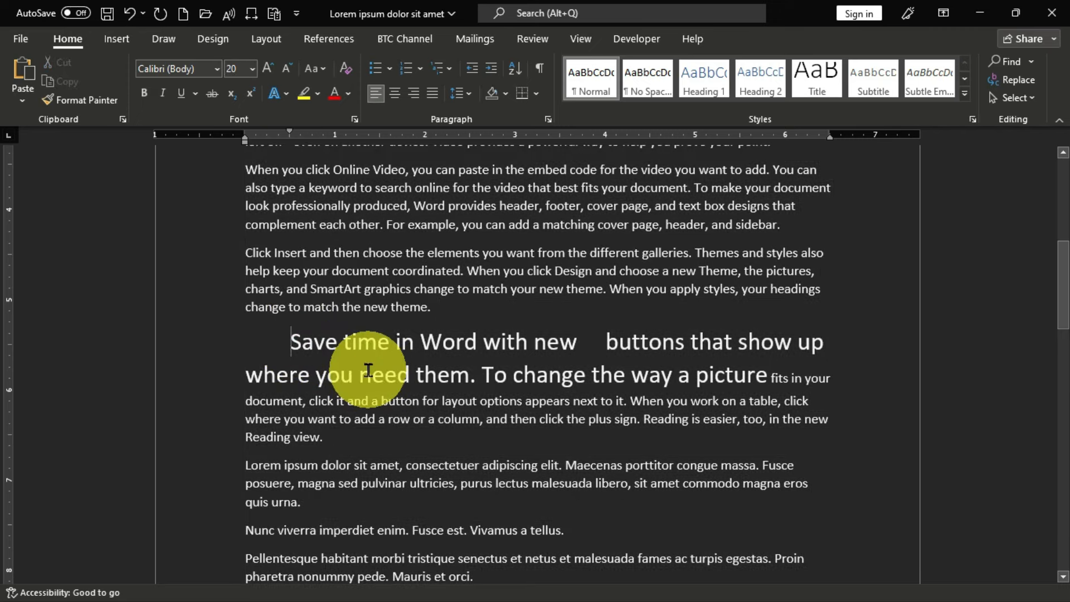
key(BackSpace)
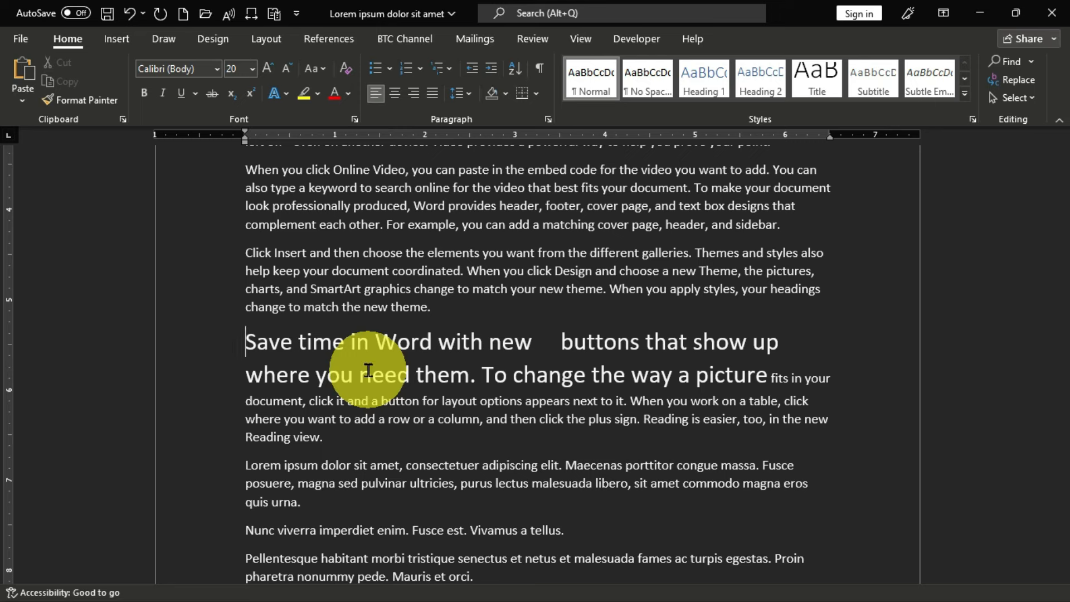
Cycle the words "Save time" through uppercase, lowercase and capitalized forms, stopping at "Save Time".
drag(243, 337, 349, 342)
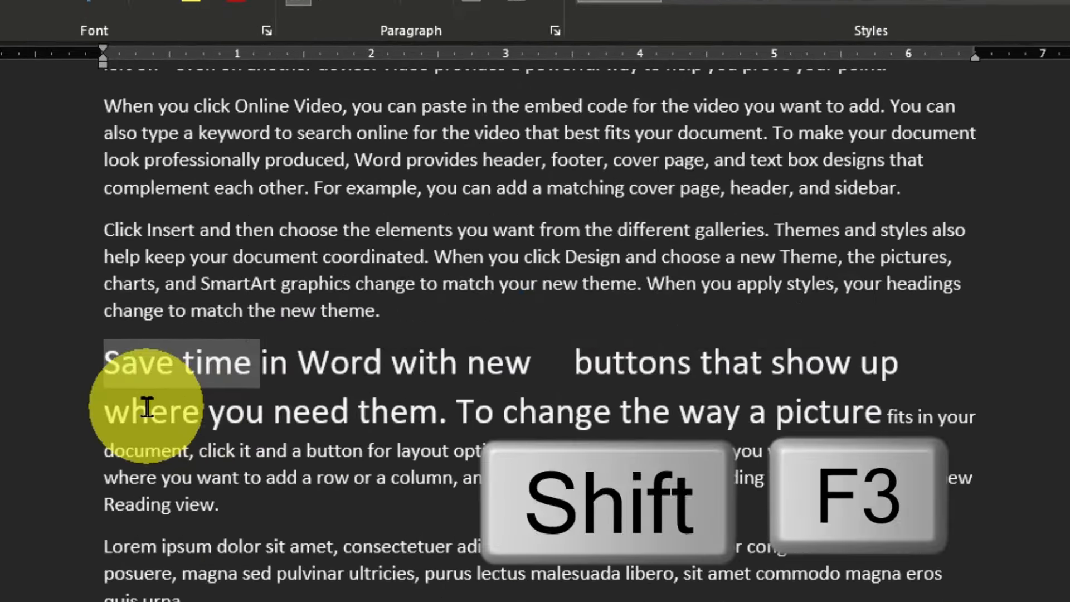
key(shift+F3)
key(shift+F3)
key(shift+F3)
key(shift+F3)
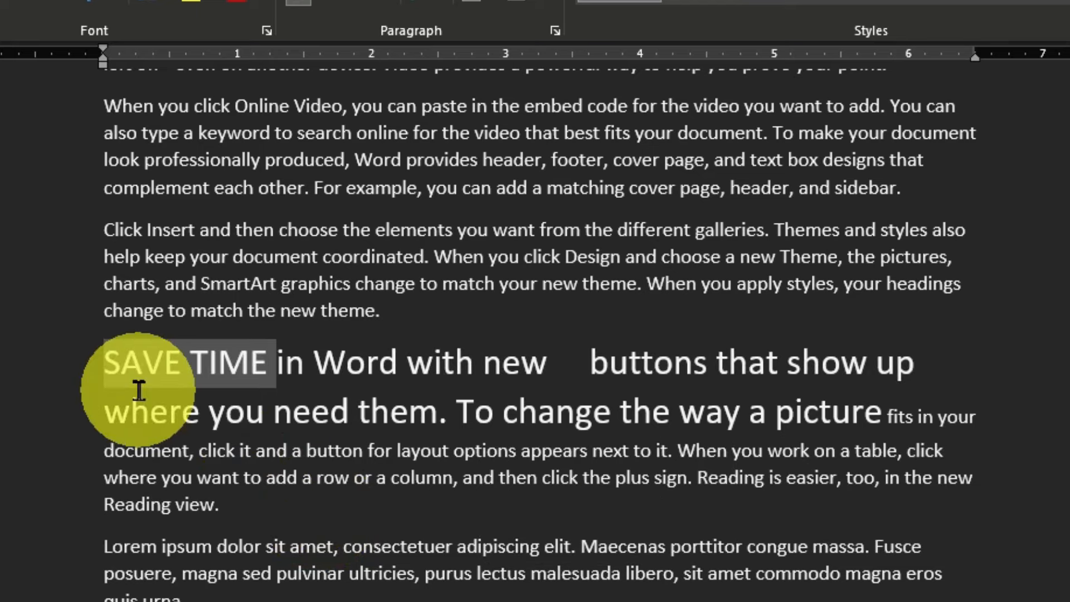
key(shift+F3)
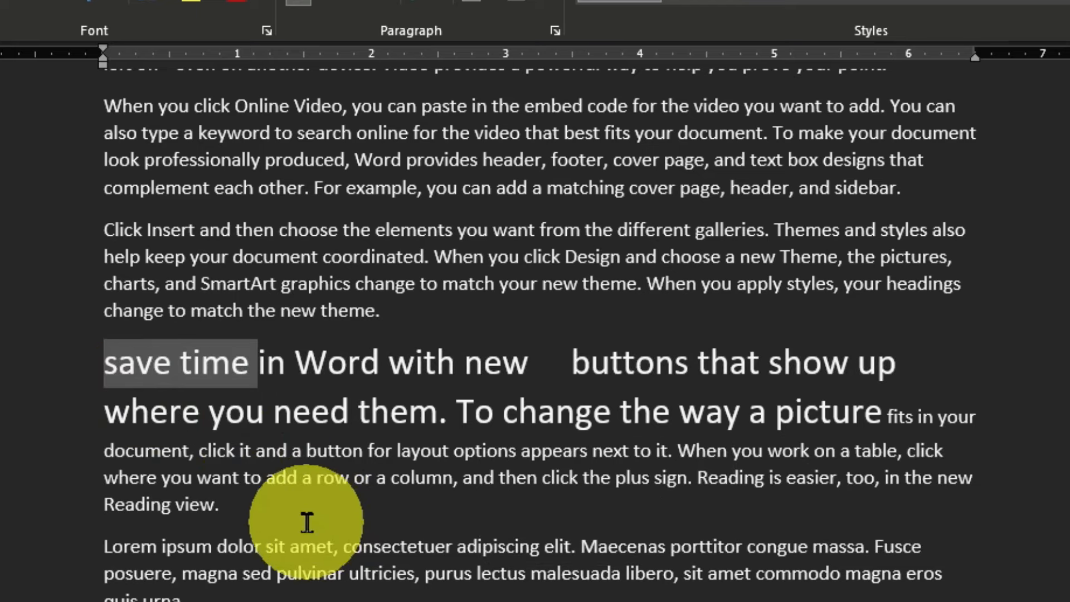
key(shift+F3)
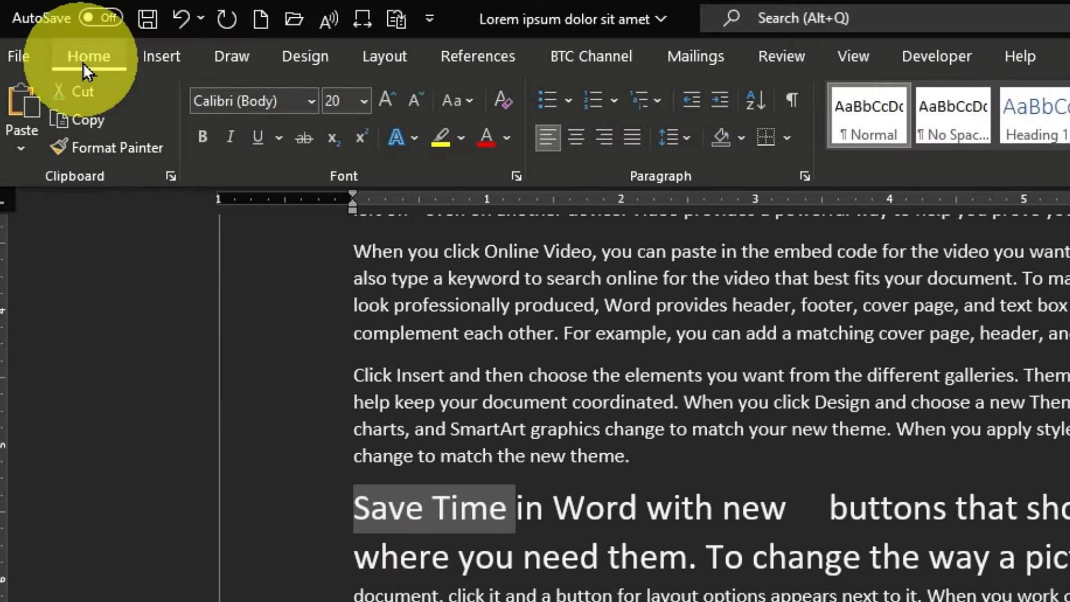
Apply the Change Case options Sentence case, lowercase, UPPERCASE, Capitalize Each Word and tOGGLE cASE in turn to the selected words.
click(474, 105)
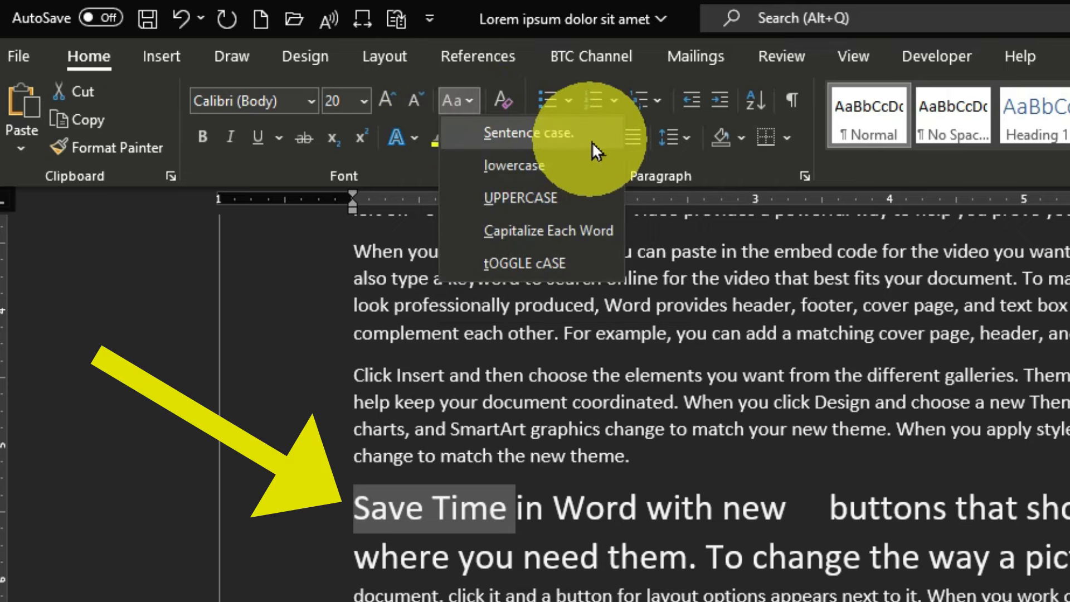
click(592, 142)
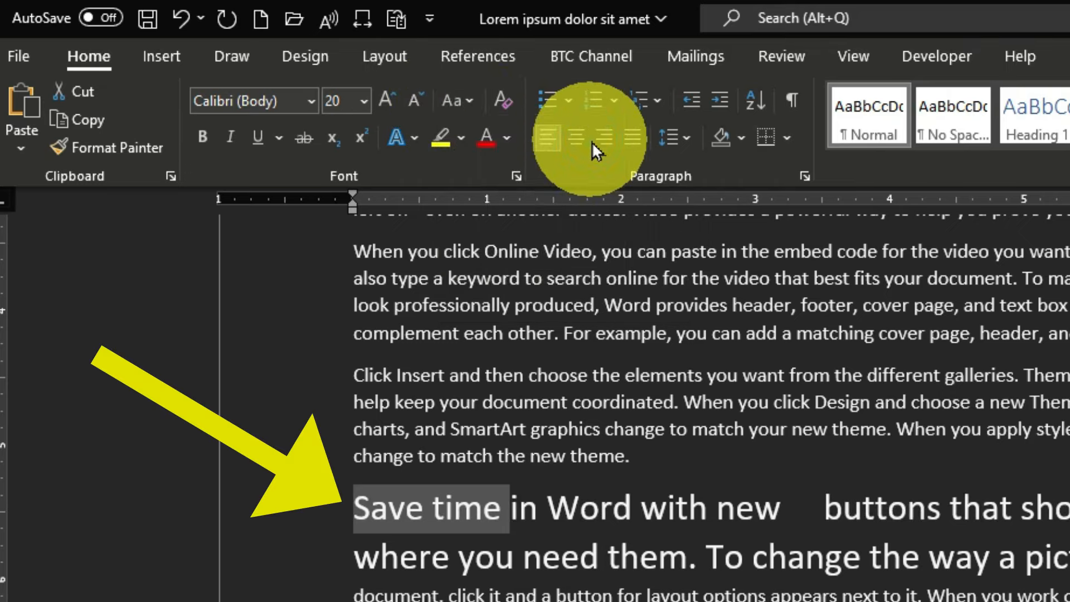
click(466, 102)
click(556, 173)
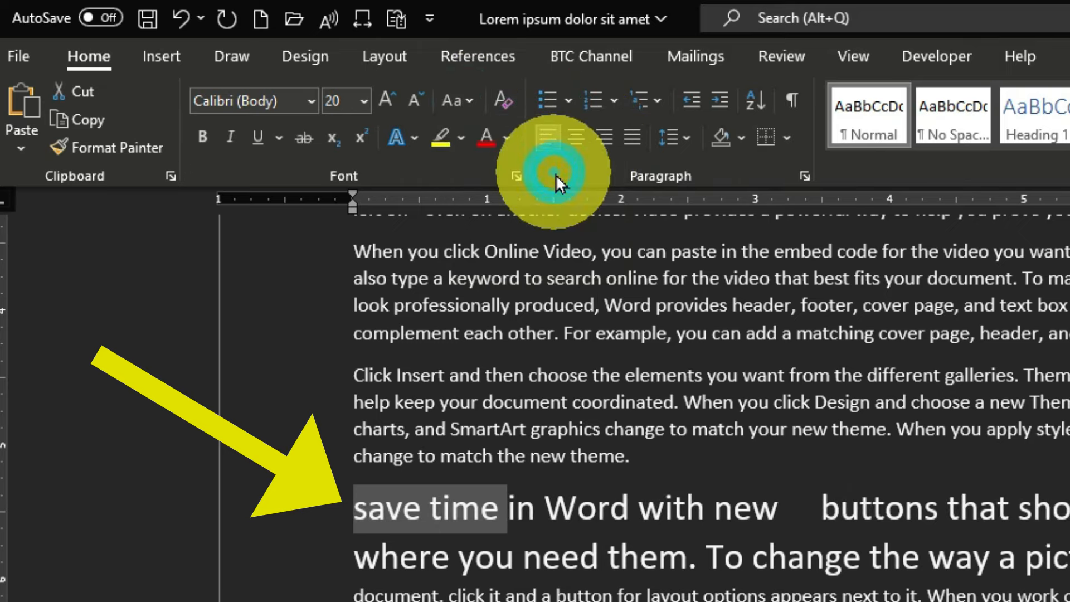
click(471, 96)
click(527, 193)
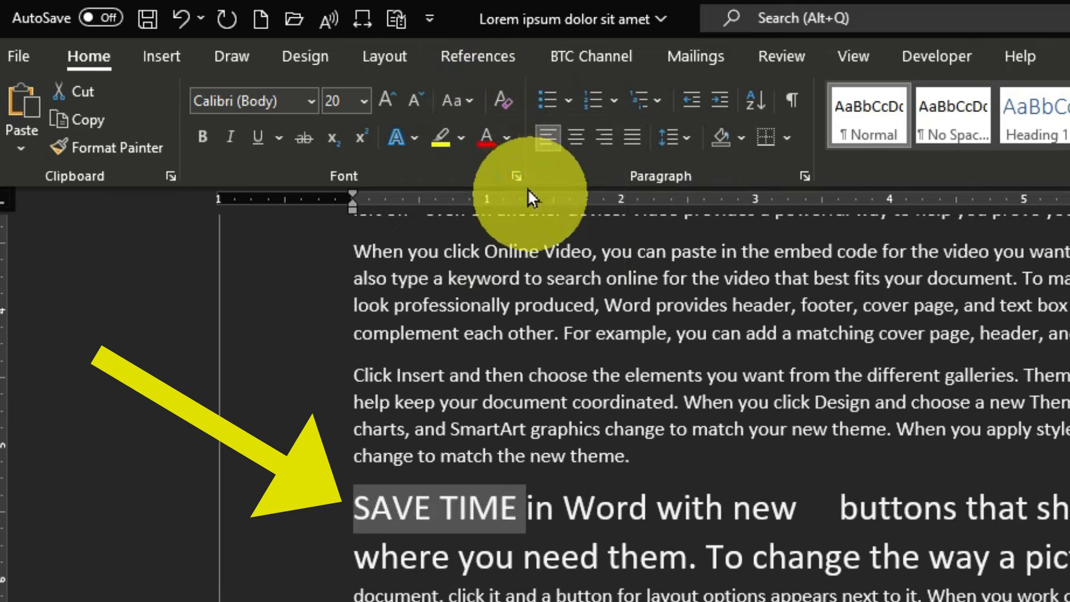
click(467, 102)
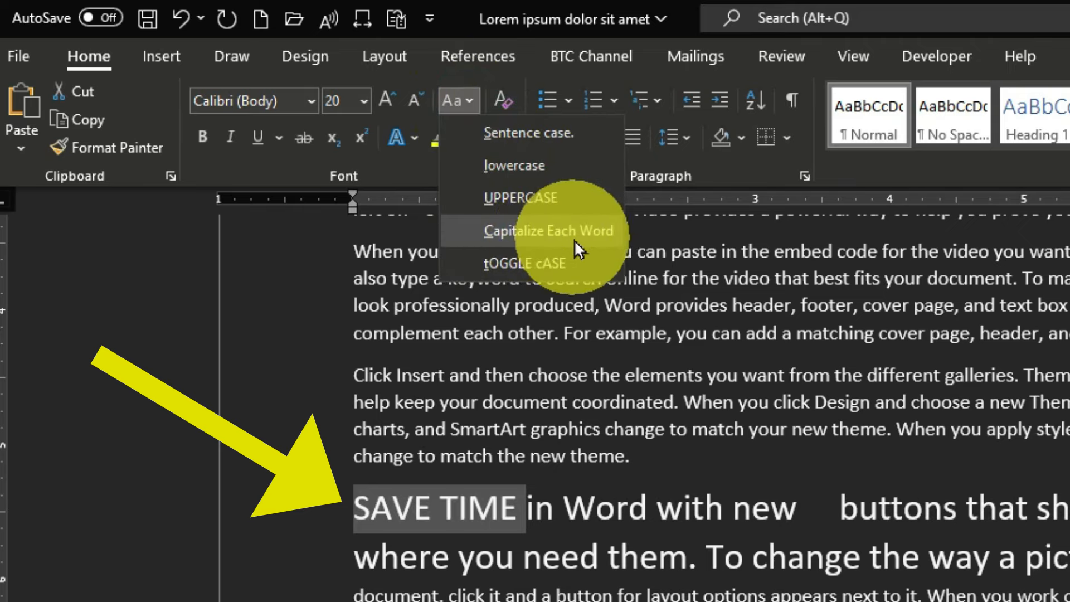
click(575, 240)
click(473, 103)
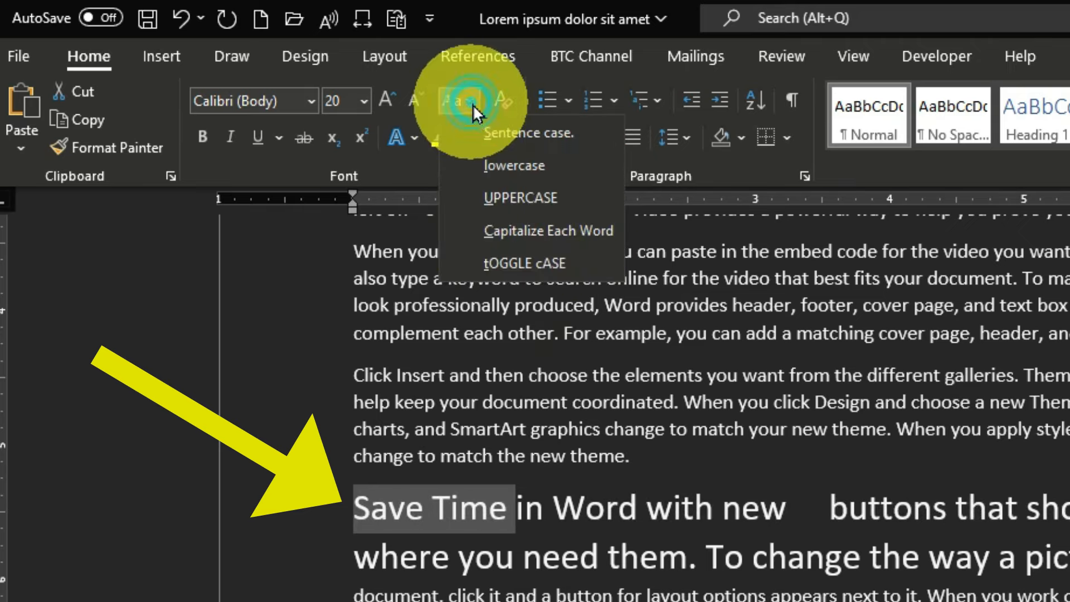
click(547, 262)
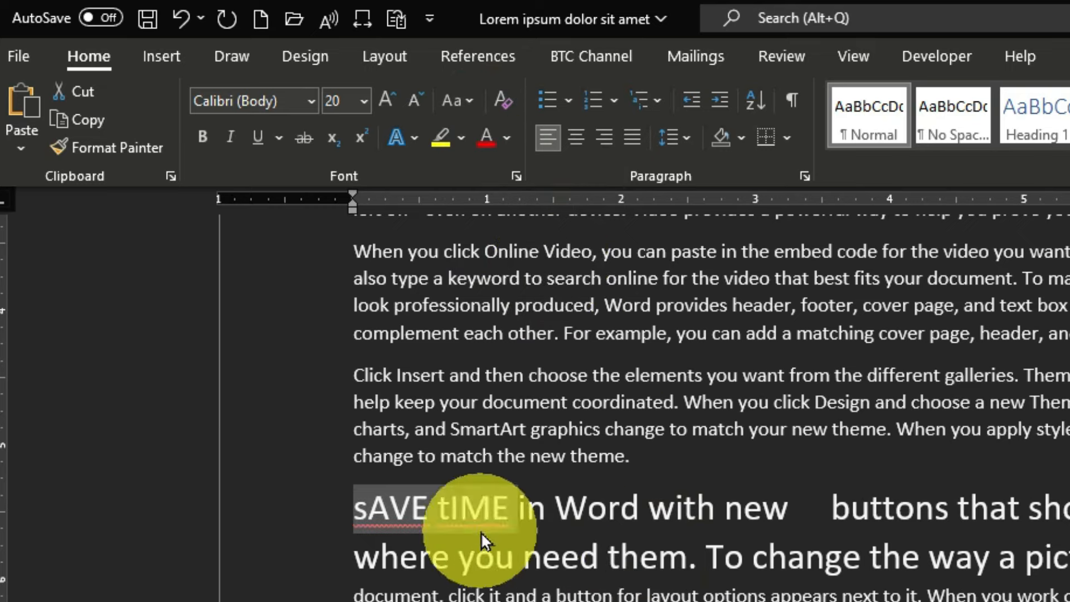
Return the selected words to sentence case as "Save time" and deselect them.
click(470, 104)
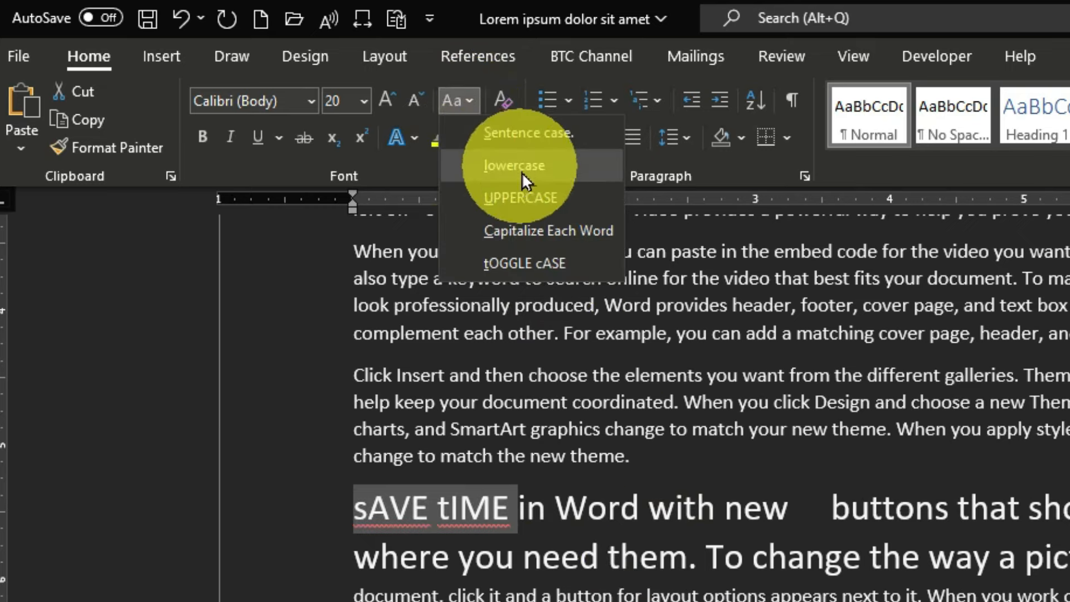
click(531, 202)
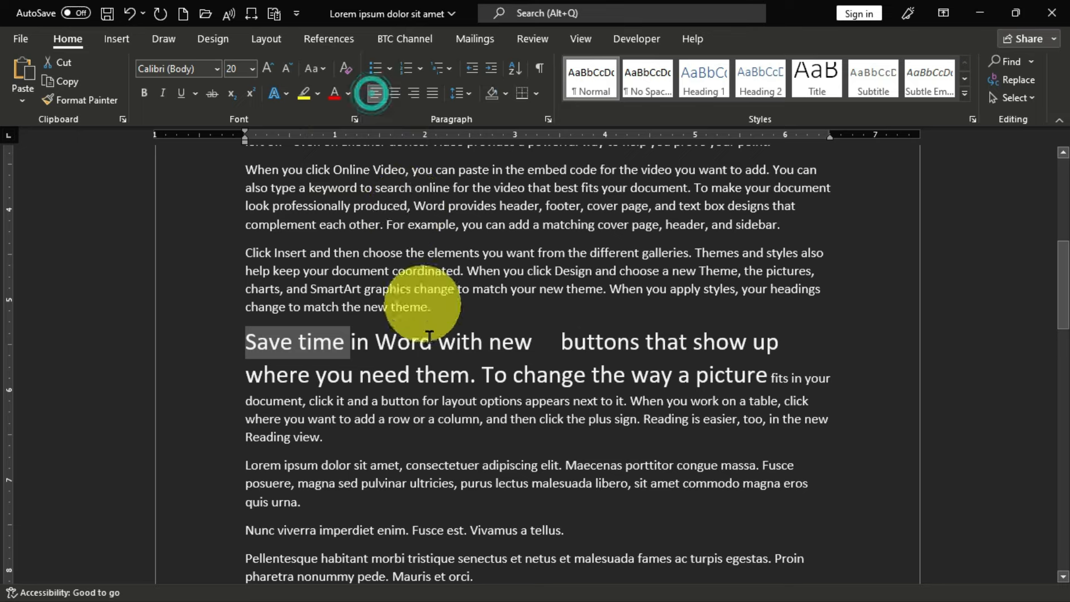
click(600, 509)
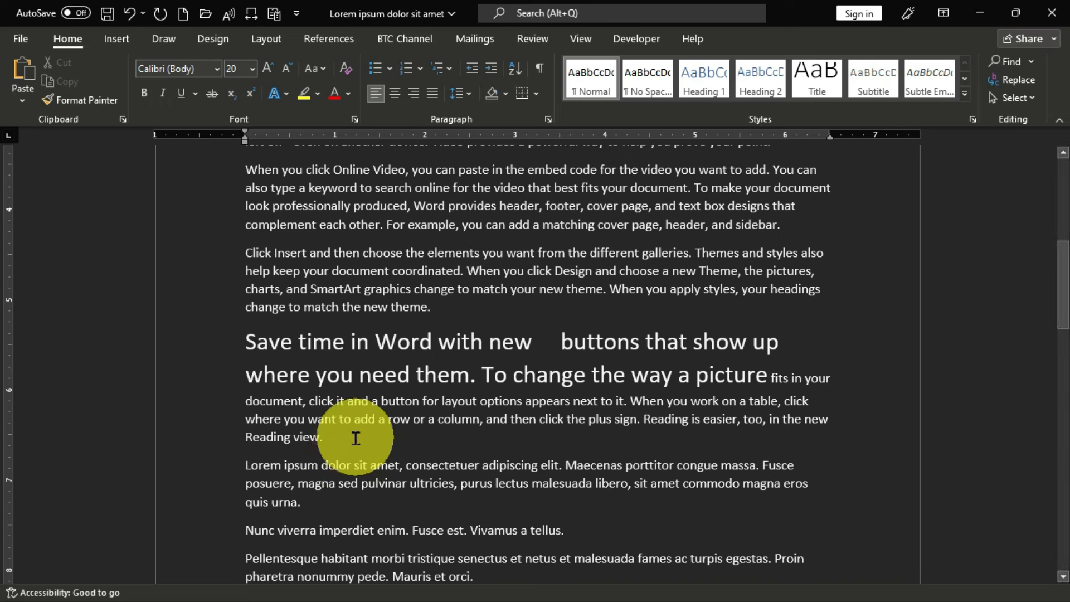
Open the Document Inspector for this document without saving the file first.
click(22, 41)
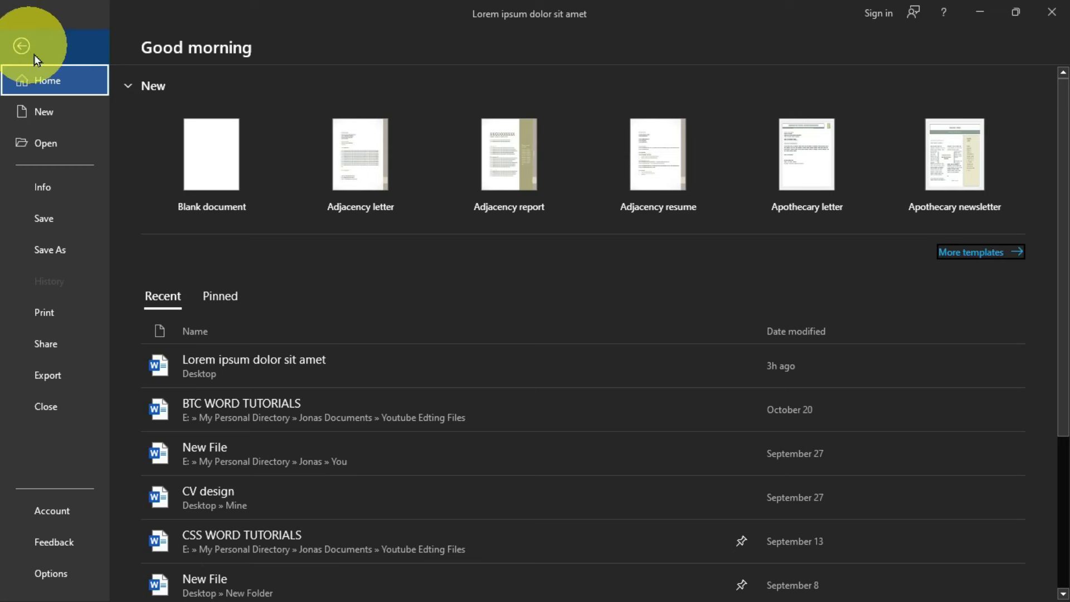
click(55, 186)
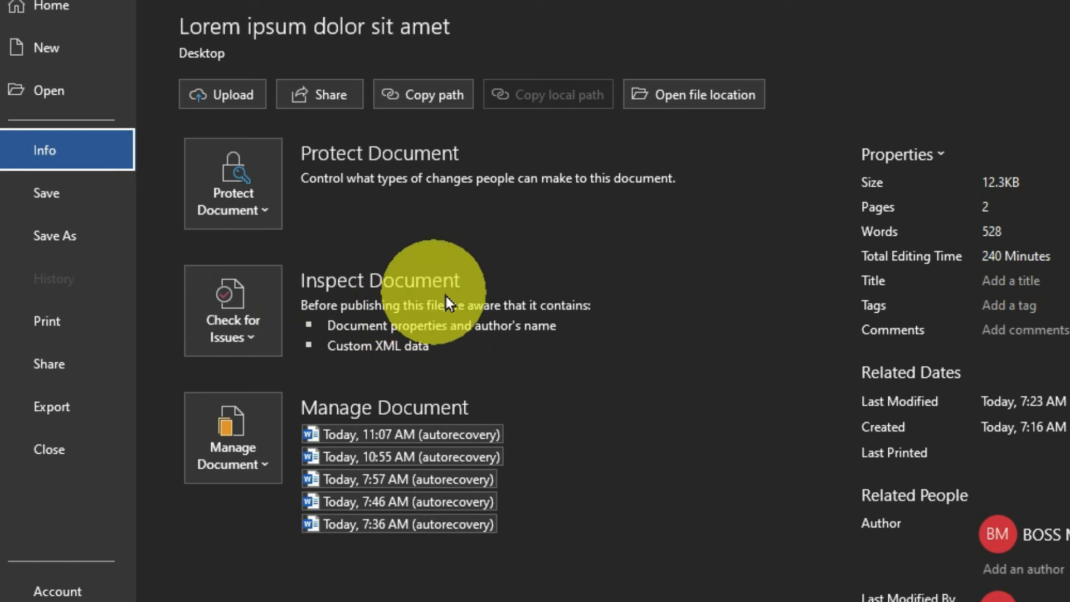
click(242, 317)
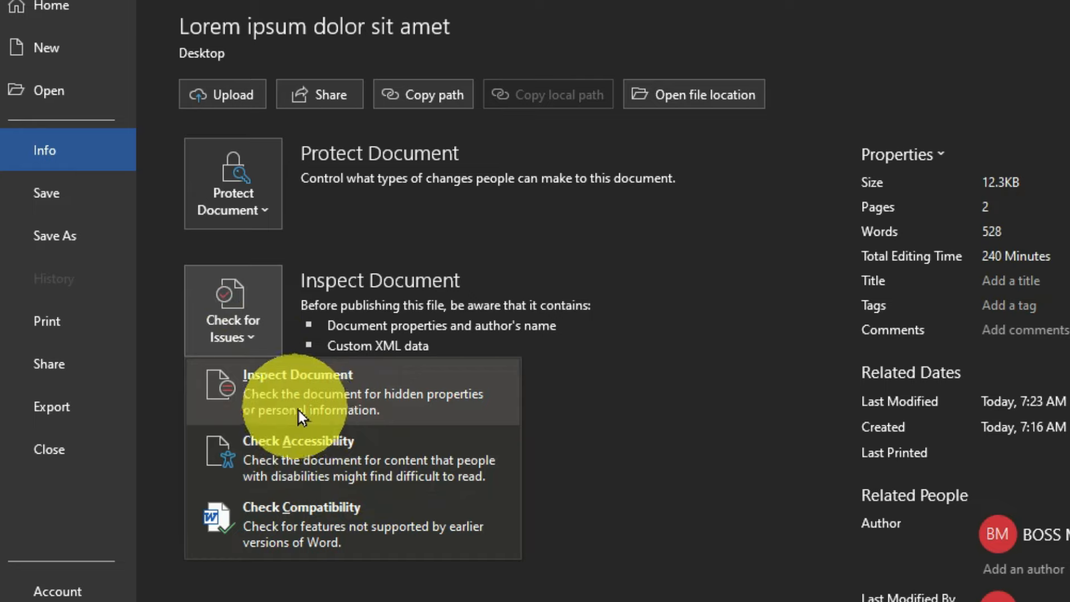
click(338, 393)
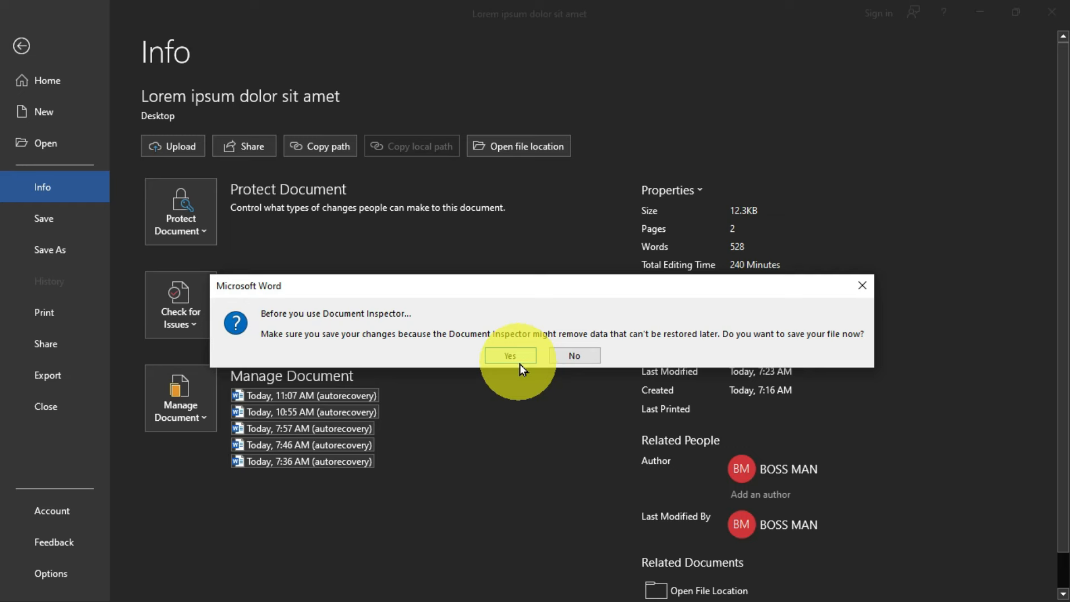
click(576, 359)
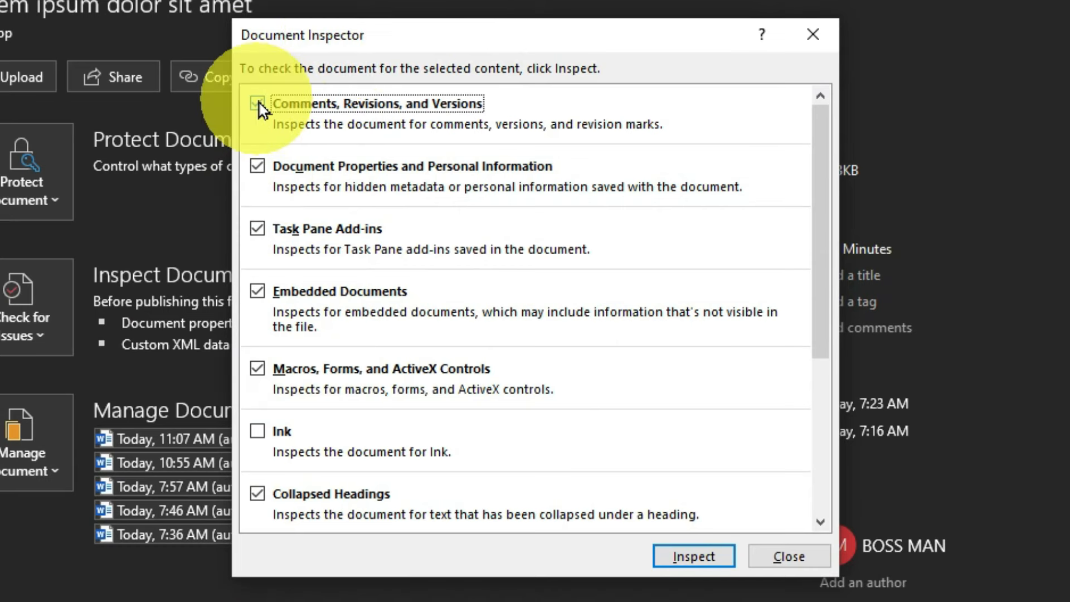
Include Ink in the content to check, inspect the document and review the full list of inspection results.
click(260, 441)
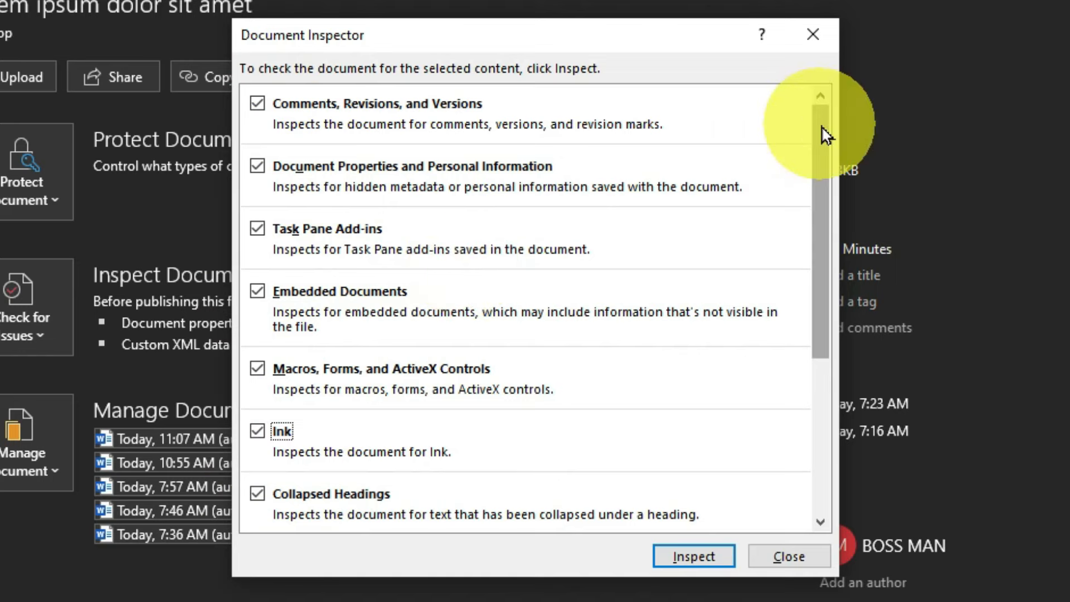
mouse_move(824, 136)
mouse_down()
mouse_move(811, 386)
mouse_move(808, 279)
mouse_move(829, 124)
mouse_up()
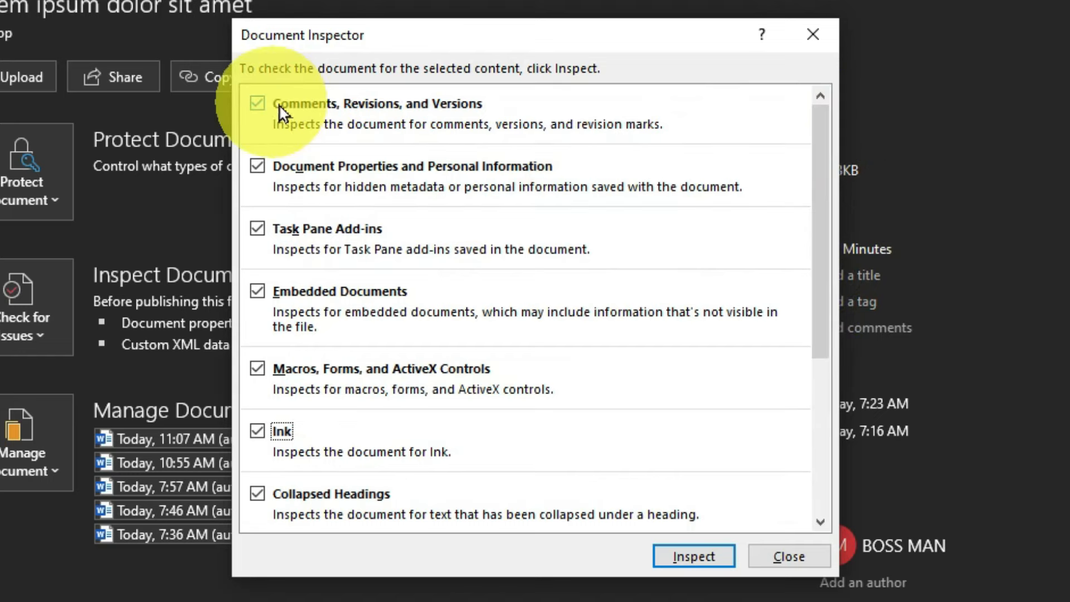
drag(817, 143, 821, 336)
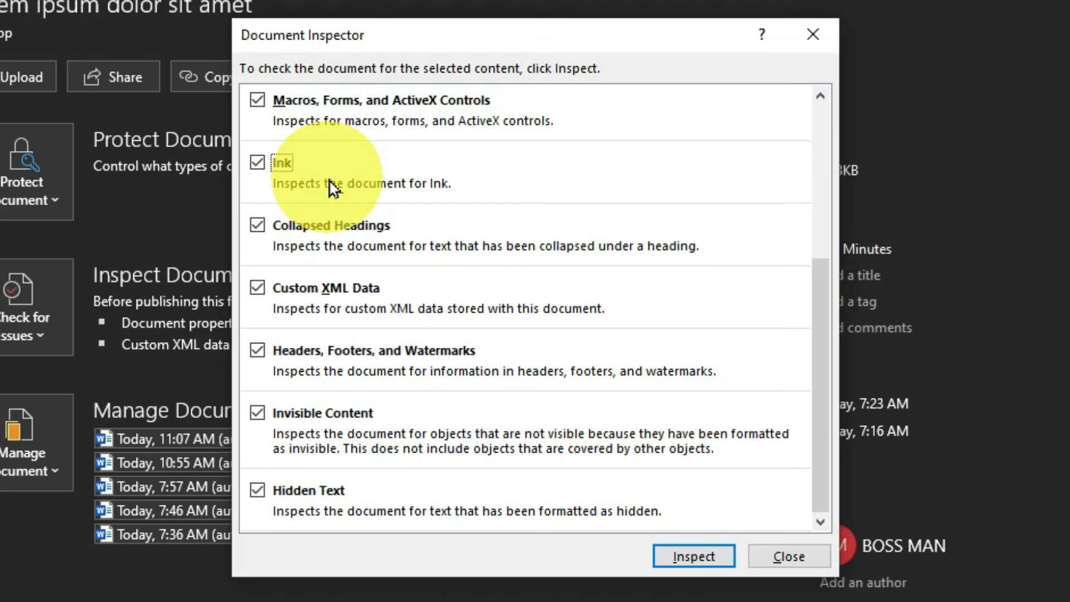
click(698, 560)
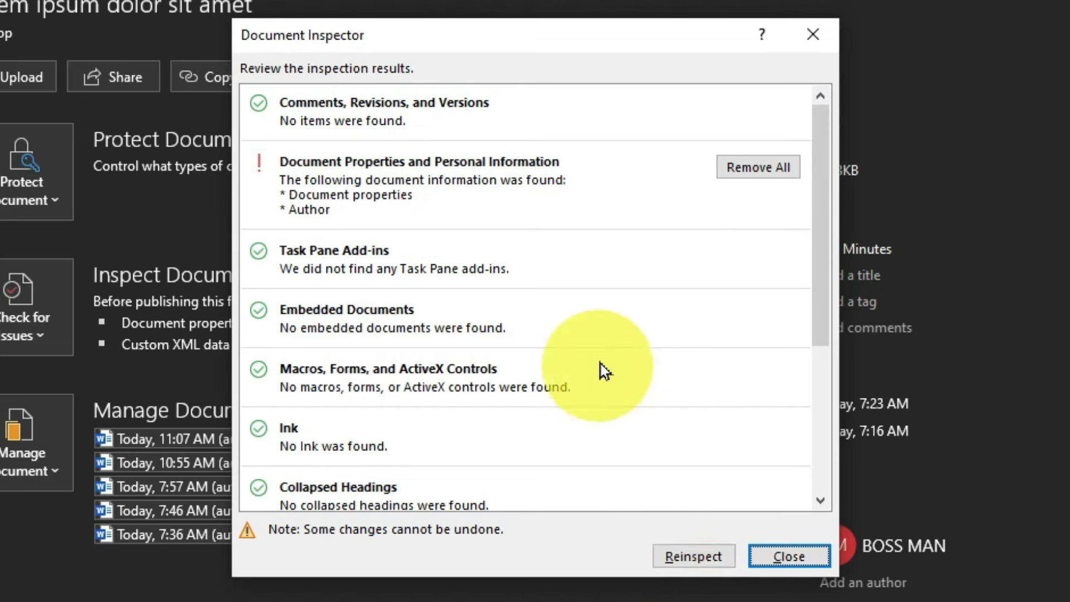
drag(819, 139, 831, 411)
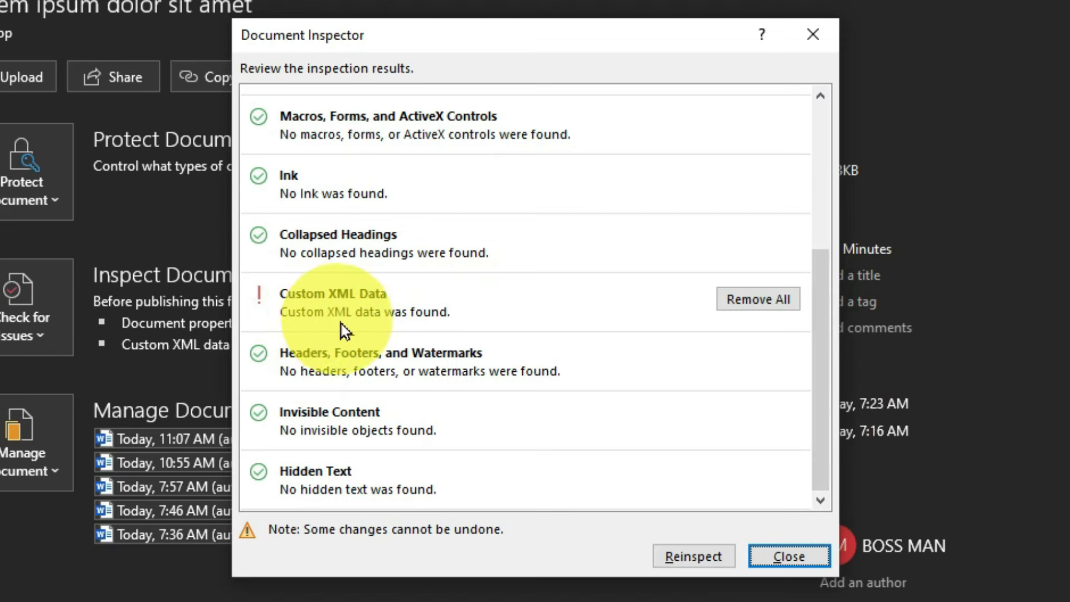
Review the Document Inspector results and remove all Custom XML Data from the document.
drag(822, 295, 836, 116)
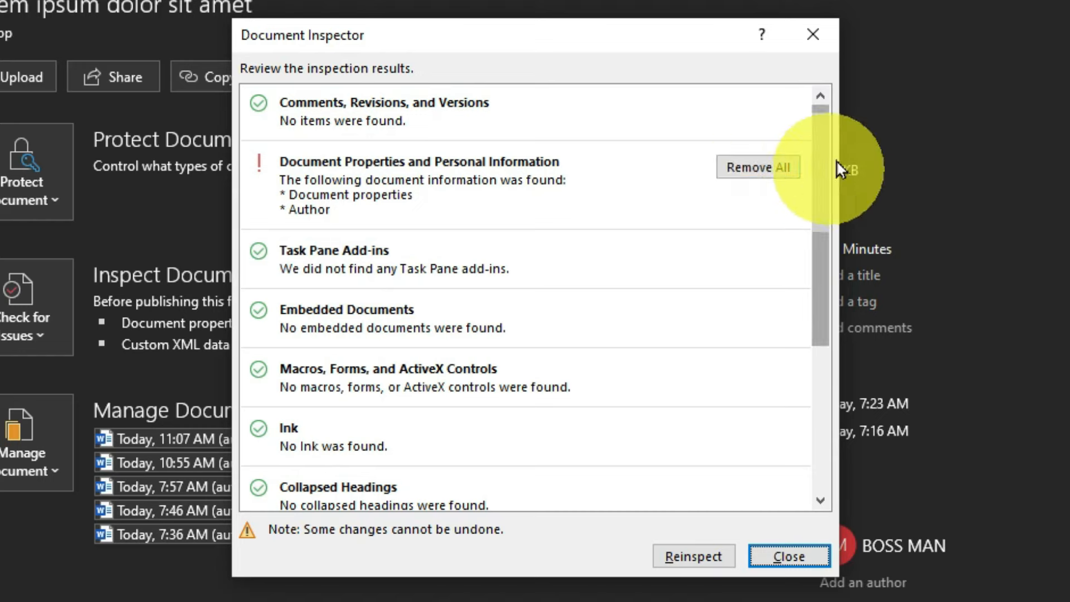
drag(822, 162, 815, 383)
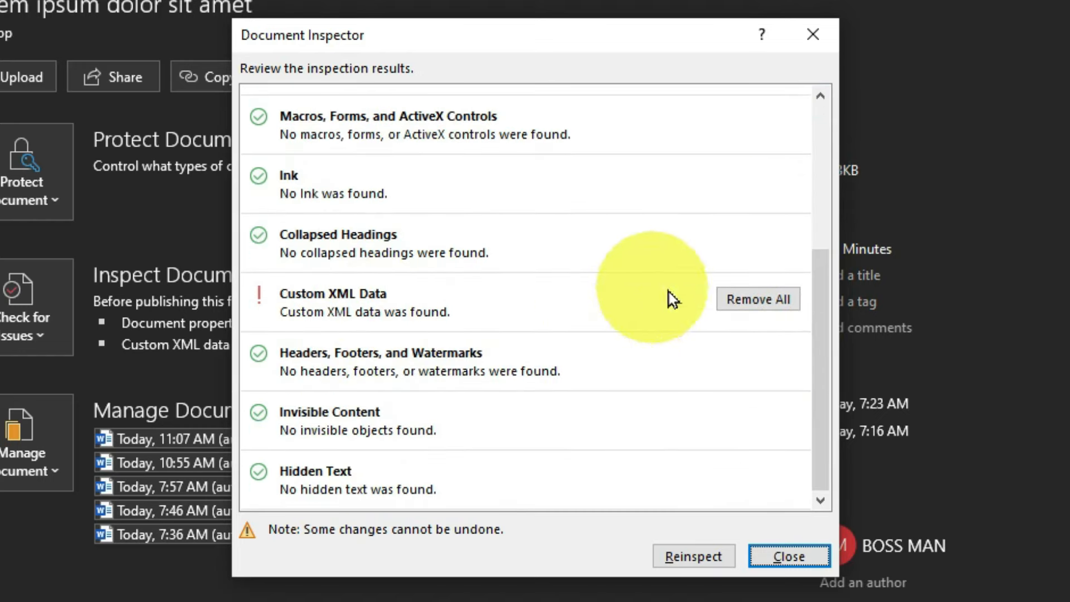
click(758, 304)
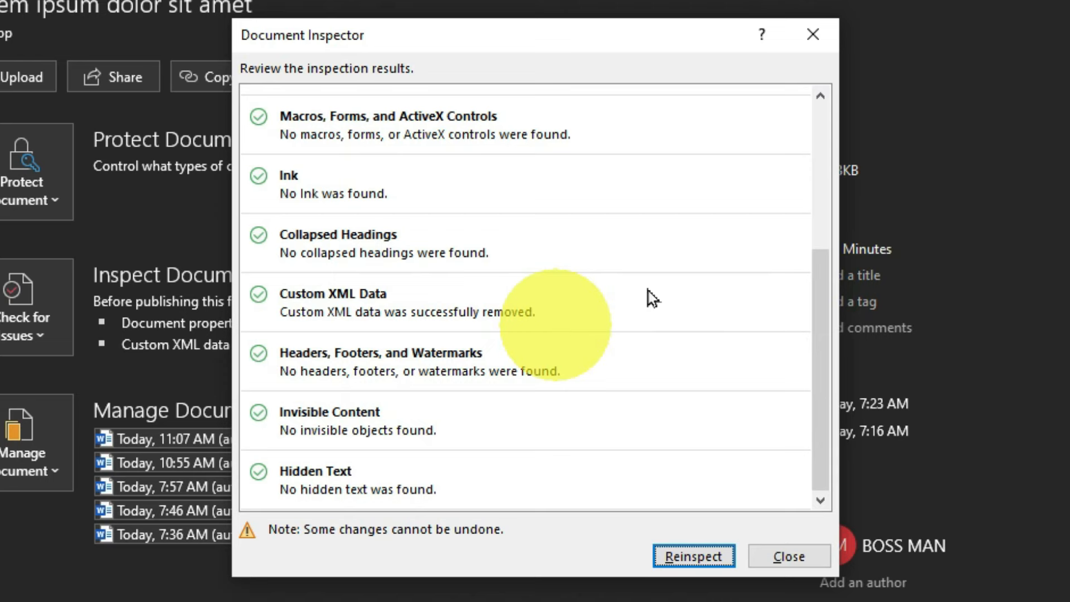
drag(825, 293, 842, 99)
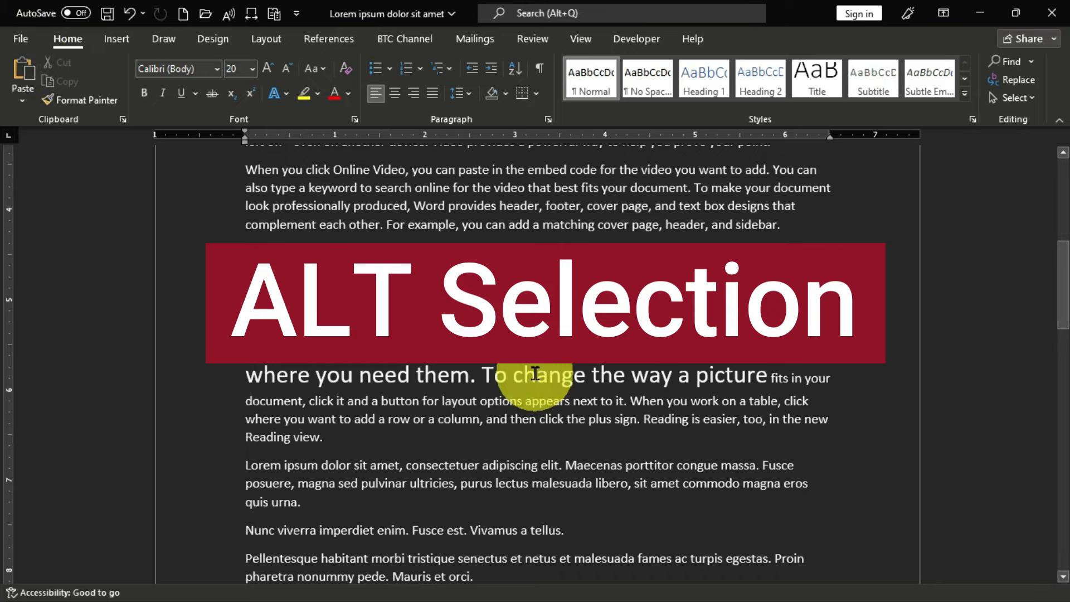
Select the first three lines of the "When you click Online Video" paragraph as ordinary text and clear the selection.
scroll(534, 373, up, 2)
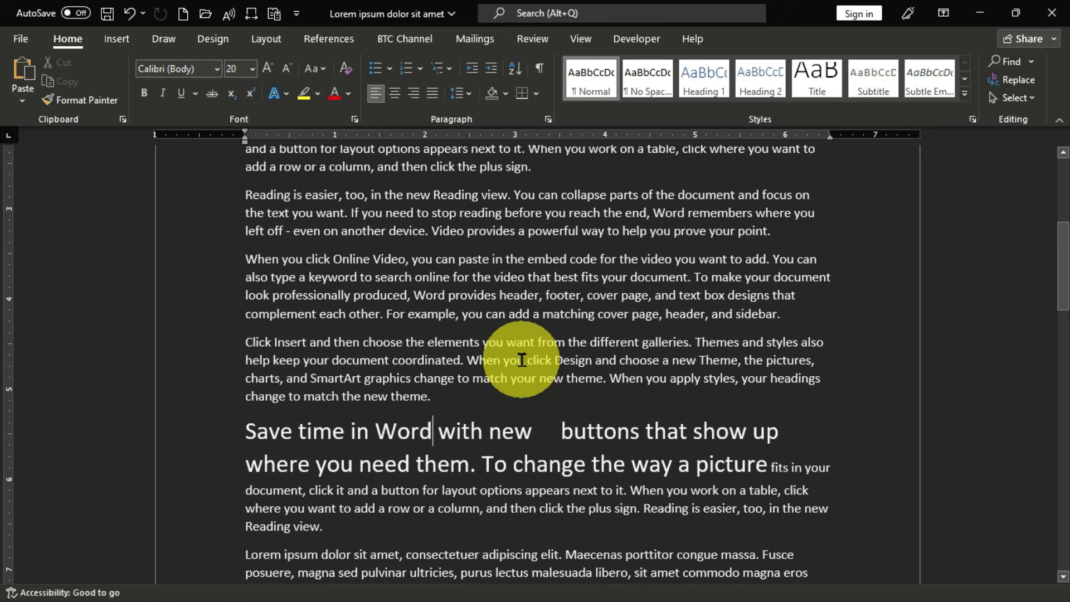
drag(210, 256, 501, 296)
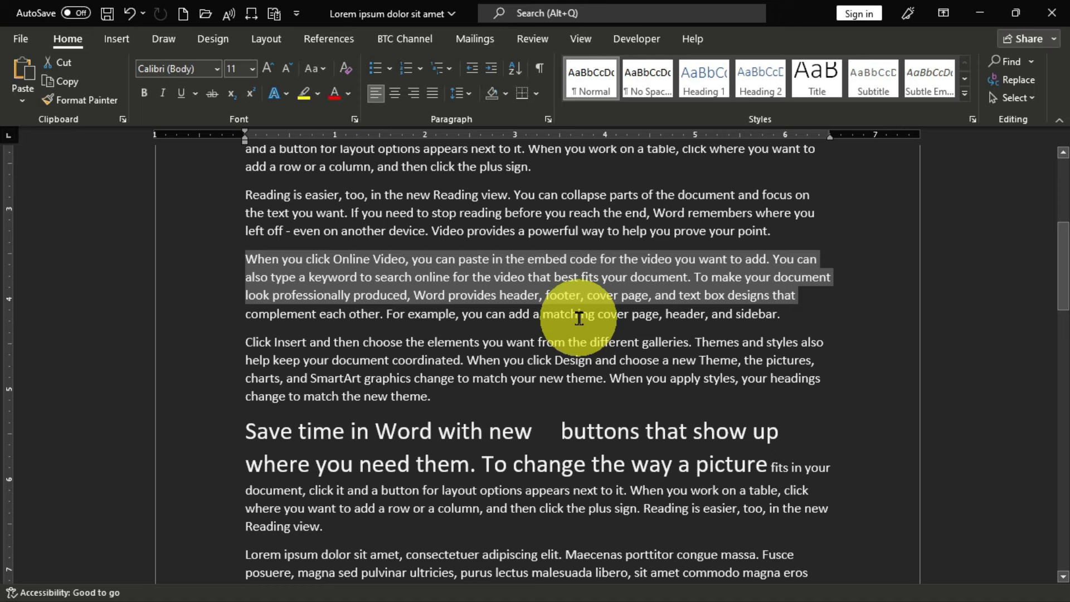
key(alt)
click(404, 209)
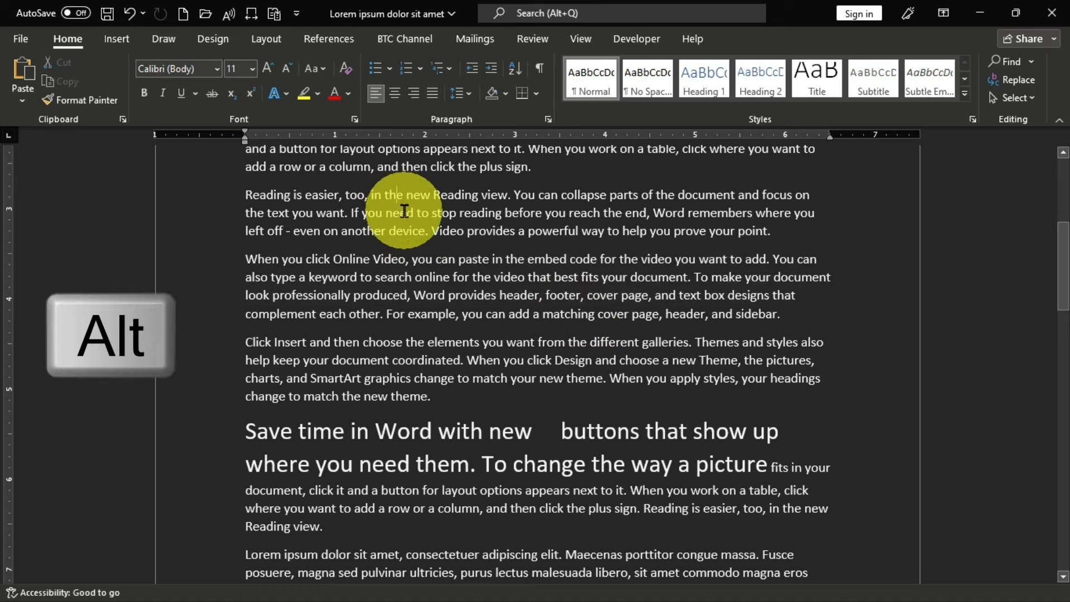
Select a rectangular text block across the three paragraphs from "Reading is easier", color it red, and reformat it in bold with another standard color.
drag(422, 193, 592, 384)
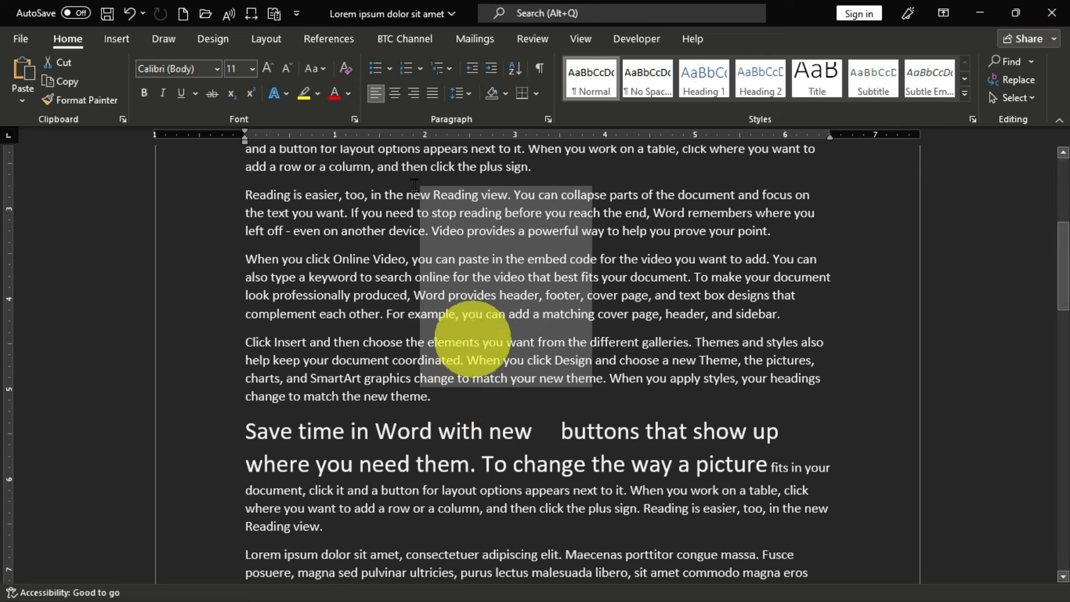
click(336, 98)
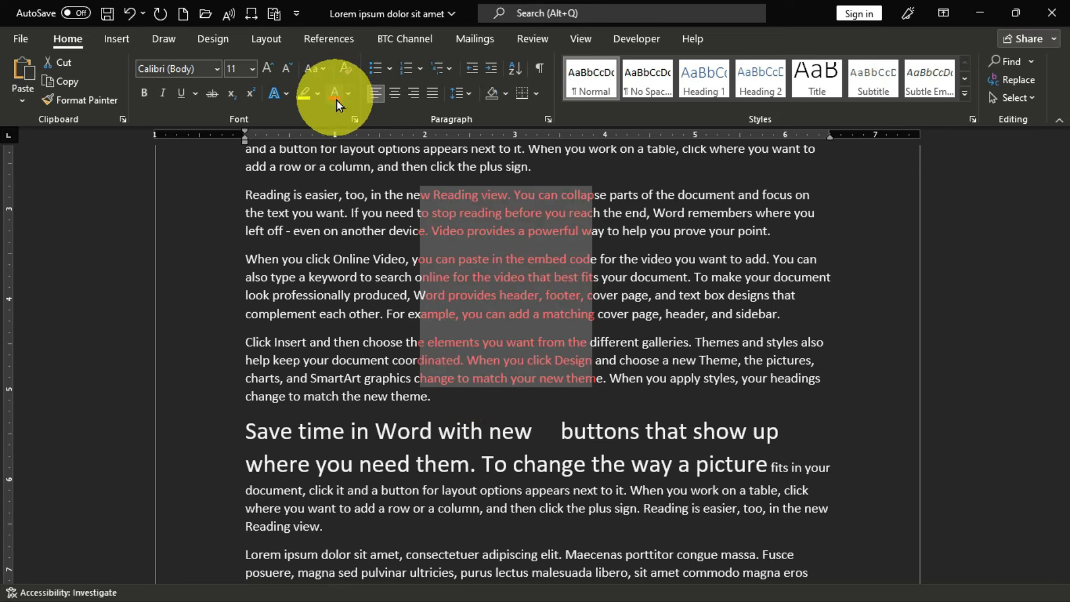
click(349, 95)
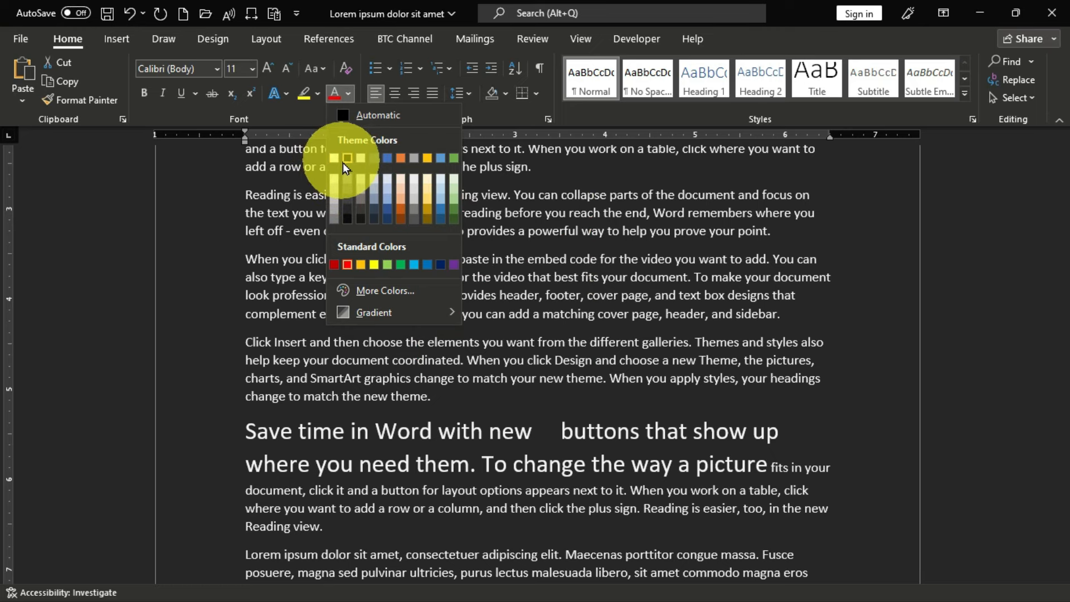
click(361, 265)
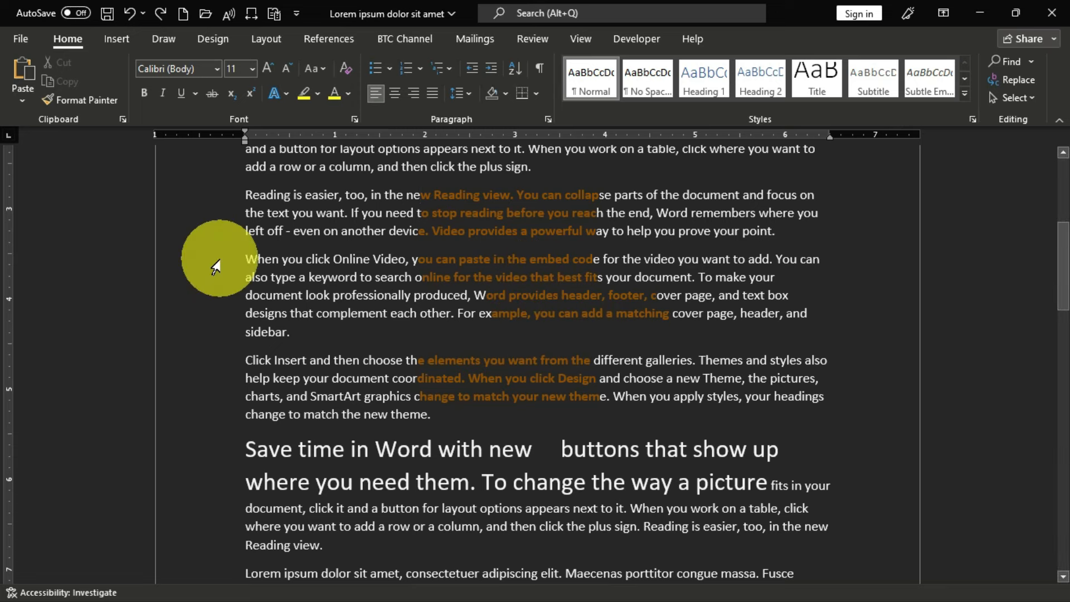
Cut the entire "When you click Online Video" paragraph to the Spike.
drag(219, 259, 230, 333)
key(ctrl+F3)
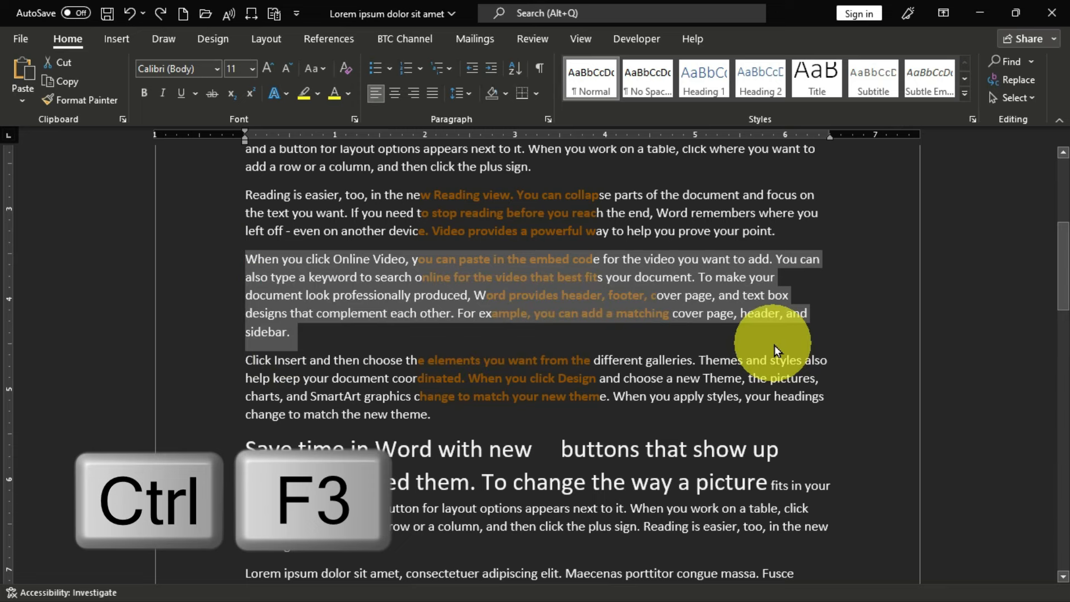
key(ctrl+F3)
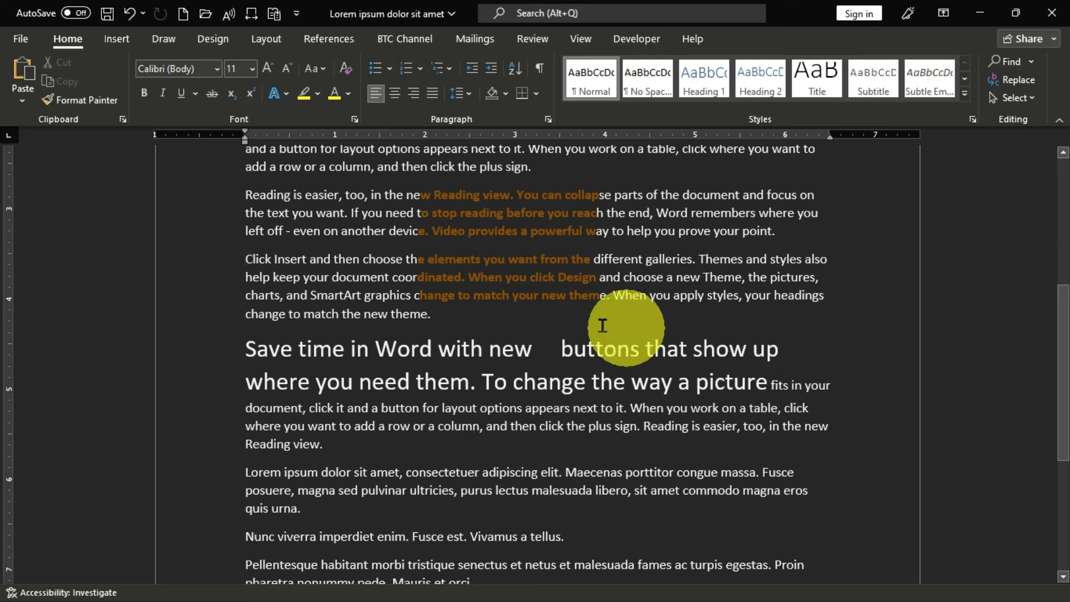
Insert the Spike contents on a new line above the "Reading is easier" paragraph and undo the extra blank line.
click(552, 169)
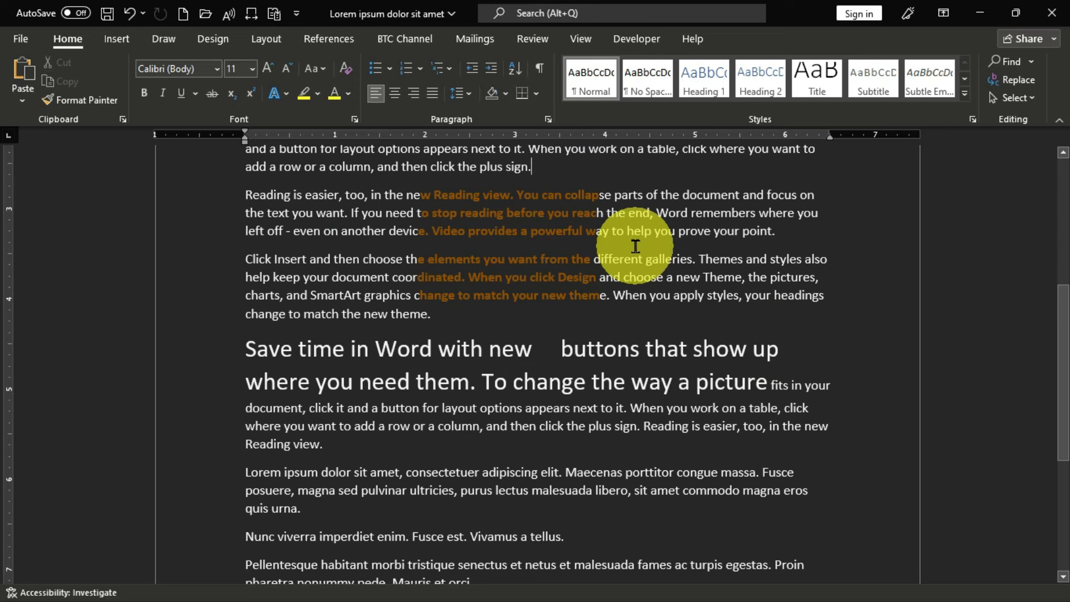
key(ctrl+shift+F3)
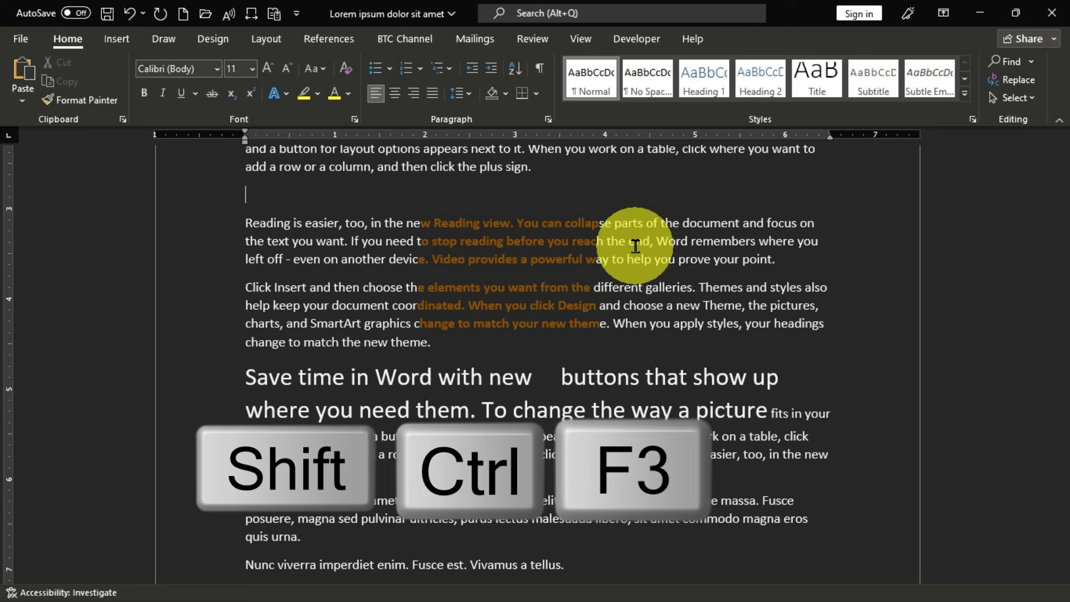
key(ctrl+shift+F3)
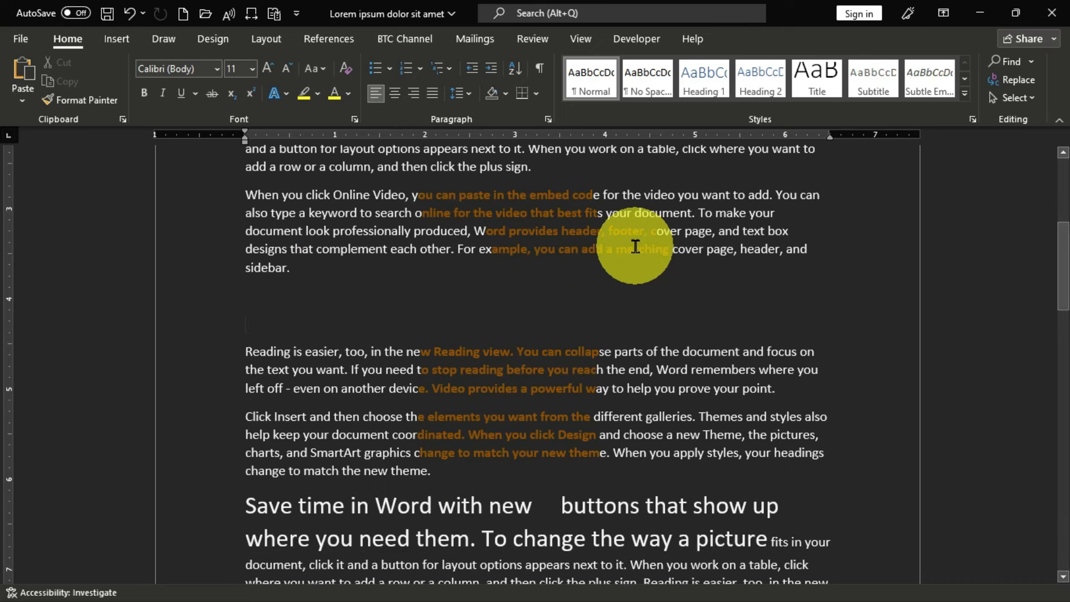
key(ctrl+z)
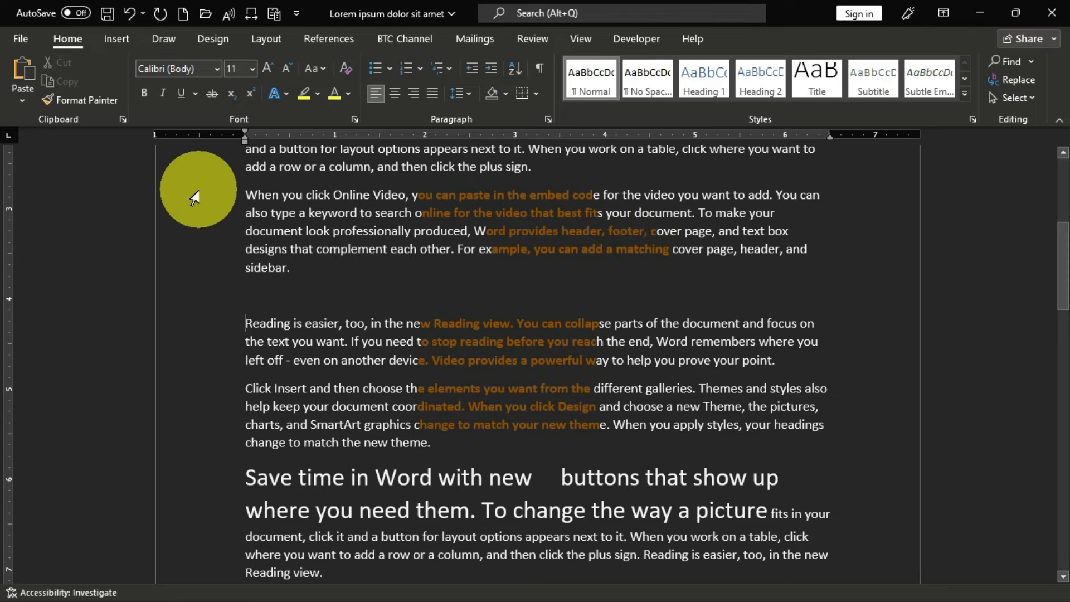
Cut the paragraphs "When you click Online Video", "Reading is easier" and "Click Insert" one after another to the Spike.
drag(195, 197, 216, 263)
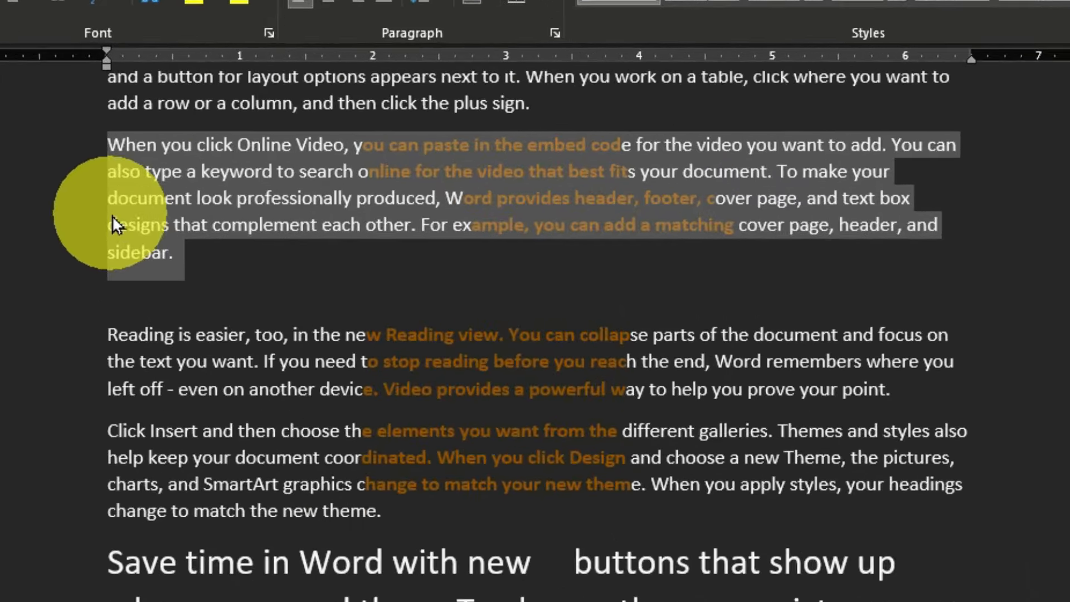
key(Delete)
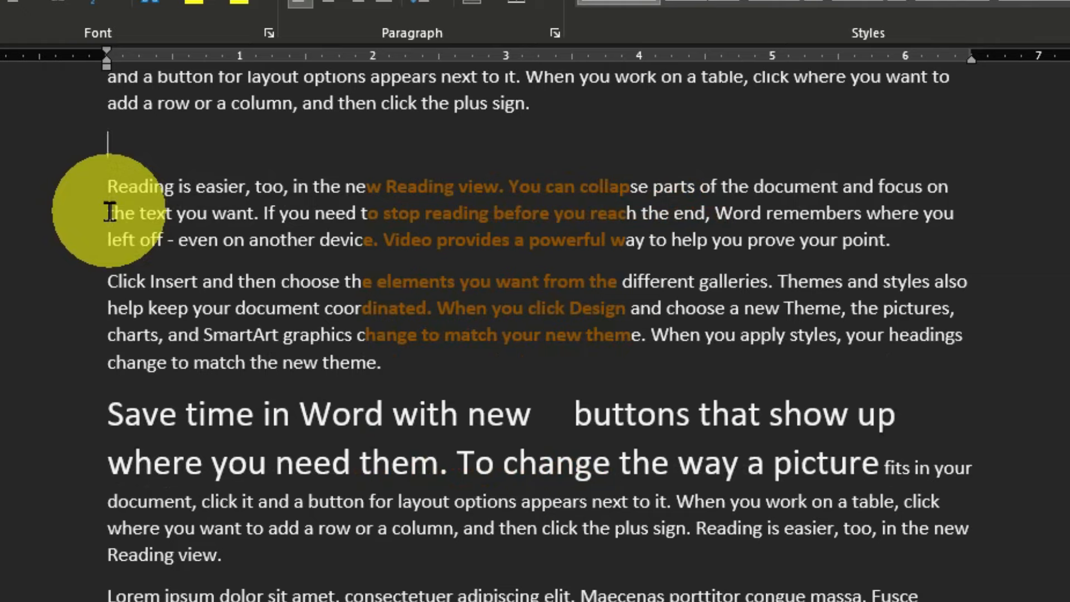
drag(35, 192, 48, 245)
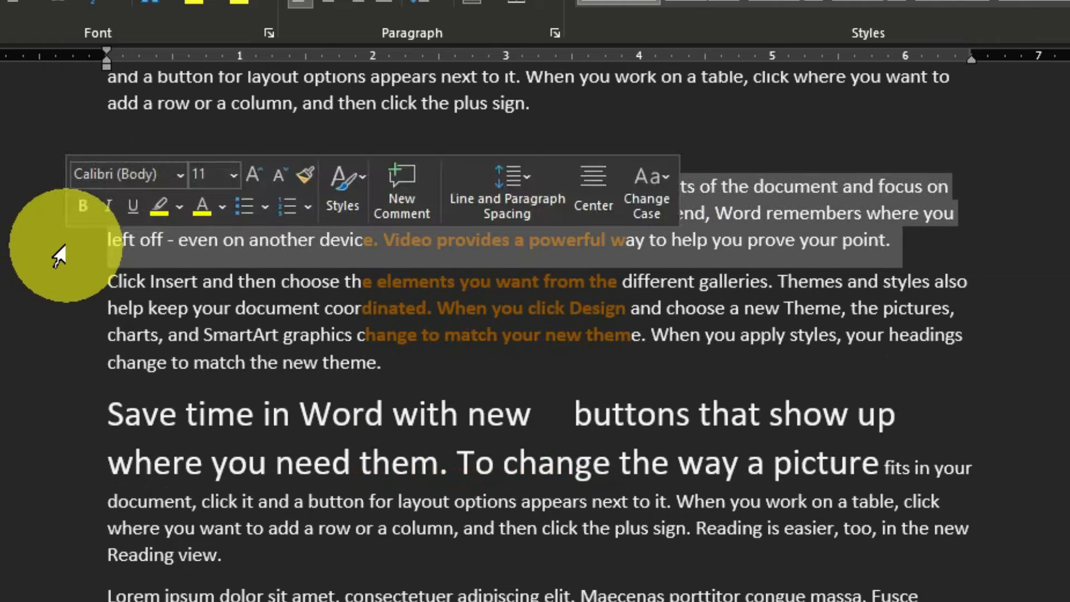
key(Delete)
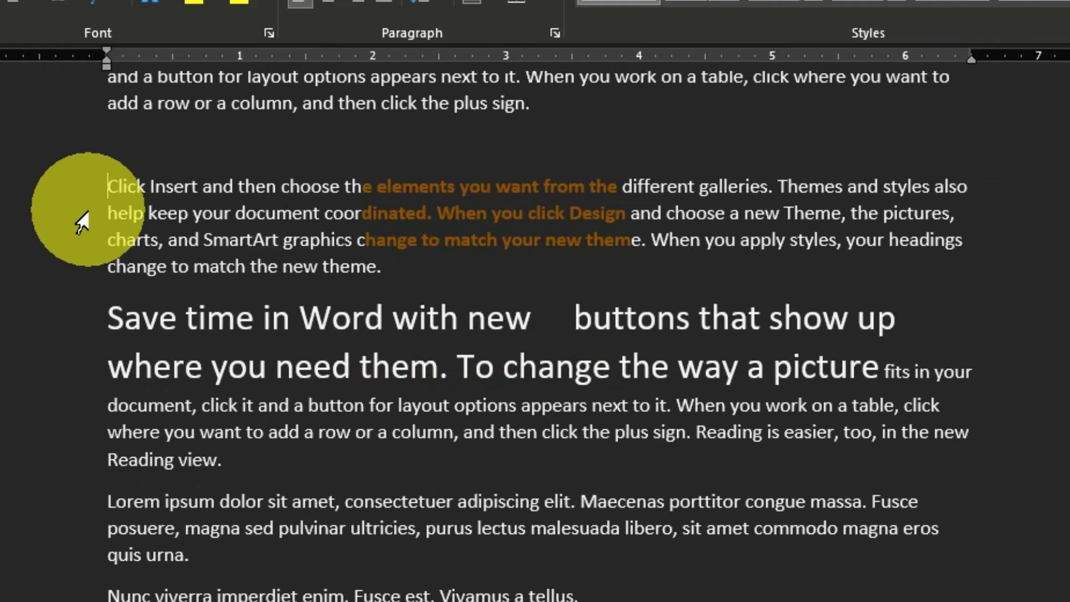
double_click(65, 174)
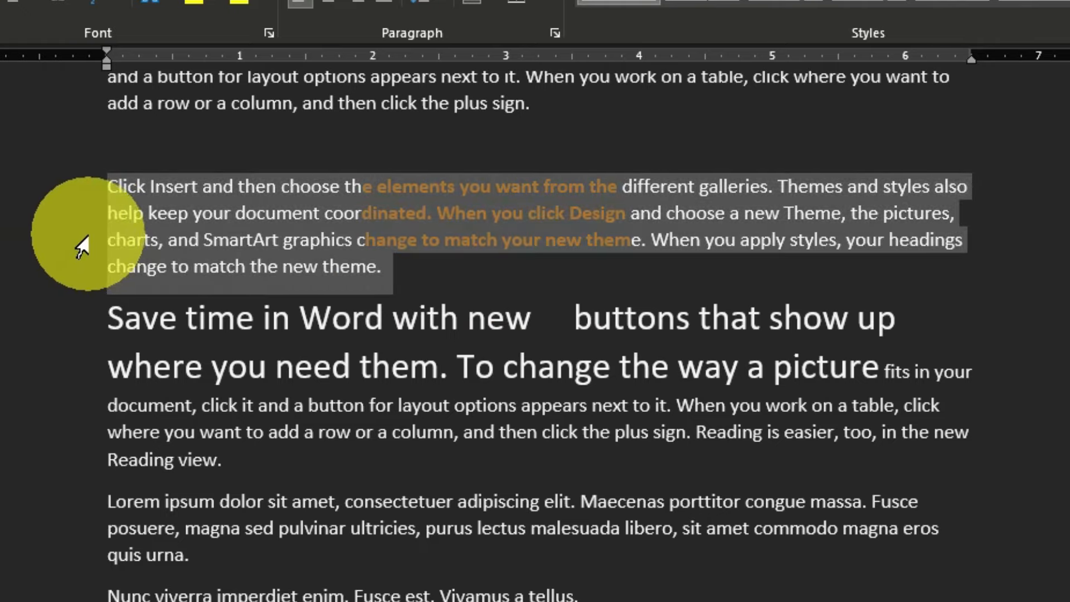
key(Delete)
Insert the collected Spike paragraphs on a new line after the document's last paragraph and check them.
scroll(383, 238, down, 3)
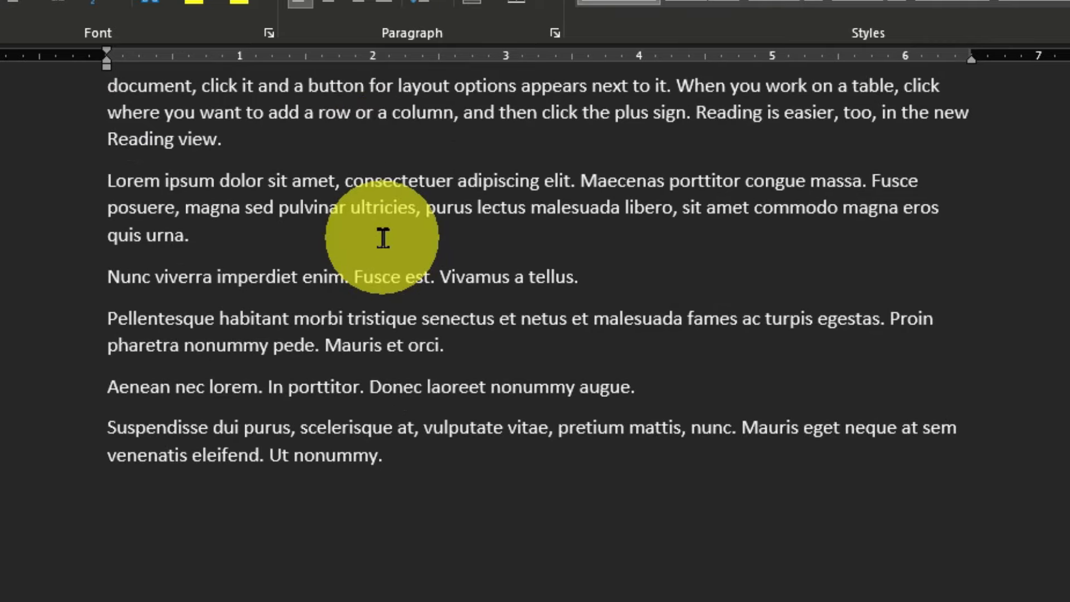
scroll(387, 253, down, 3)
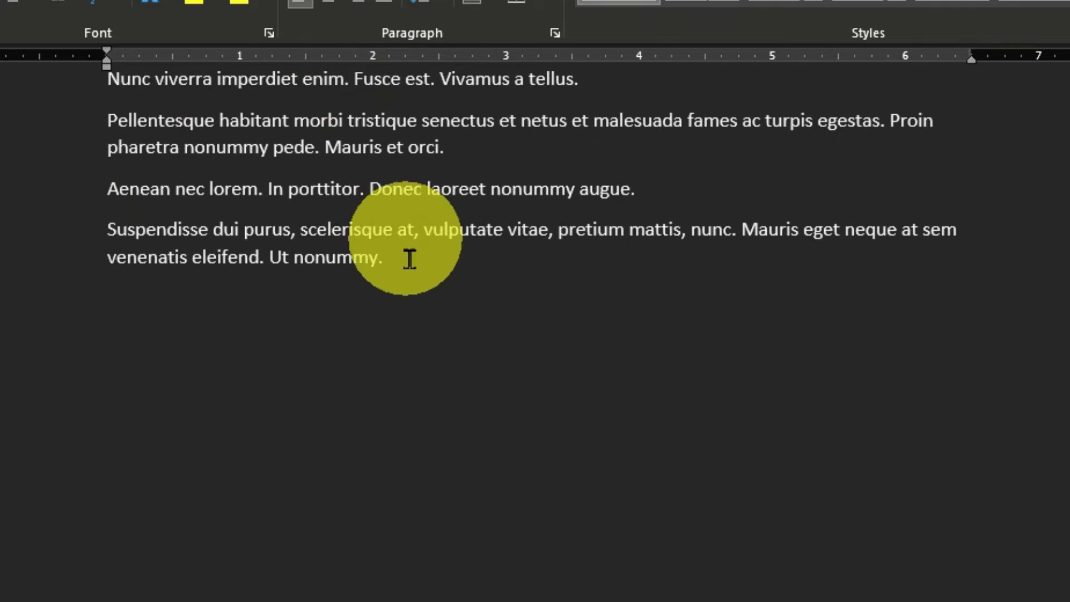
click(480, 308)
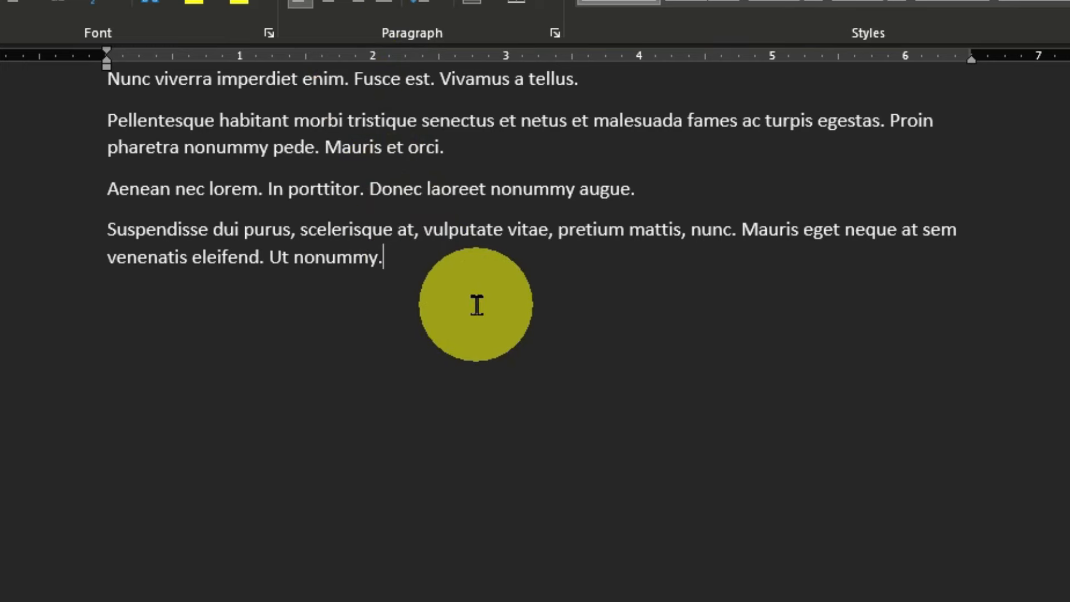
key(Return)
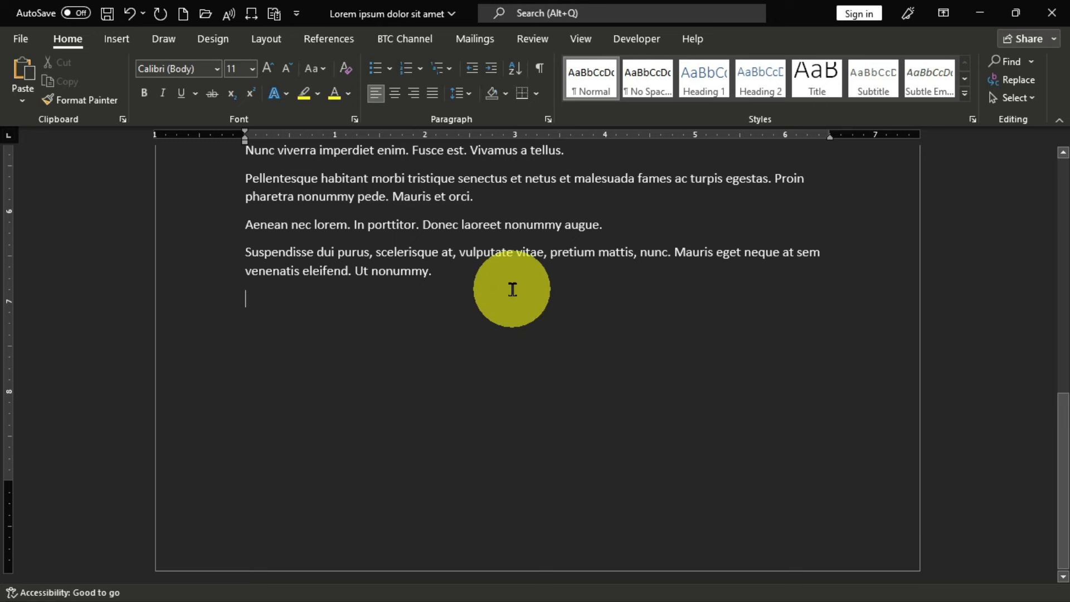
key(ctrl+v)
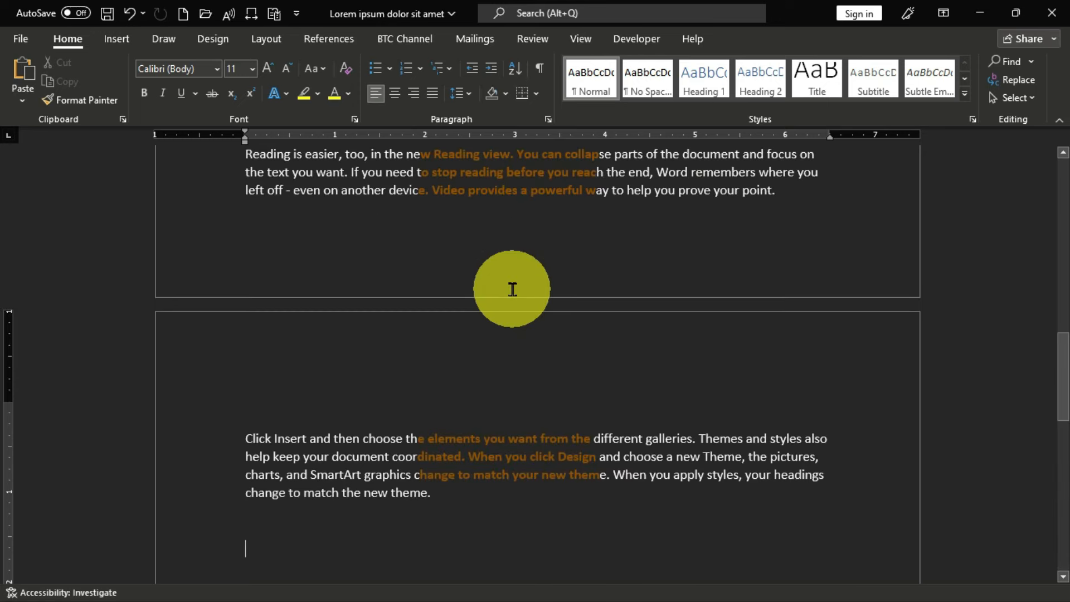
scroll(512, 289, up, 6)
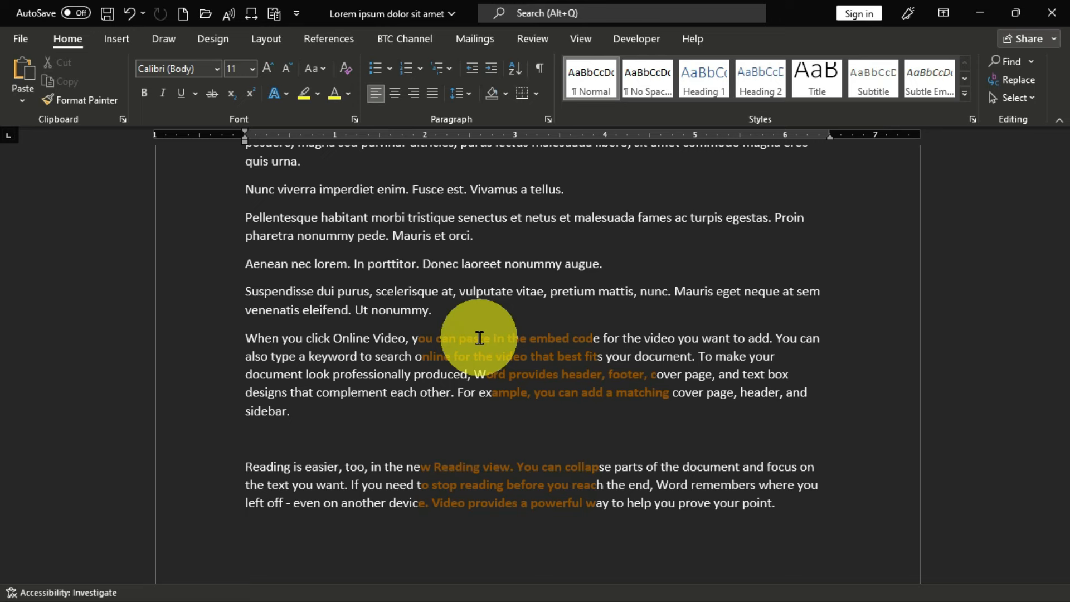
Review how the document's text spreads across its pages from end to start, and select the whole document.
scroll(479, 338, down, 3)
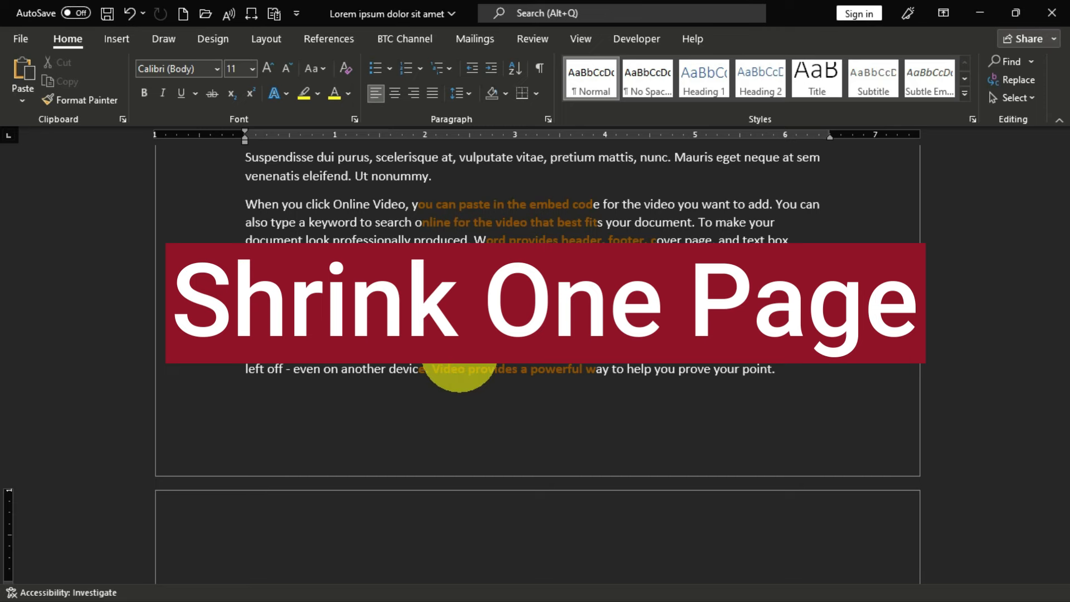
scroll(459, 355, down, 12)
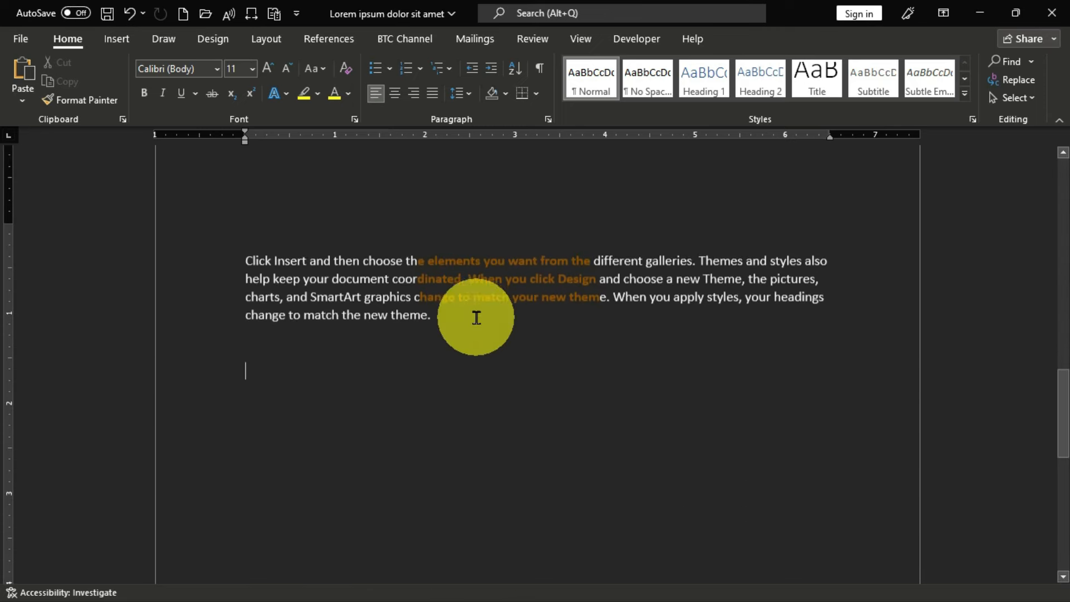
scroll(456, 335, up, 4)
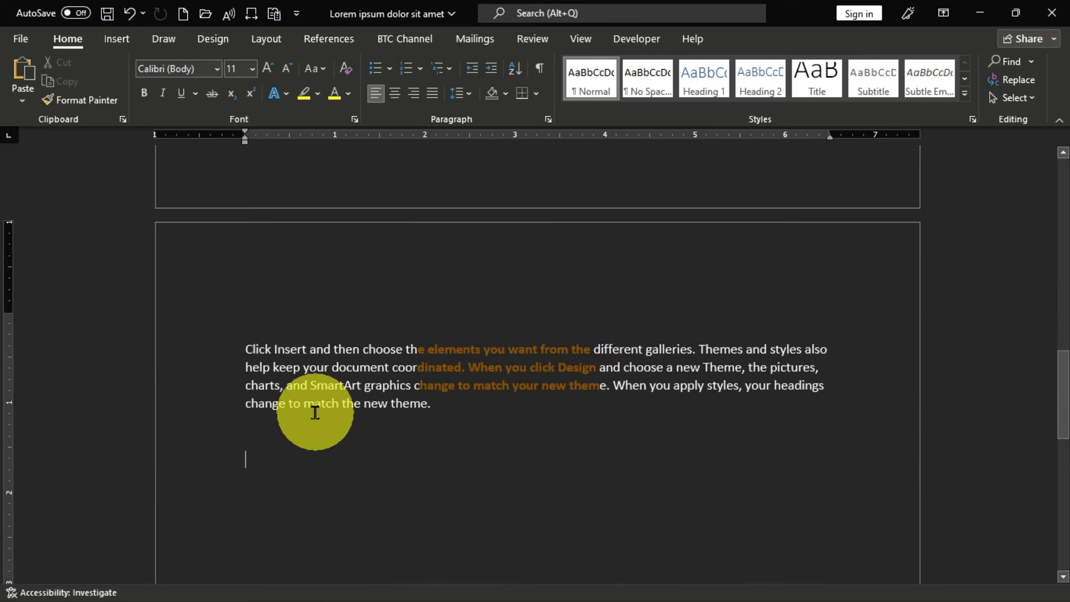
scroll(320, 396, up, 3)
scroll(320, 396, up, 10)
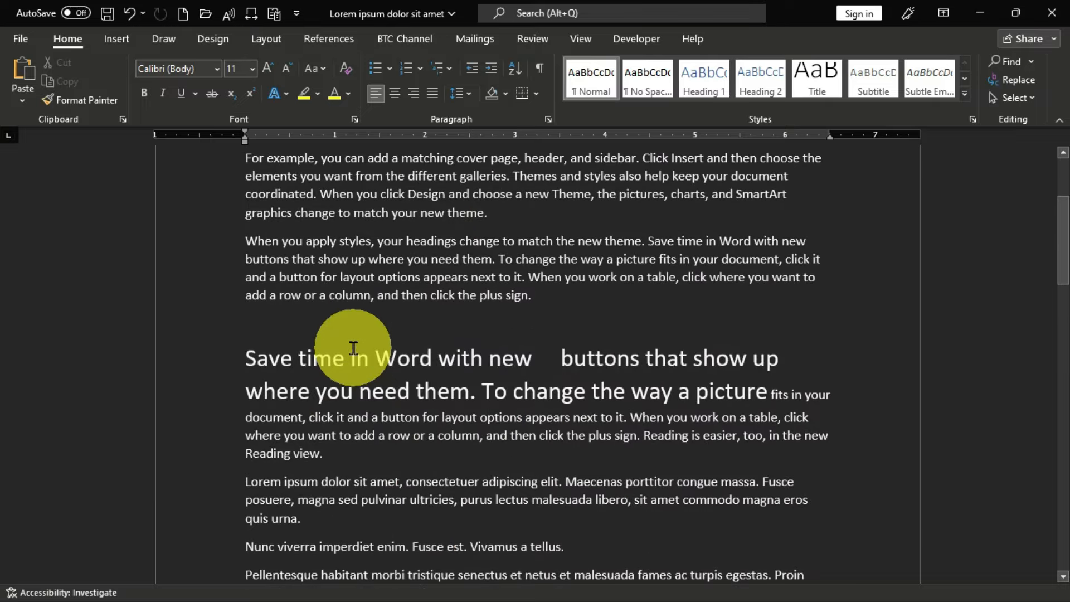
scroll(353, 348, up, 3)
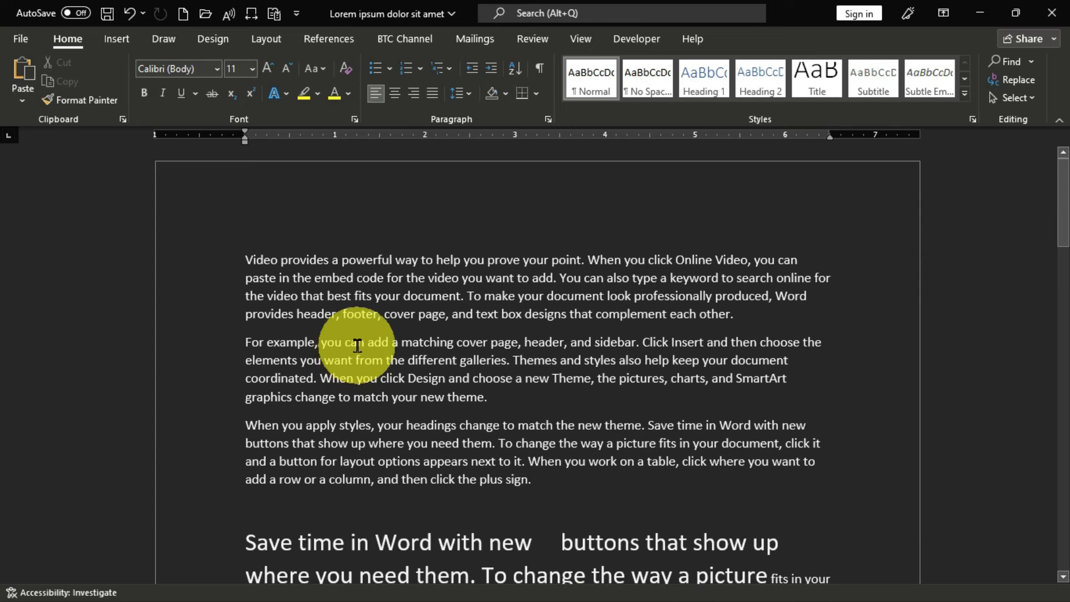
key(ctrl+a)
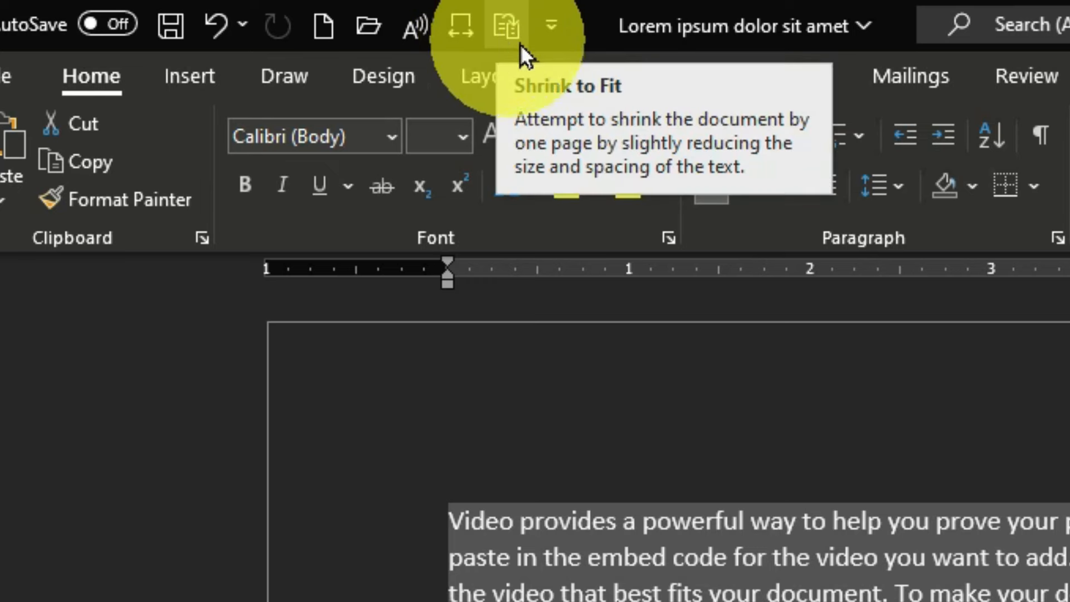
Try to add the Shrink One Page command from All Commands to the Quick Access Toolbar and close the options.
click(553, 38)
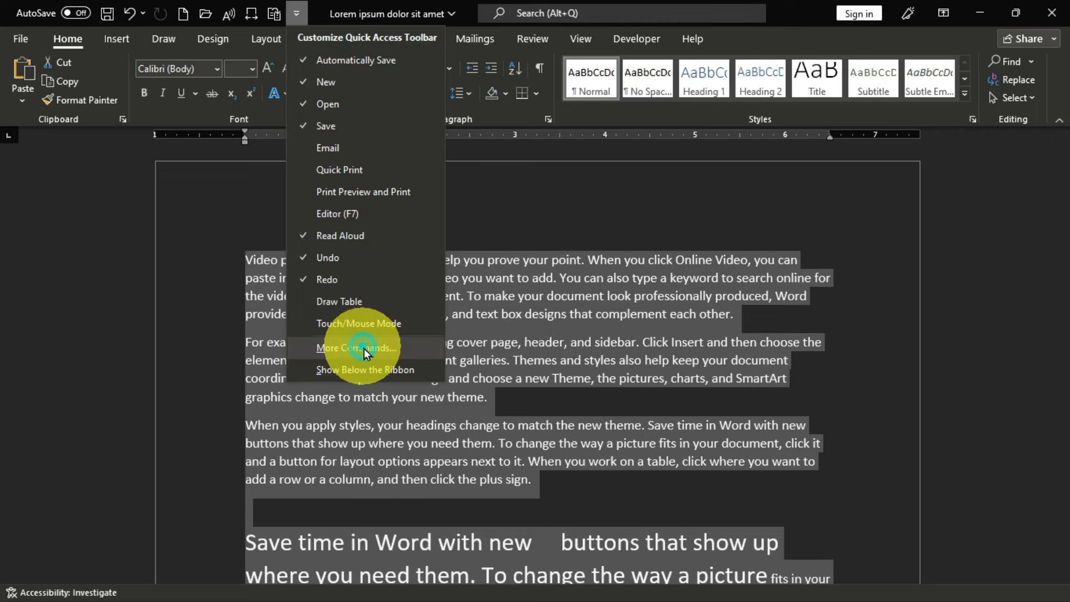
click(689, 462)
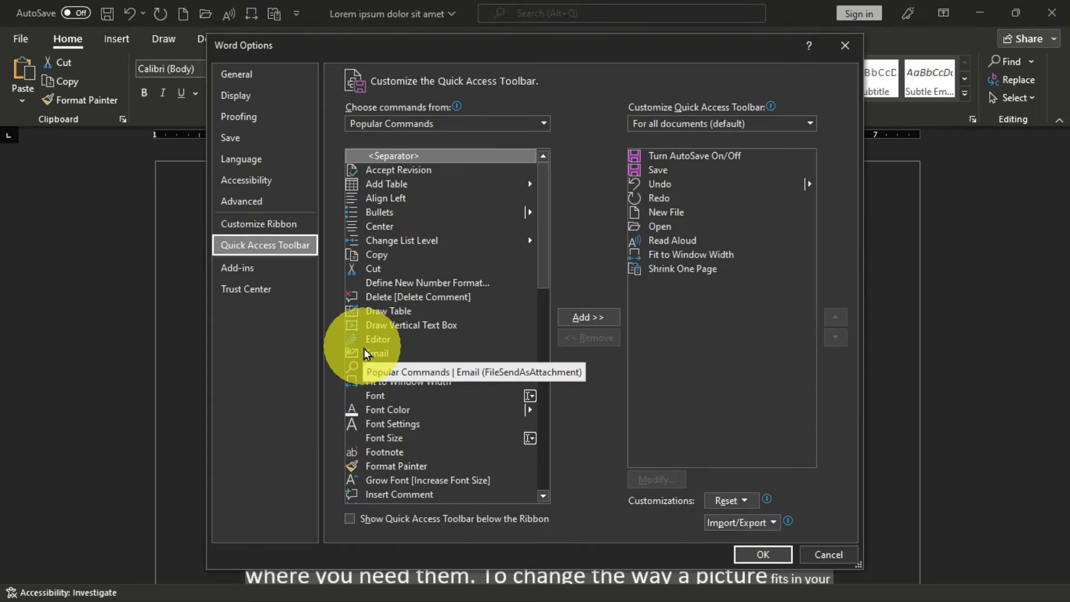
click(545, 125)
click(395, 168)
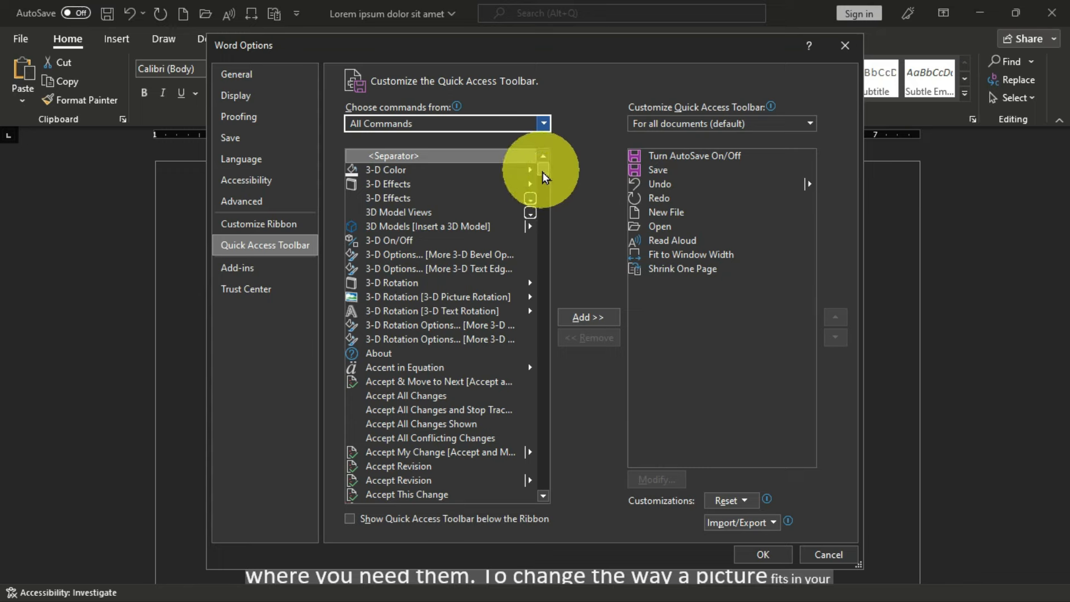
mouse_move(544, 177)
mouse_down()
mouse_move(544, 350)
mouse_move(531, 425)
mouse_move(423, 357)
mouse_move(460, 362)
mouse_move(424, 477)
mouse_up()
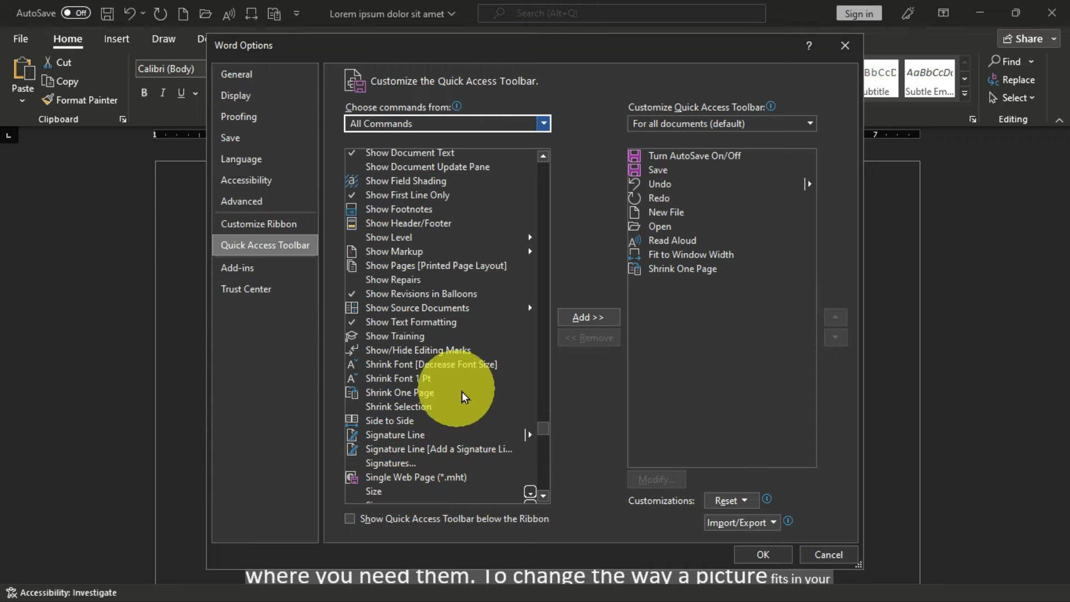
click(408, 393)
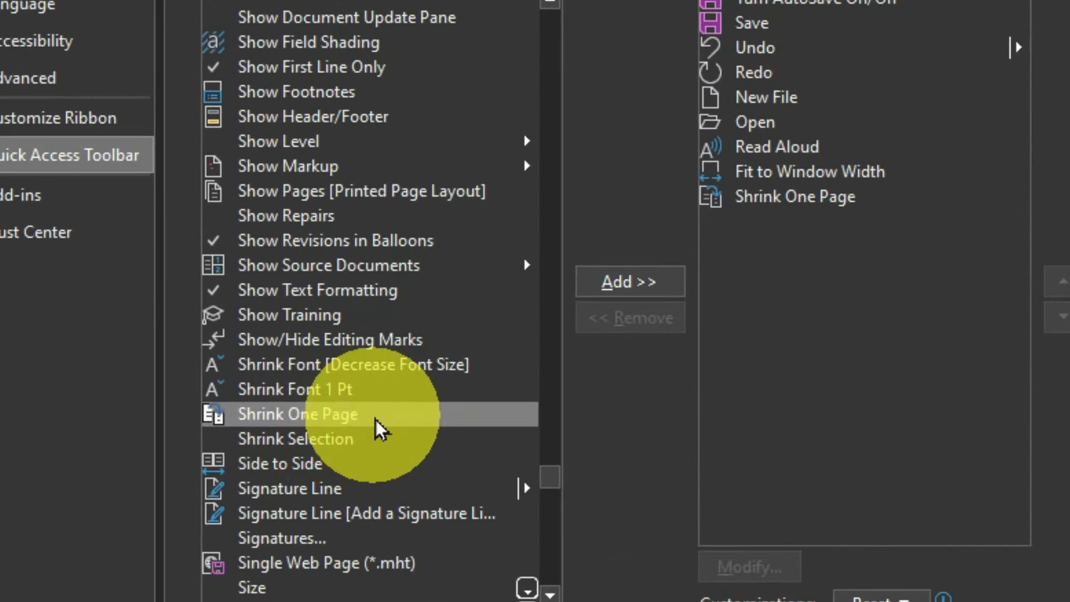
click(617, 282)
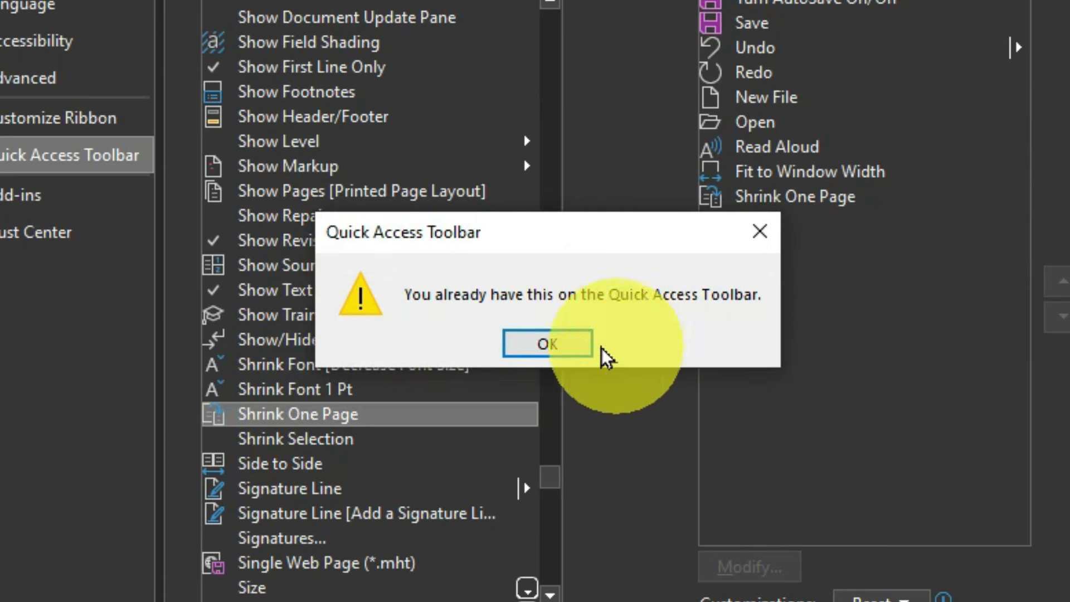
click(552, 345)
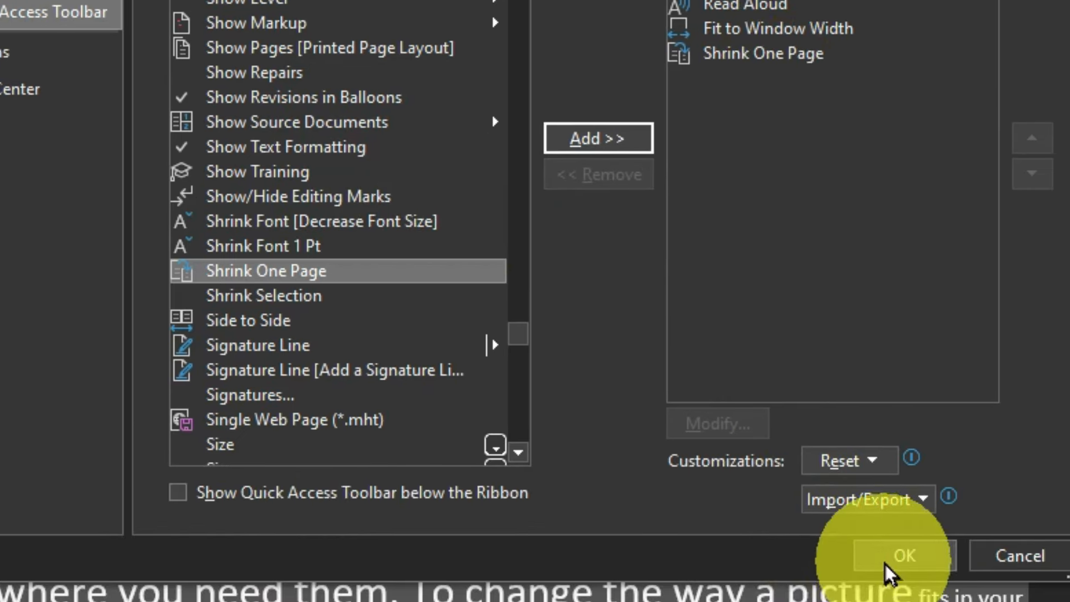
click(888, 566)
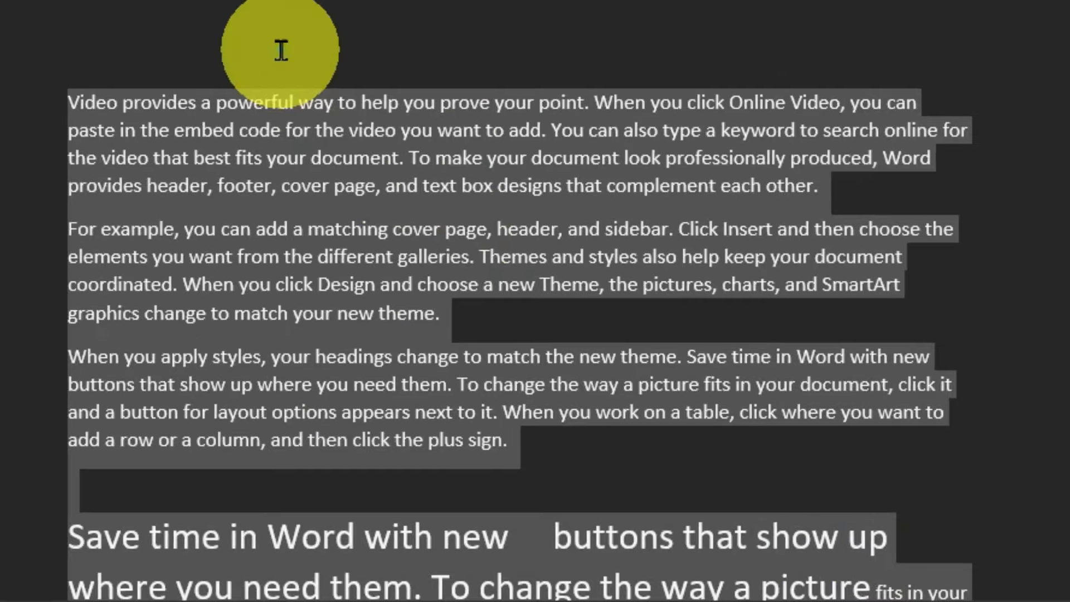
Deselect the text, shrink the document by one page and check the layout of the last paragraphs.
click(239, 32)
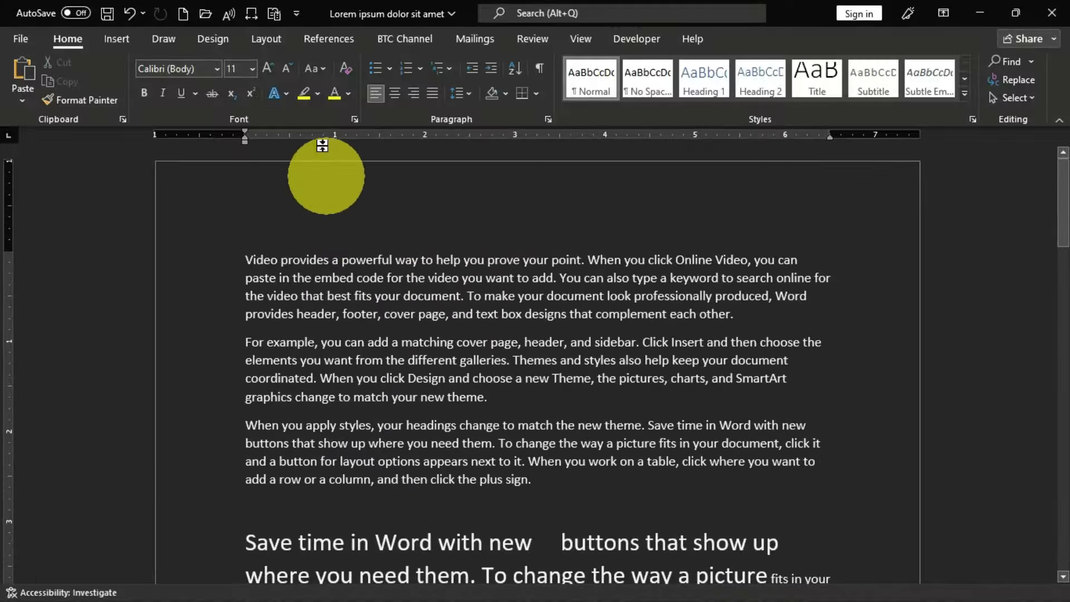
click(277, 15)
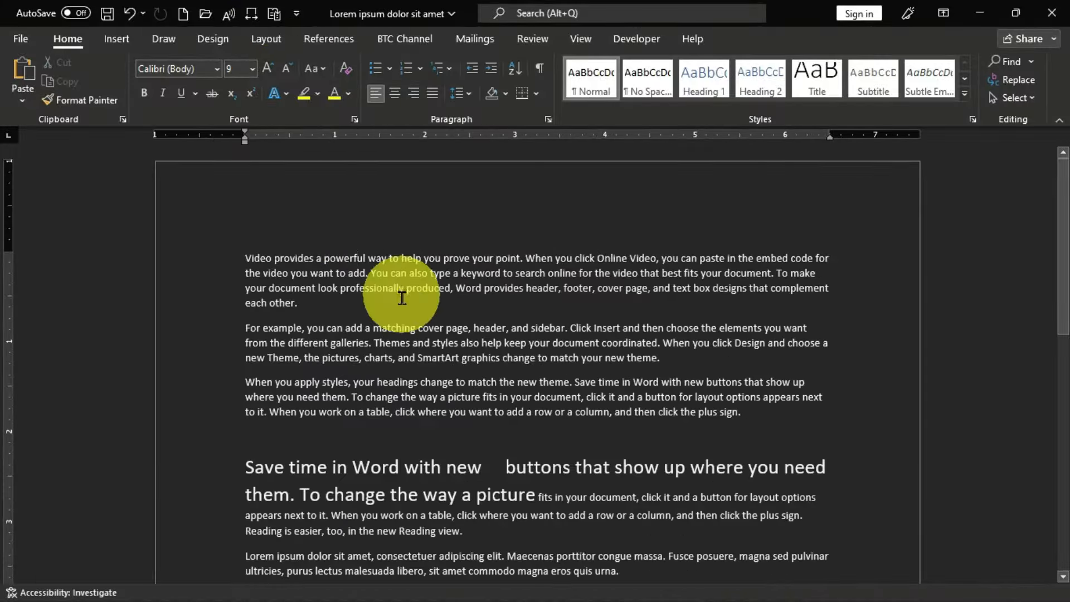
scroll(390, 362, down, 5)
scroll(410, 382, down, 8)
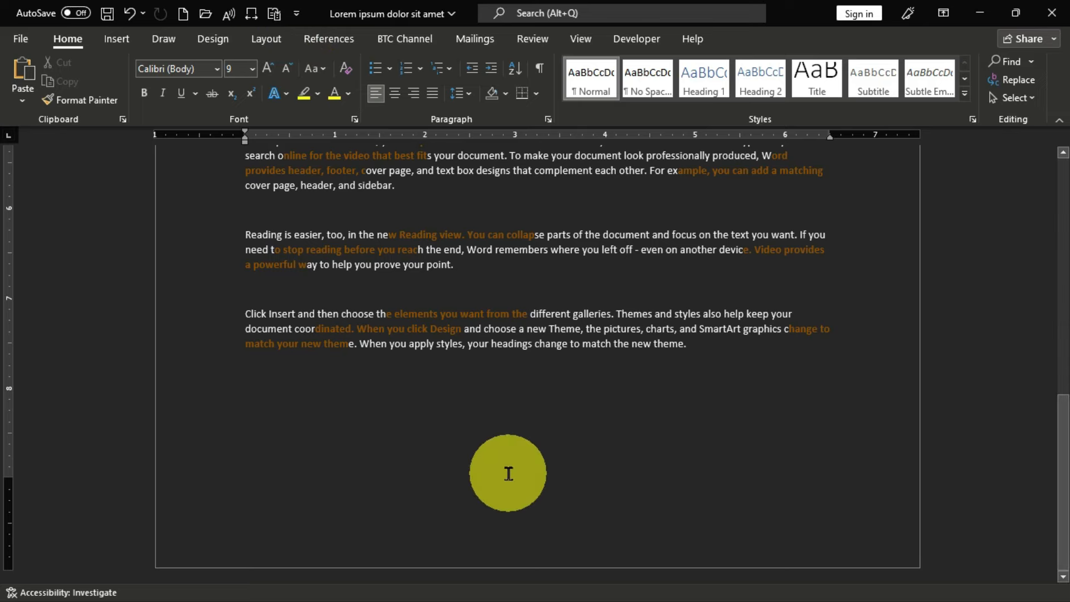
scroll(490, 485, up, 3)
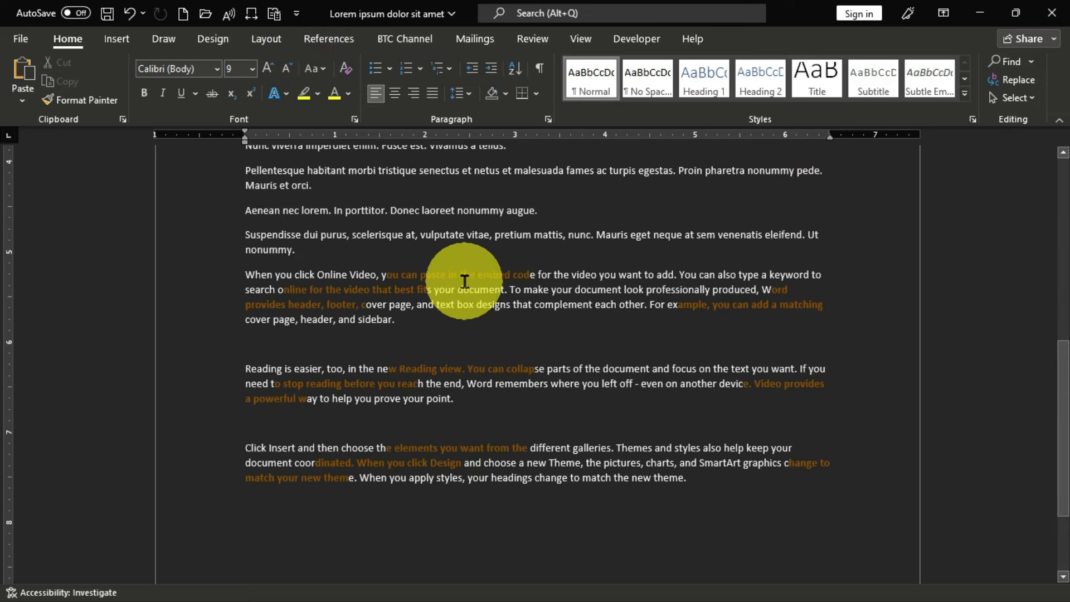
Undo the one-page shrink and check the text on the second page.
key(ctrl+z)
scroll(496, 309, down, 10)
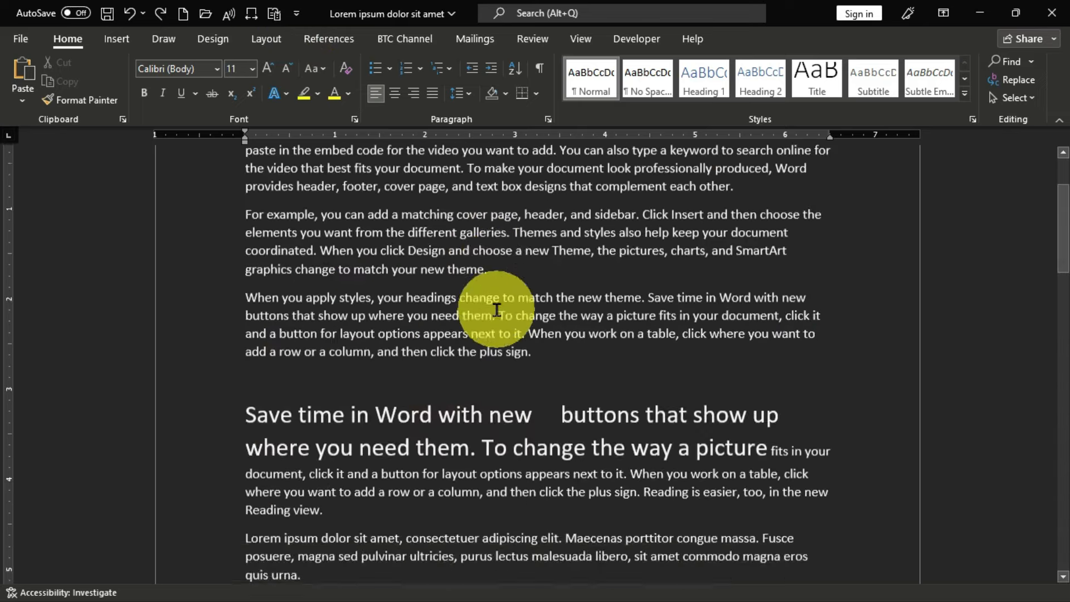
scroll(482, 307, down, 2)
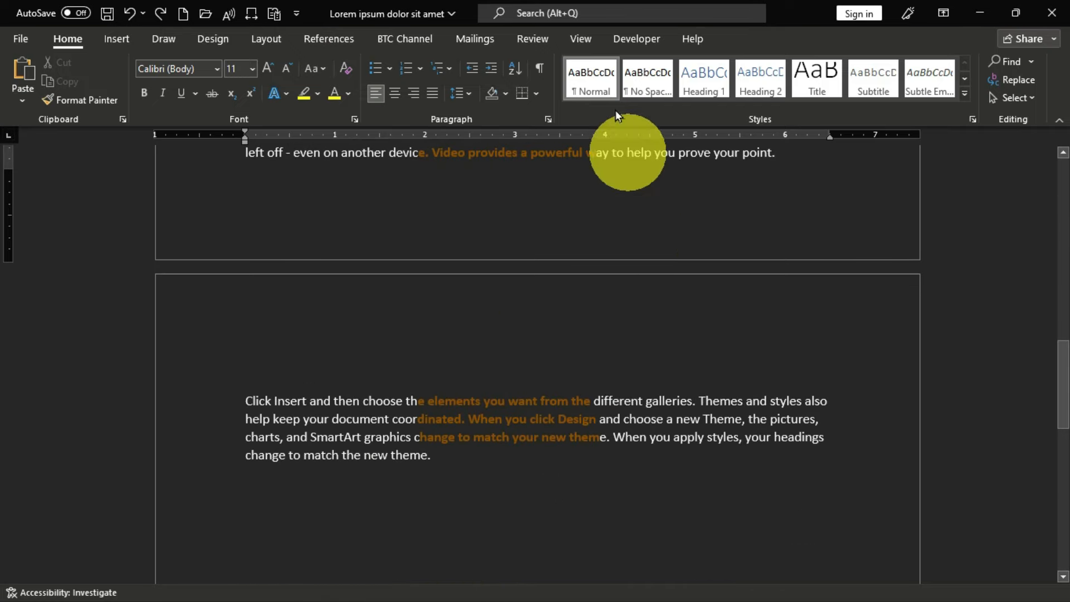
Show the Navigation pane and view the document's page thumbnails.
click(580, 40)
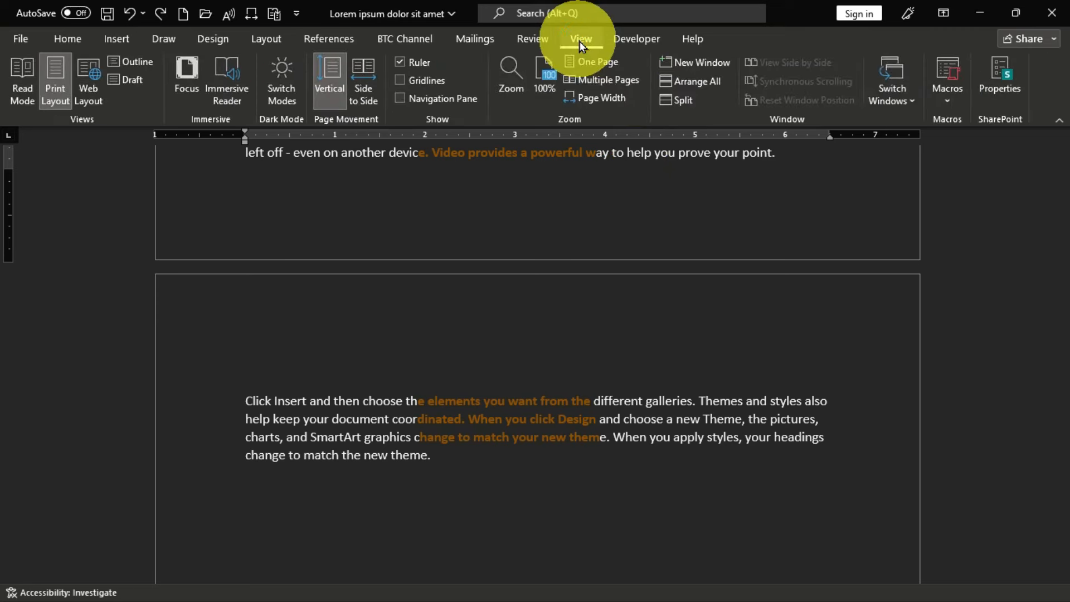
click(453, 98)
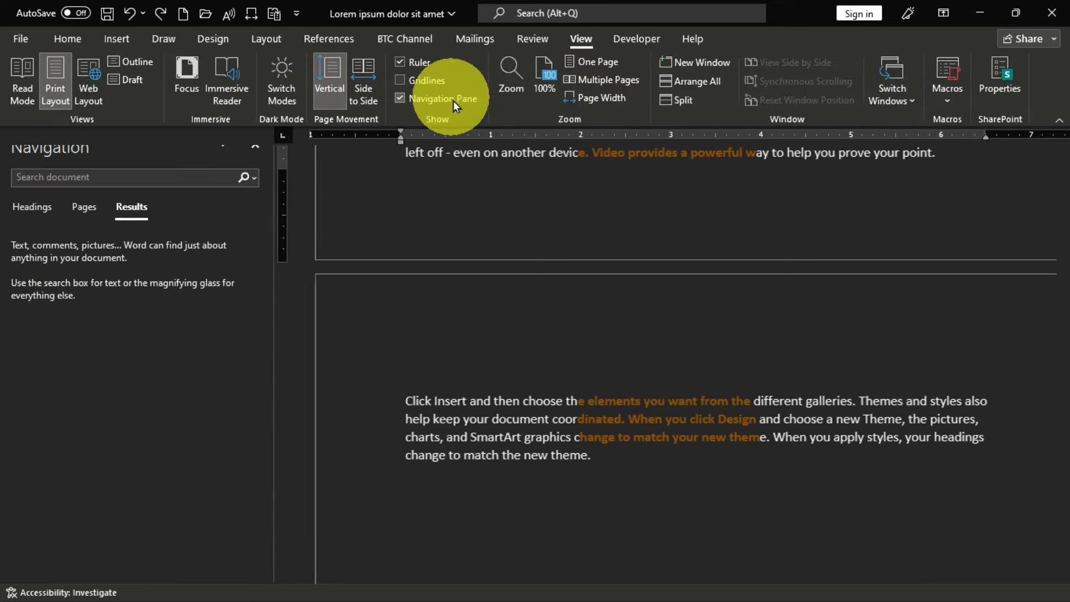
click(67, 212)
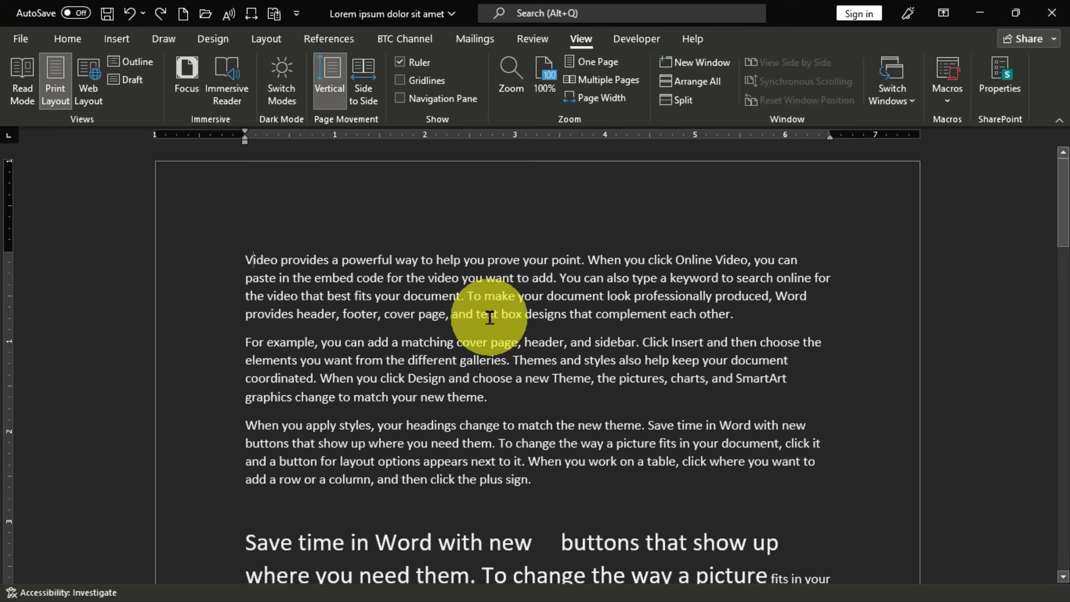
Shrink the document by one page again and review the text from start to end.
click(280, 19)
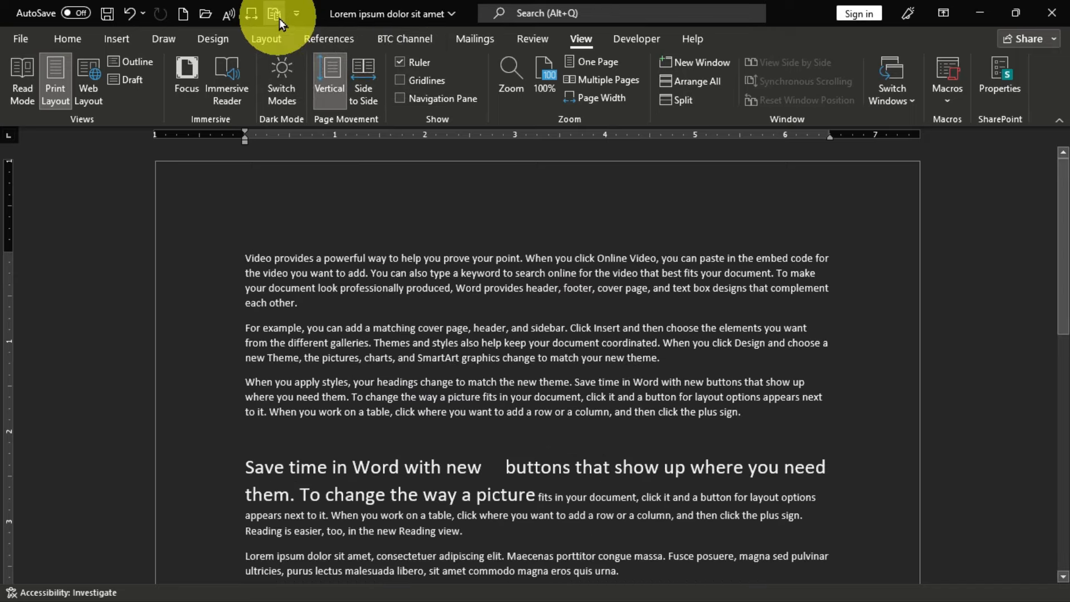
scroll(466, 268, down, 5)
scroll(466, 273, down, 6)
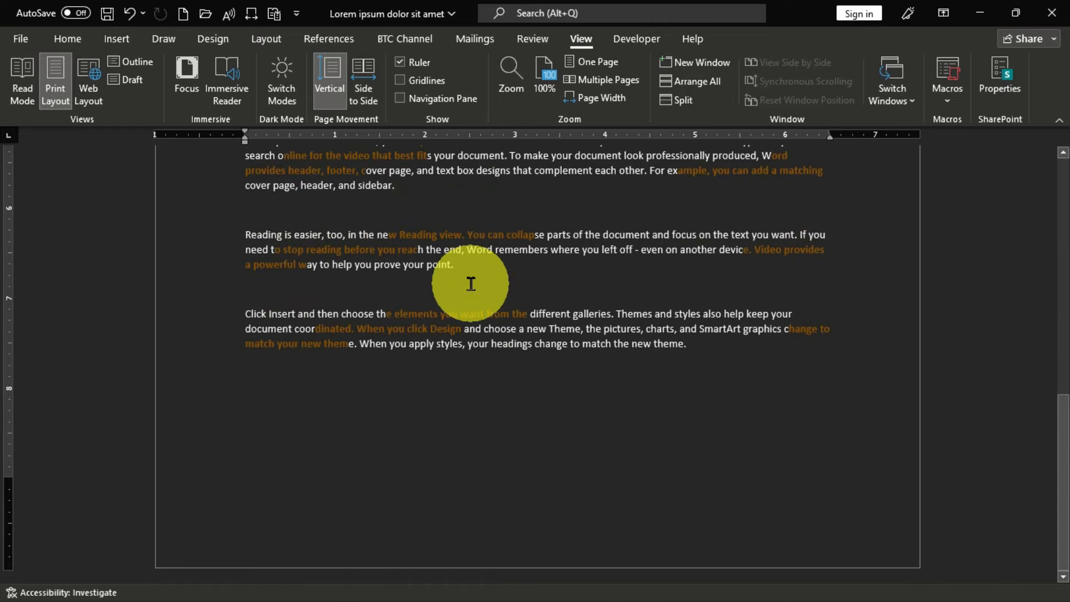
scroll(485, 375, up, 3)
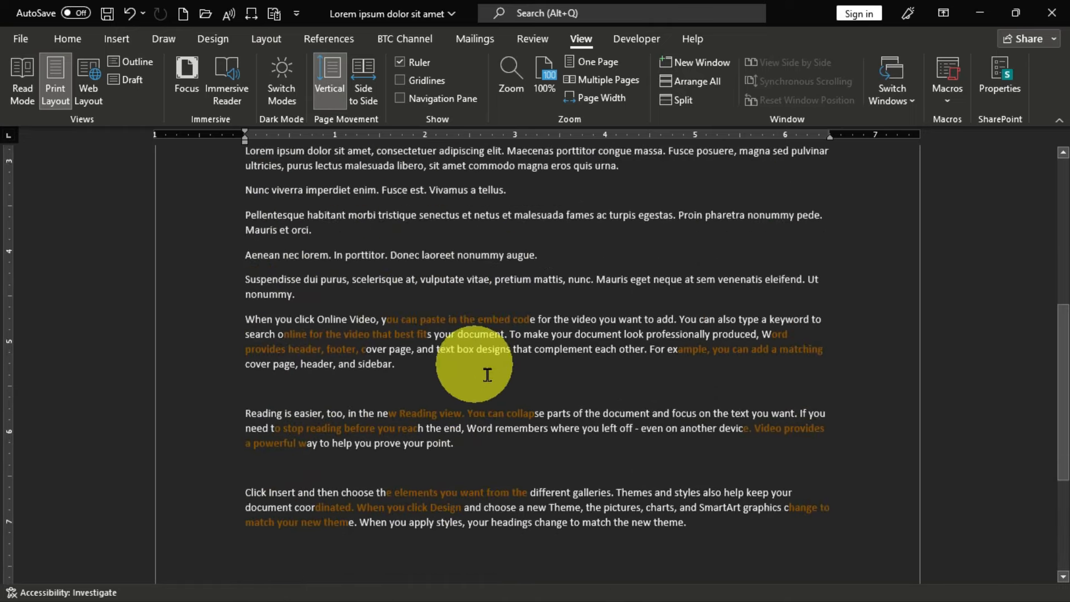
scroll(363, 243, up, 5)
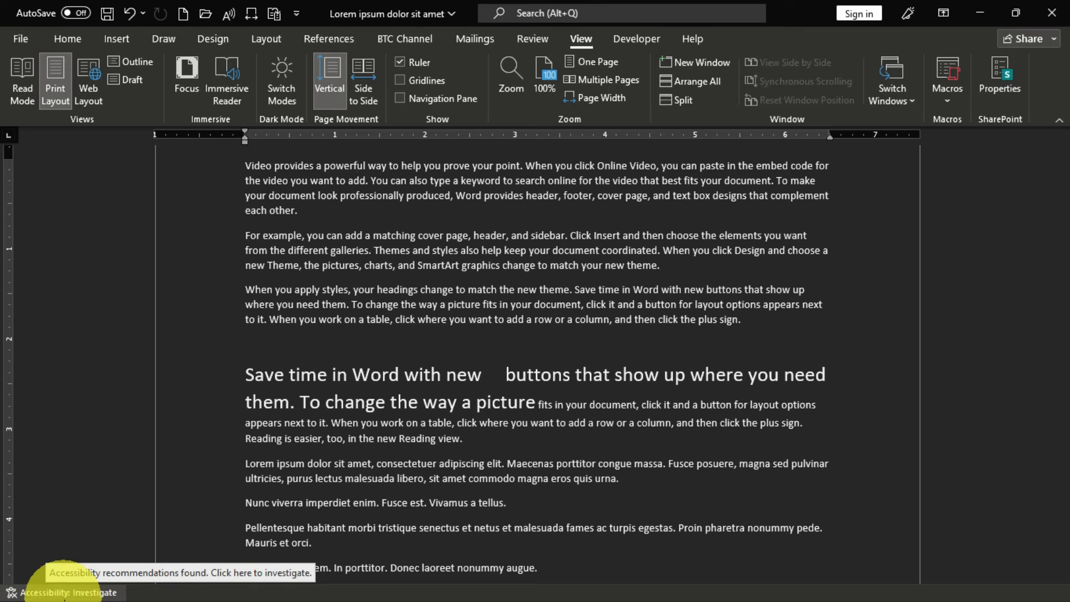
Show the page number, line number, word count and character count (with spaces) on the status bar.
right_click(168, 599)
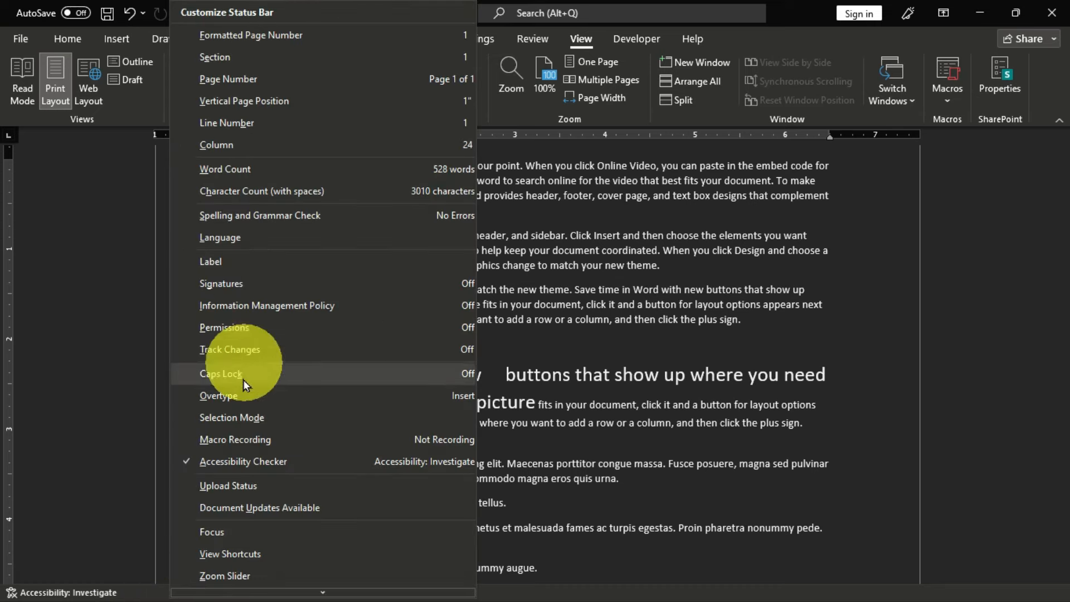
click(233, 79)
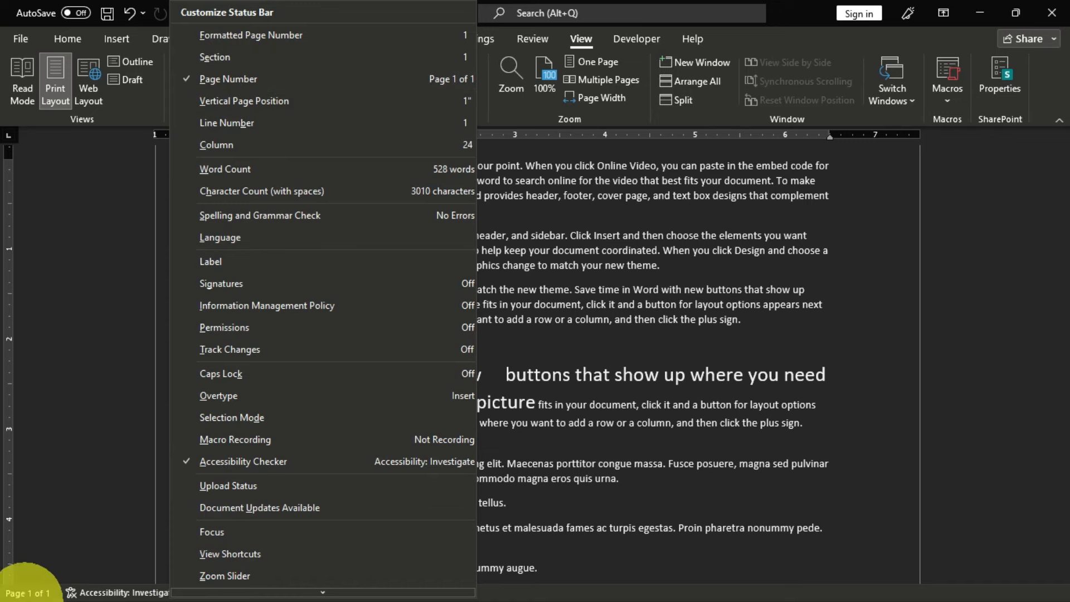
click(256, 124)
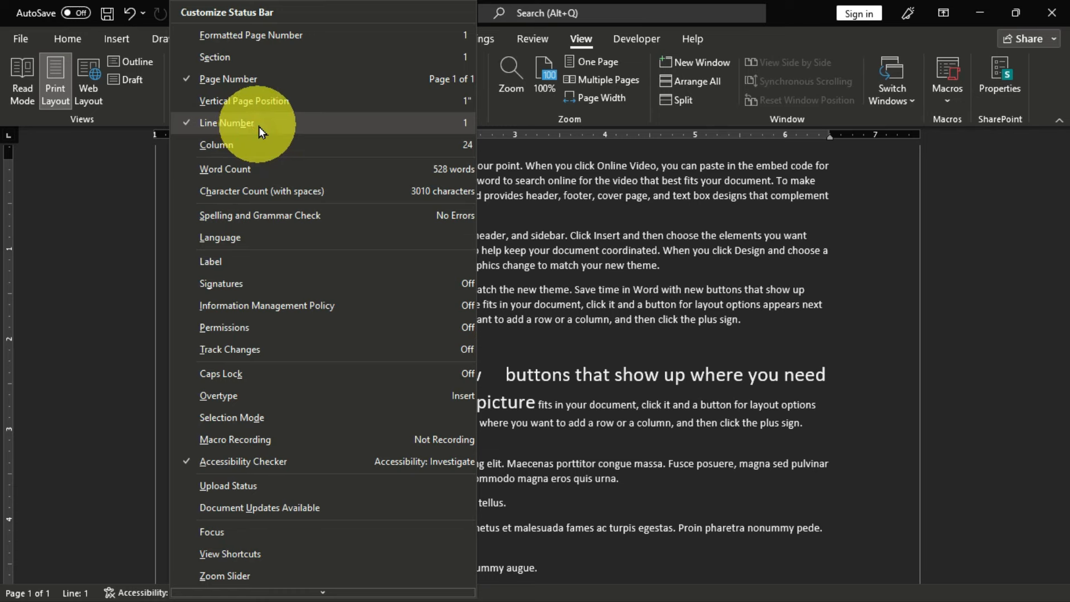
click(279, 169)
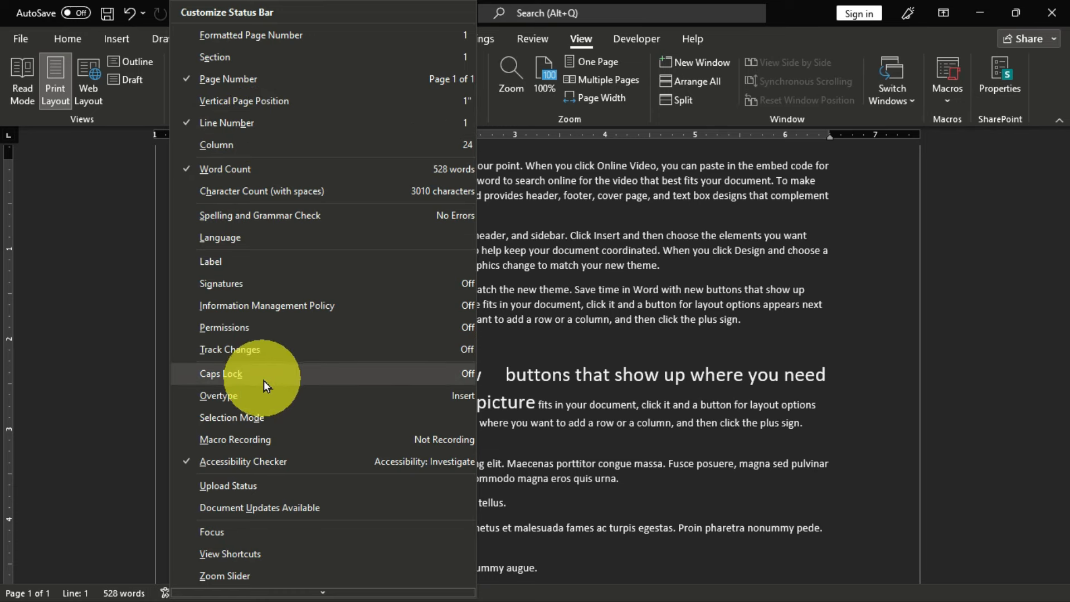
click(312, 195)
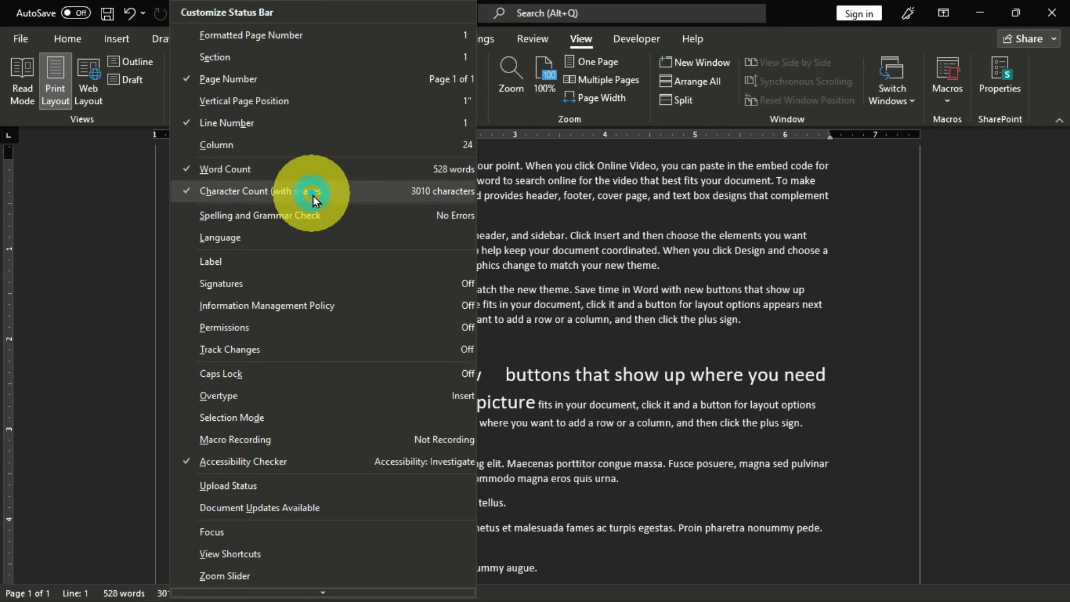
click(615, 585)
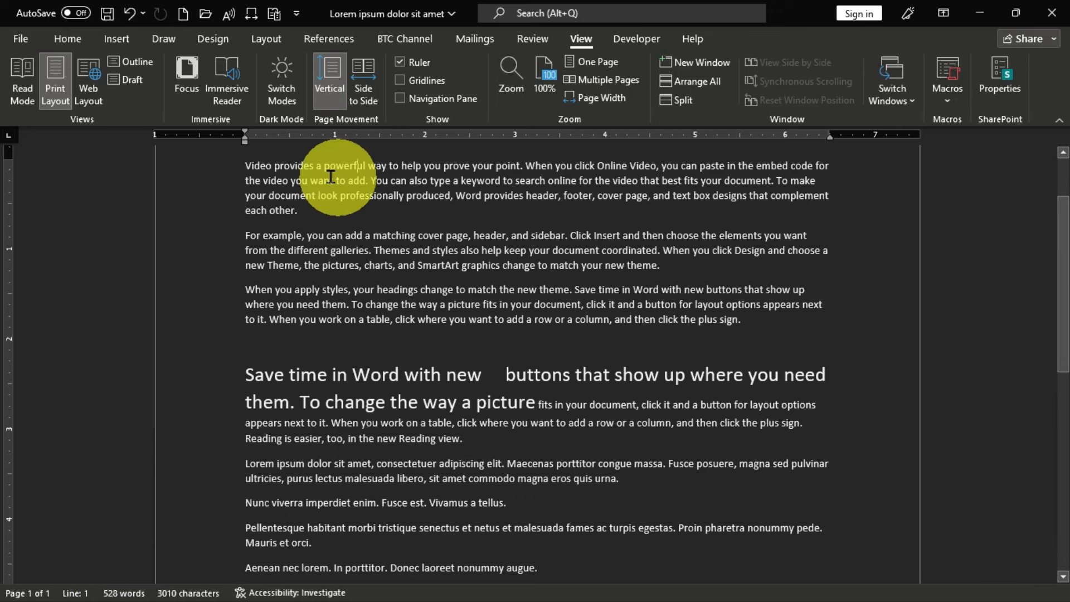
Place the cursor in the first paragraph and at the start of "Save time in Word" to check the line number.
click(358, 166)
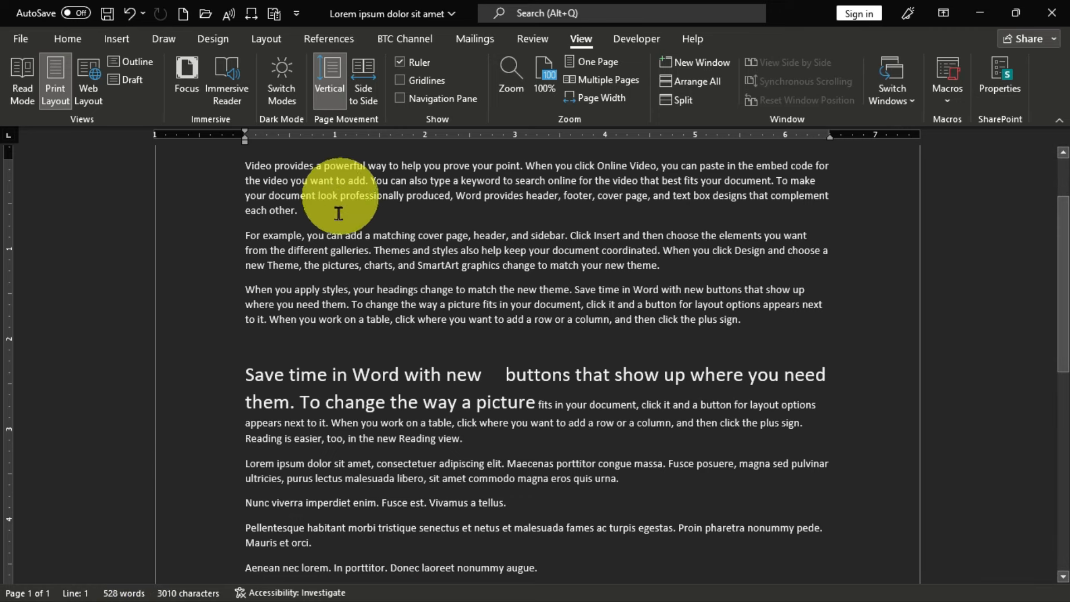
click(238, 368)
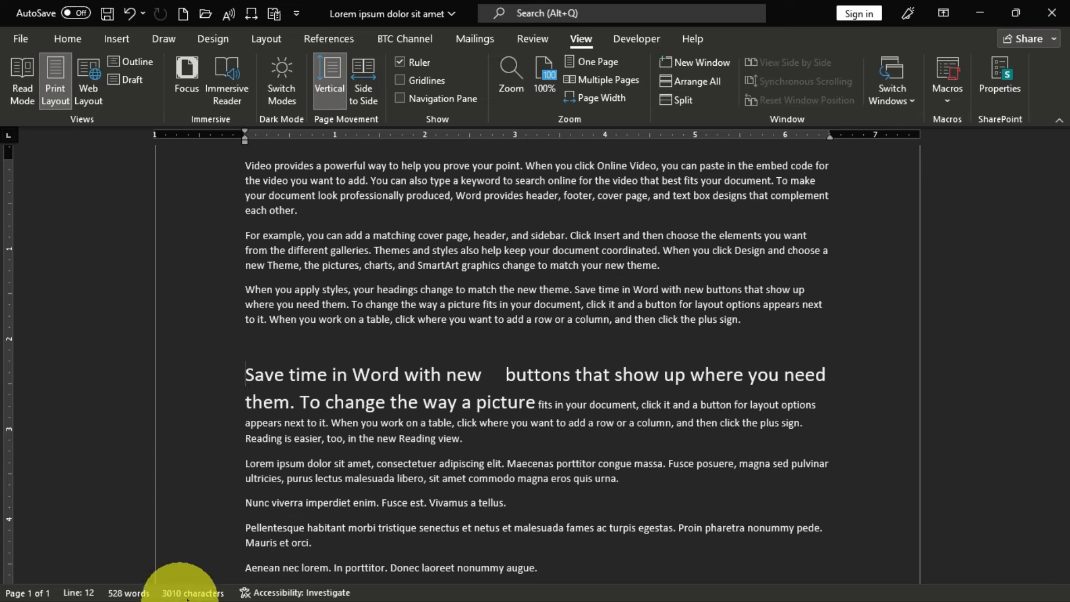
Select "Save time in Word with new" in the large text to check its word and character counts.
click(180, 597)
click(617, 221)
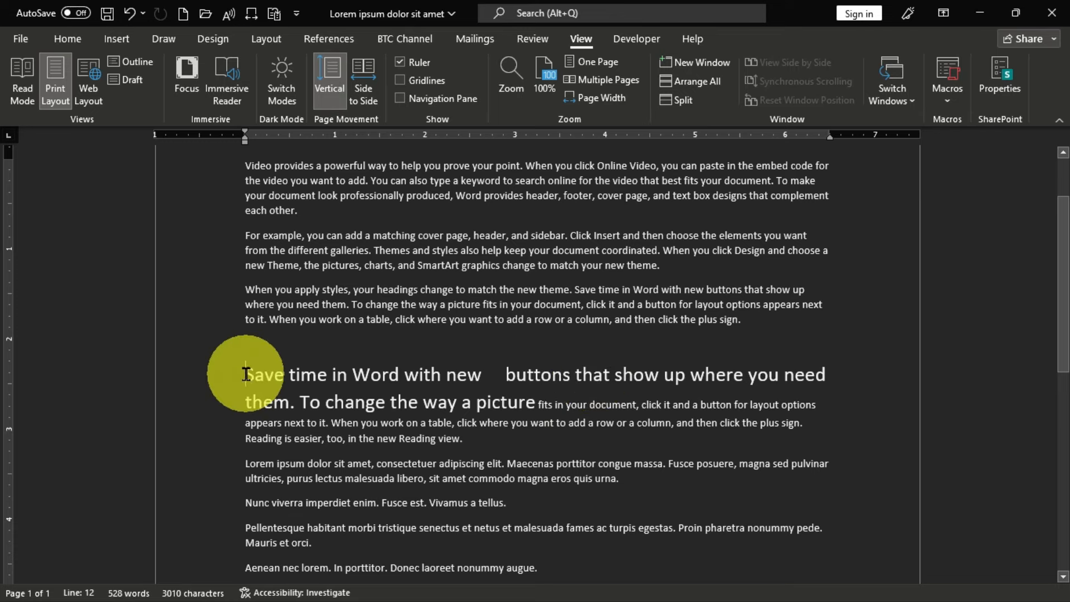
drag(246, 375, 504, 373)
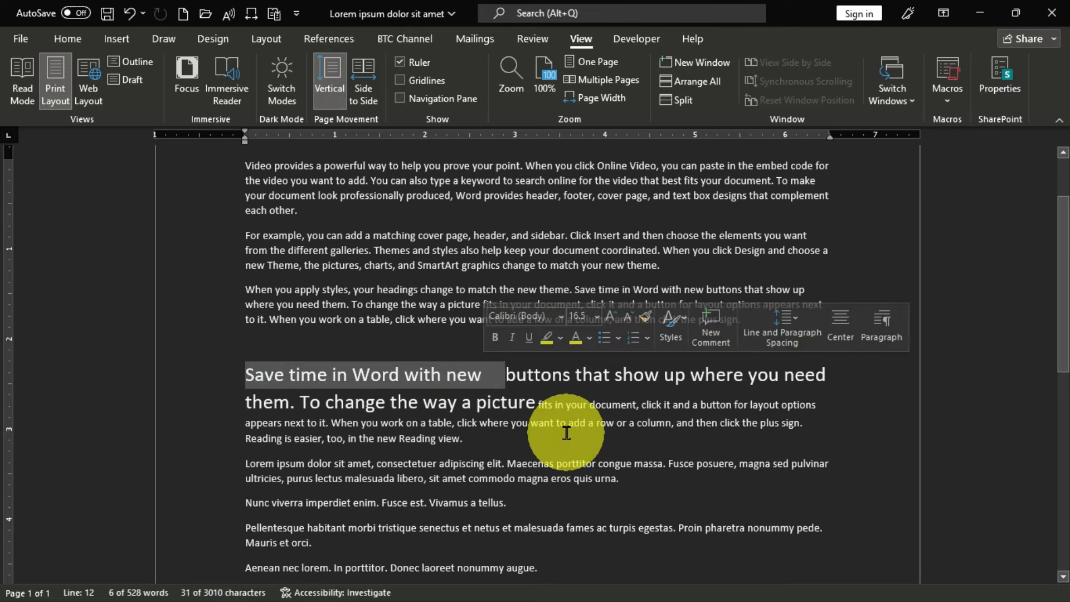
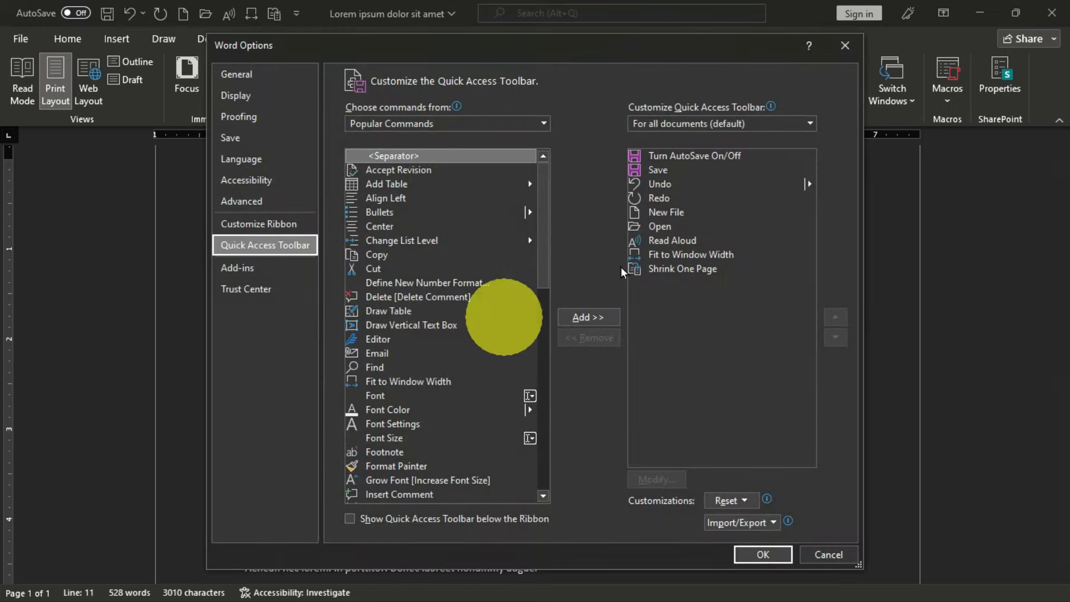
View All Commands in the Quick Access Toolbar customization options and close the options.
click(544, 123)
click(391, 171)
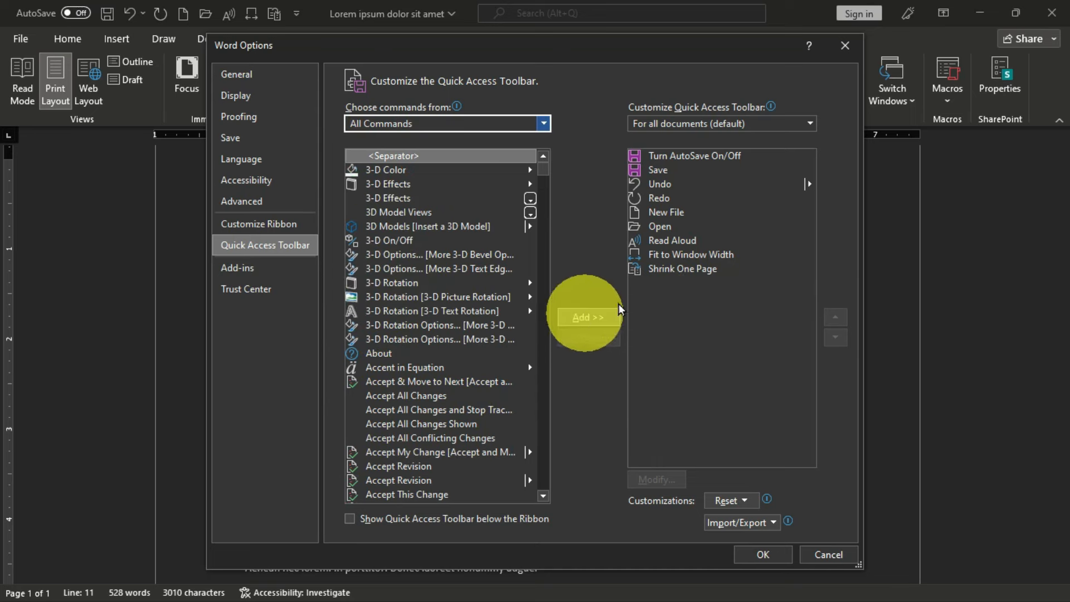
click(764, 555)
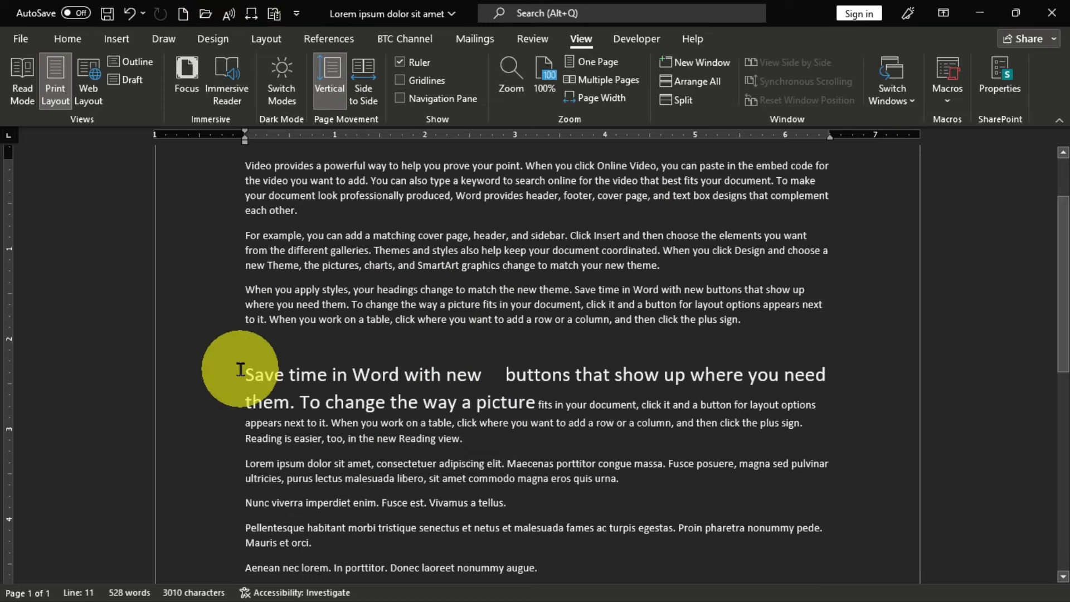
Select the first two lines of the "Save time in Word" paragraph, play them with Read Aloud, and stop playback.
drag(240, 370, 829, 406)
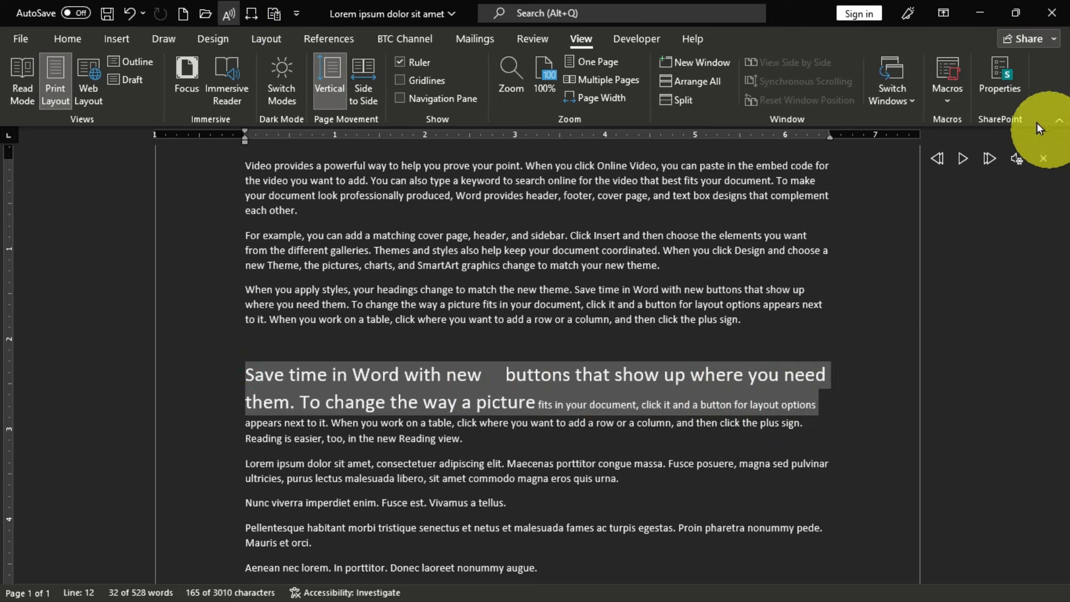
click(965, 162)
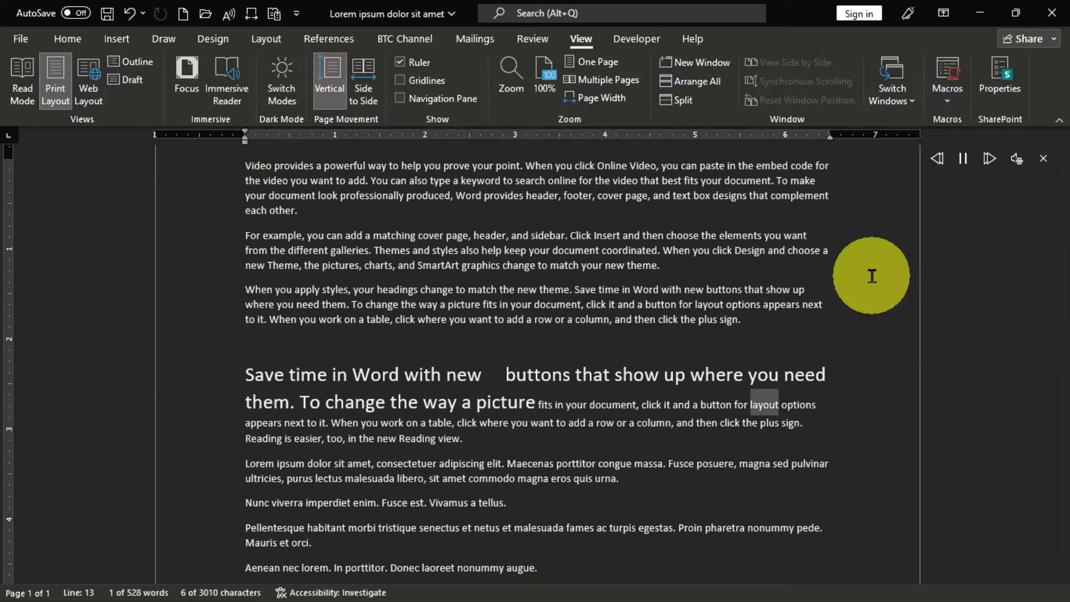
key(ctrl+space)
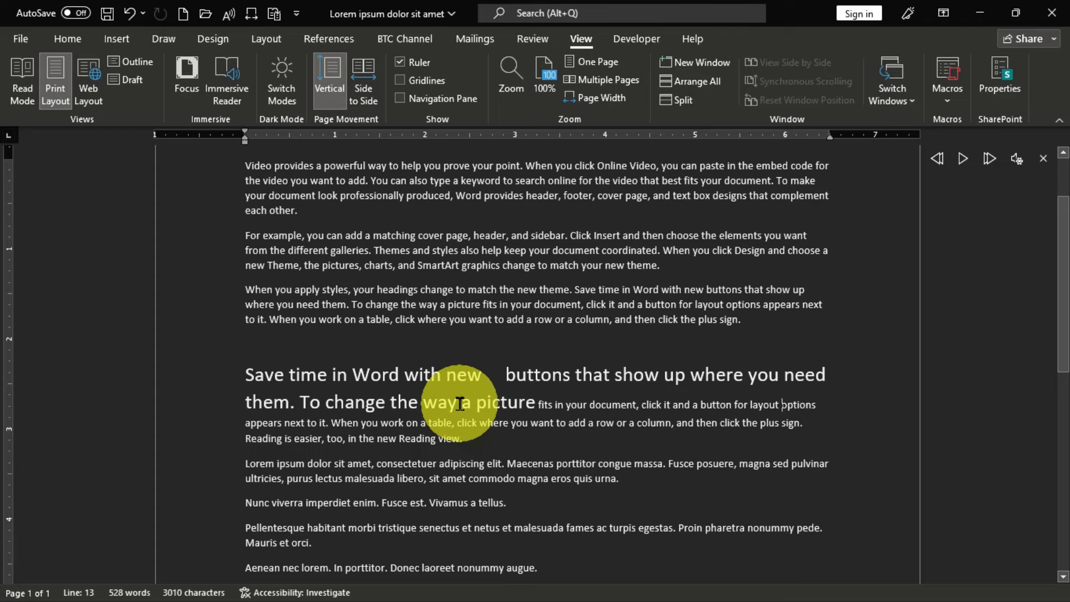
Clear the document search text and open Advanced Find.
key(ctrl+f)
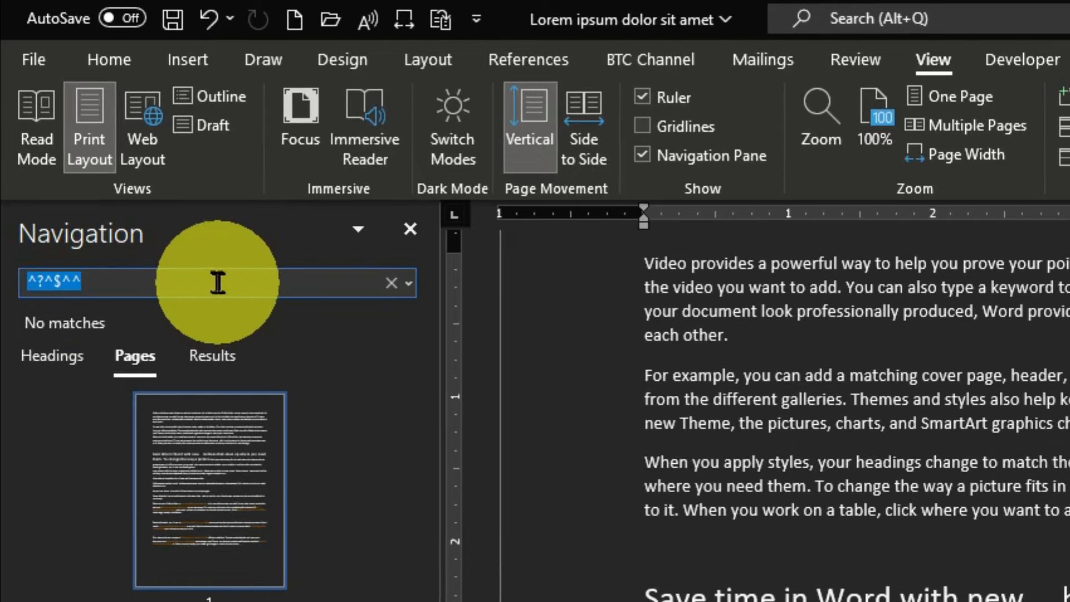
key(BackSpace)
click(409, 289)
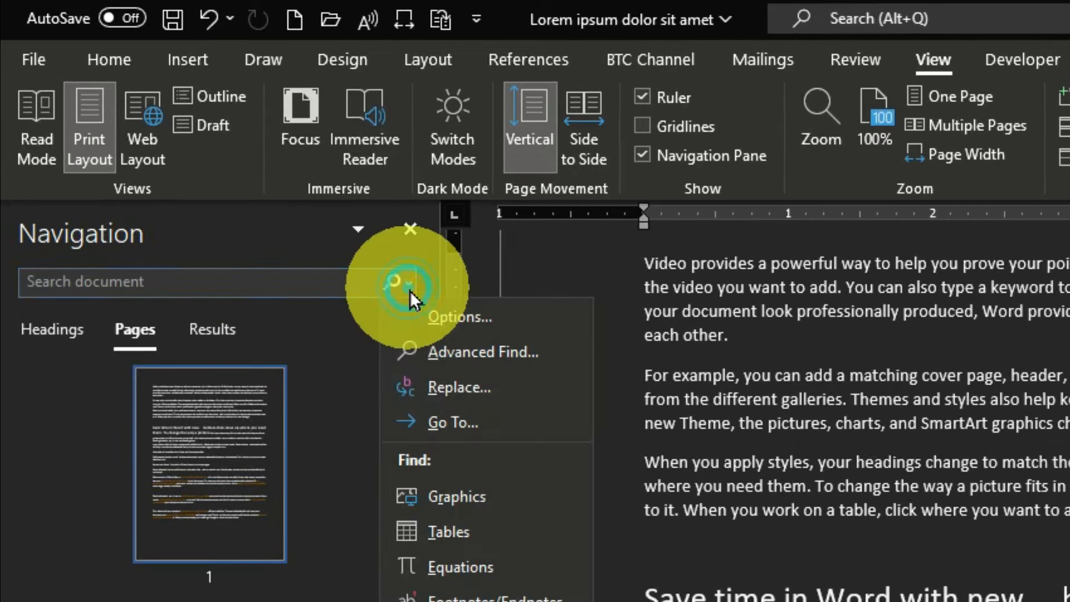
click(568, 359)
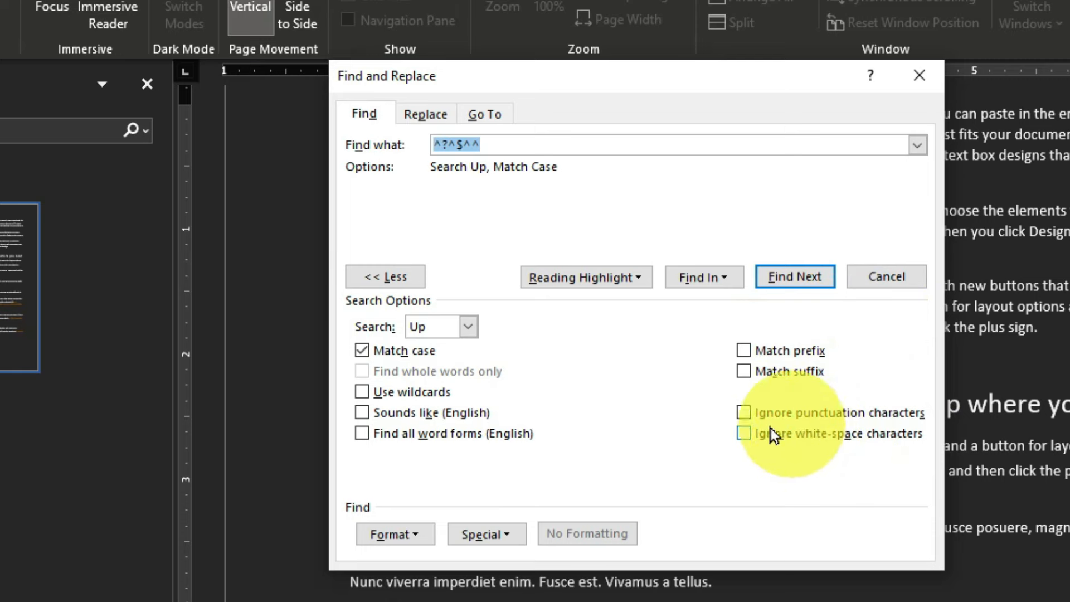
Check the available format criteria and set the special character Paragraph Mark (^p) as the search term.
click(420, 539)
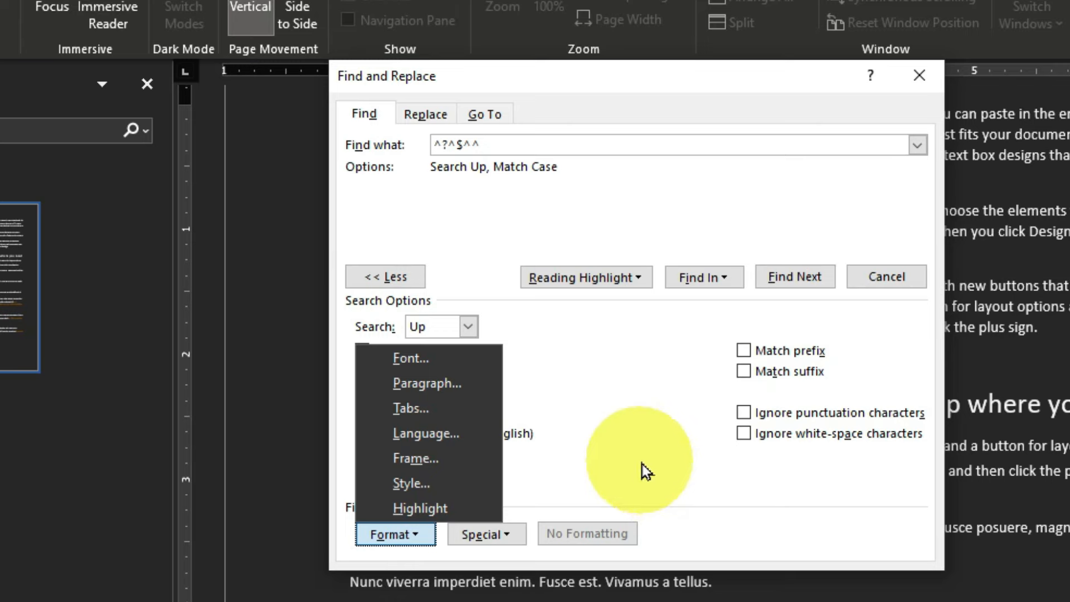
click(516, 543)
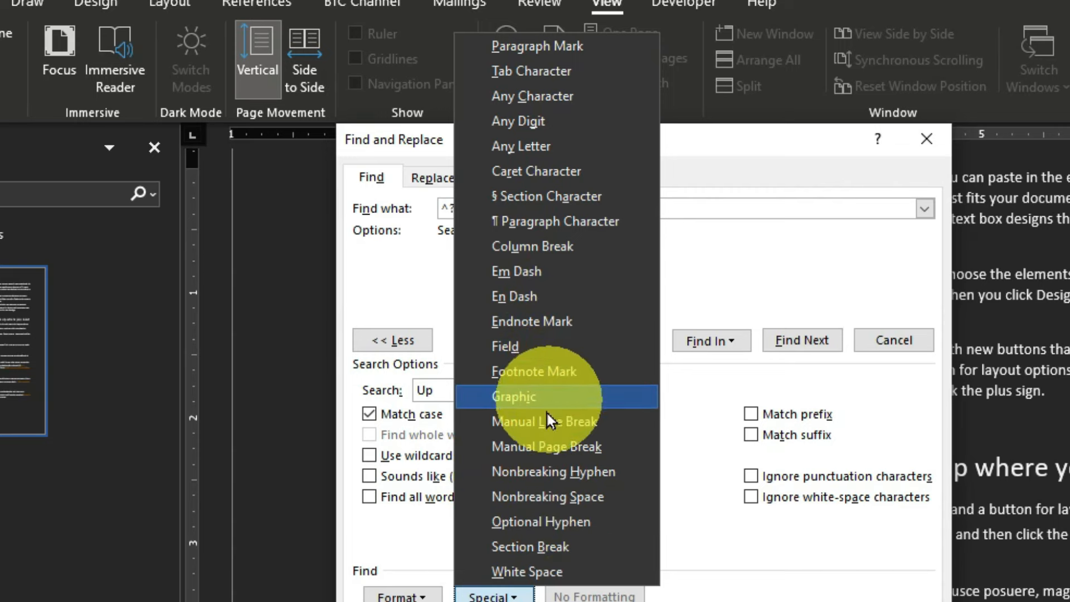
click(585, 49)
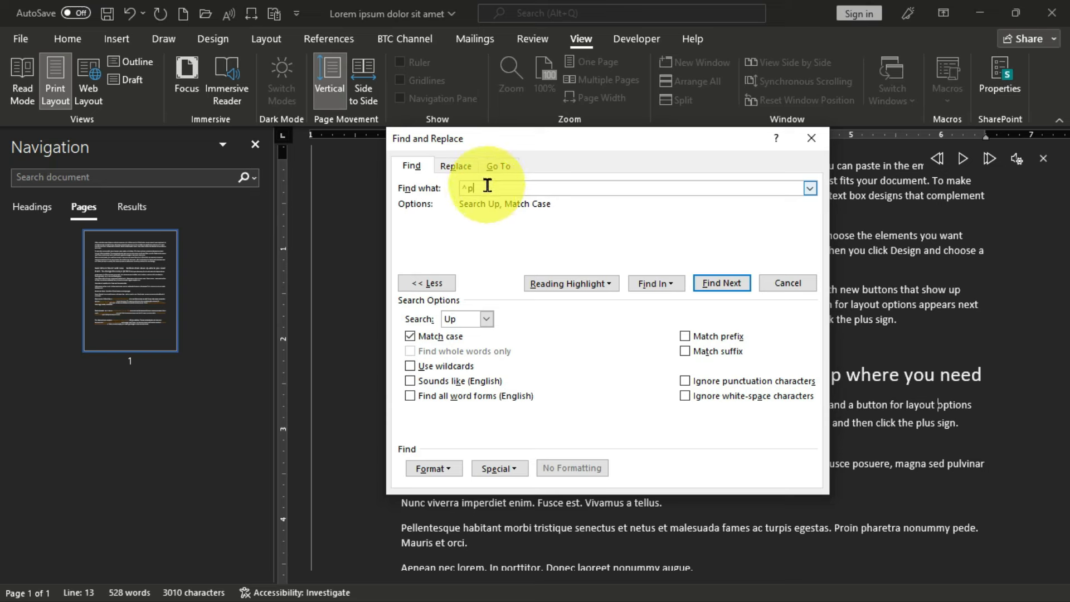
Find the paragraph marks one after another upward to the document's beginning, without continuing the search from the end.
drag(625, 146, 378, 224)
click(473, 360)
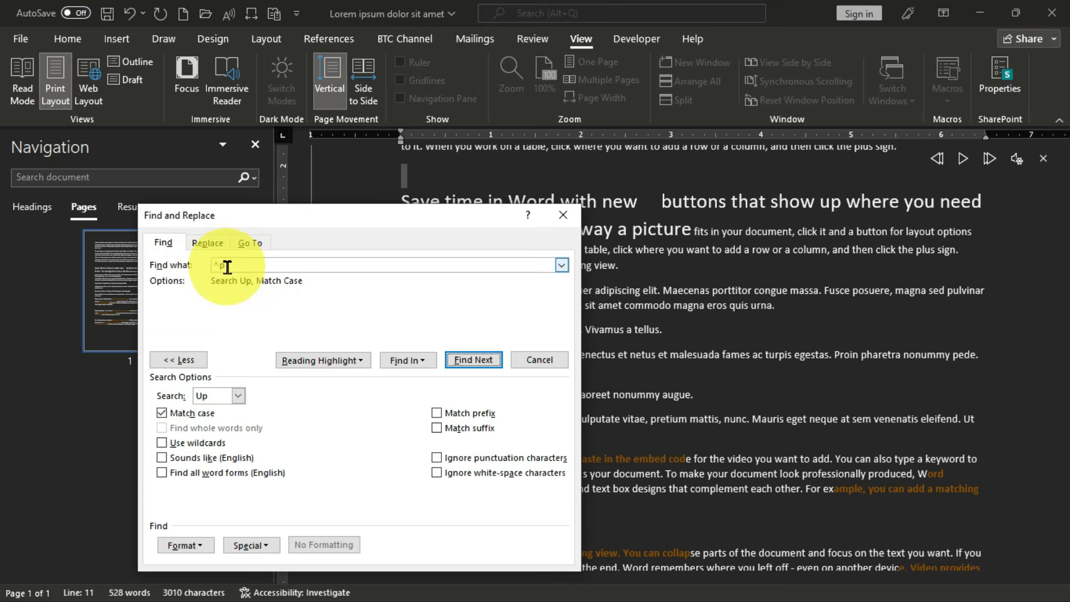
click(469, 363)
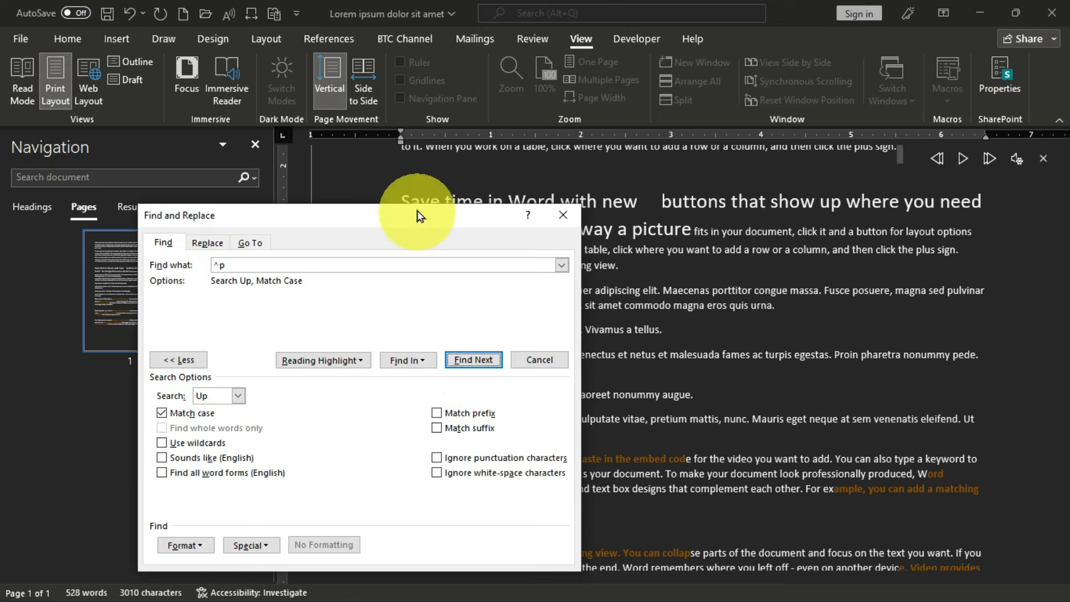
drag(417, 210, 866, 240)
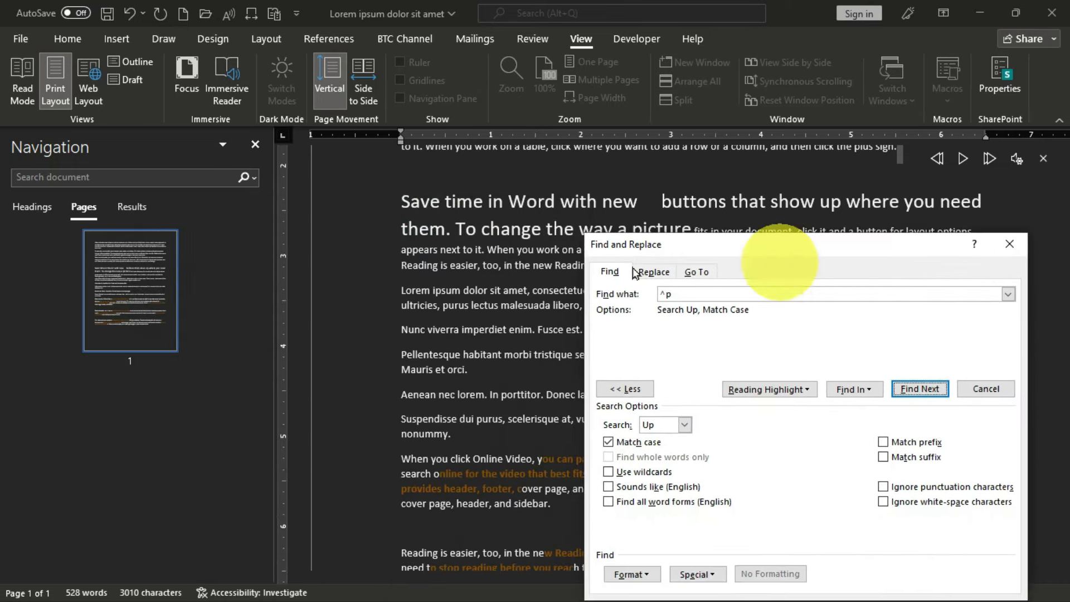
scroll(480, 371, down, 3)
scroll(481, 371, down, 2)
drag(736, 245, 250, 211)
click(450, 363)
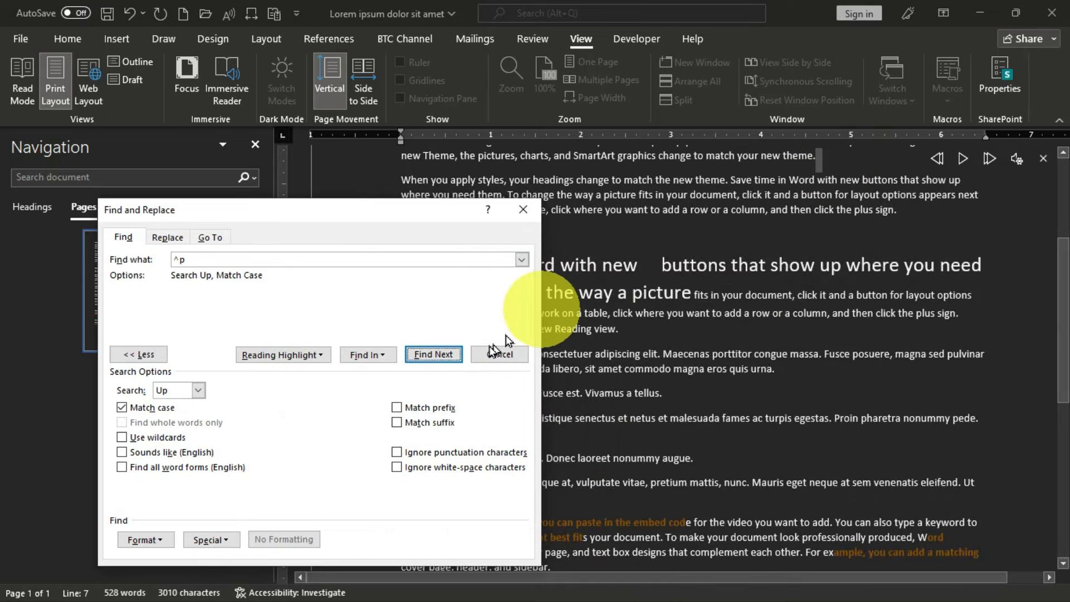
click(435, 344)
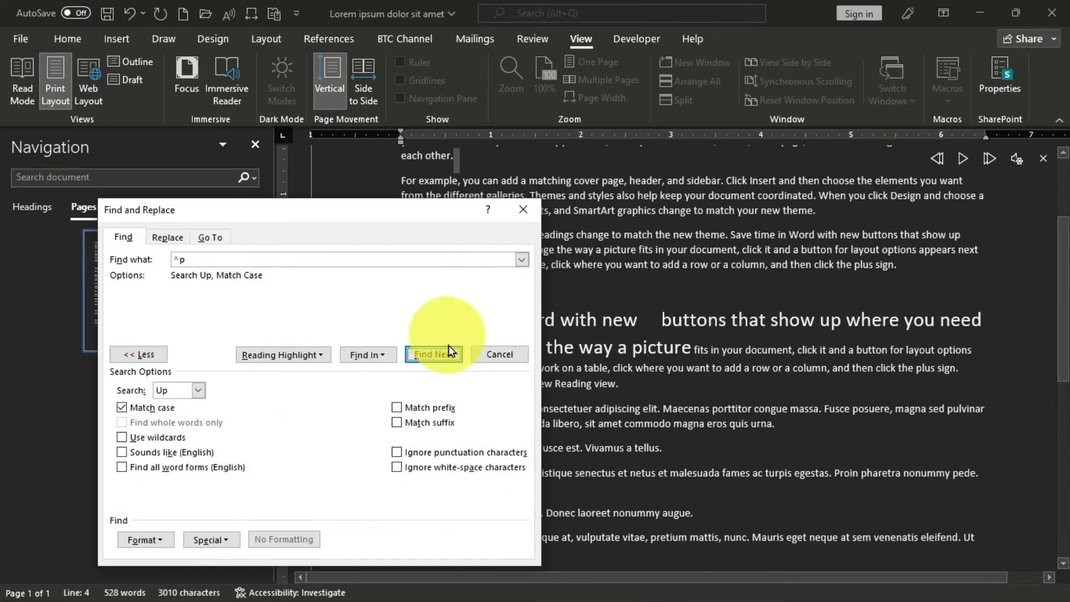
click(434, 355)
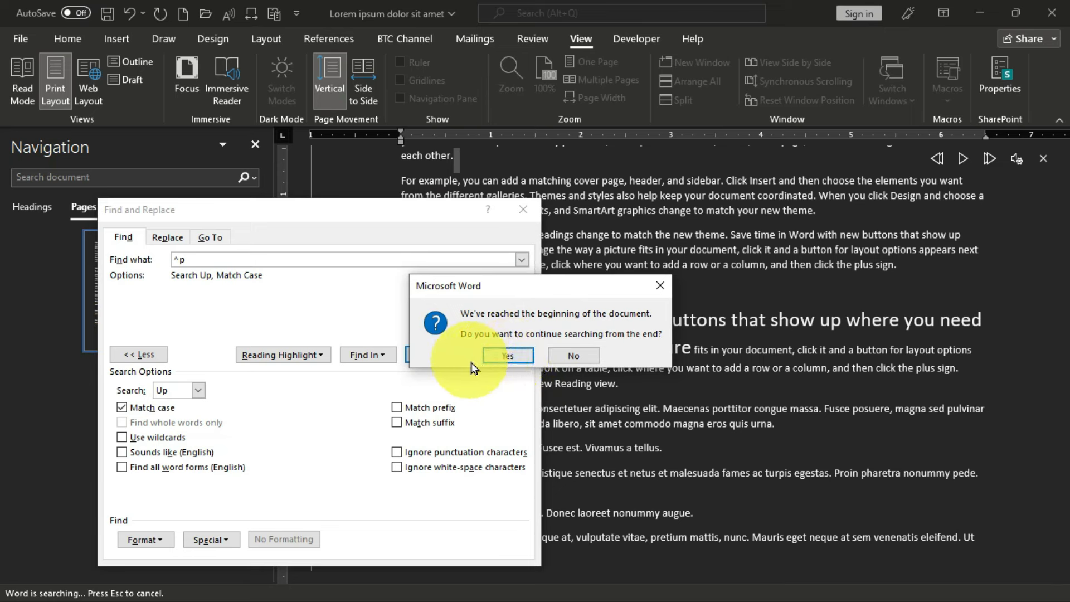
click(660, 285)
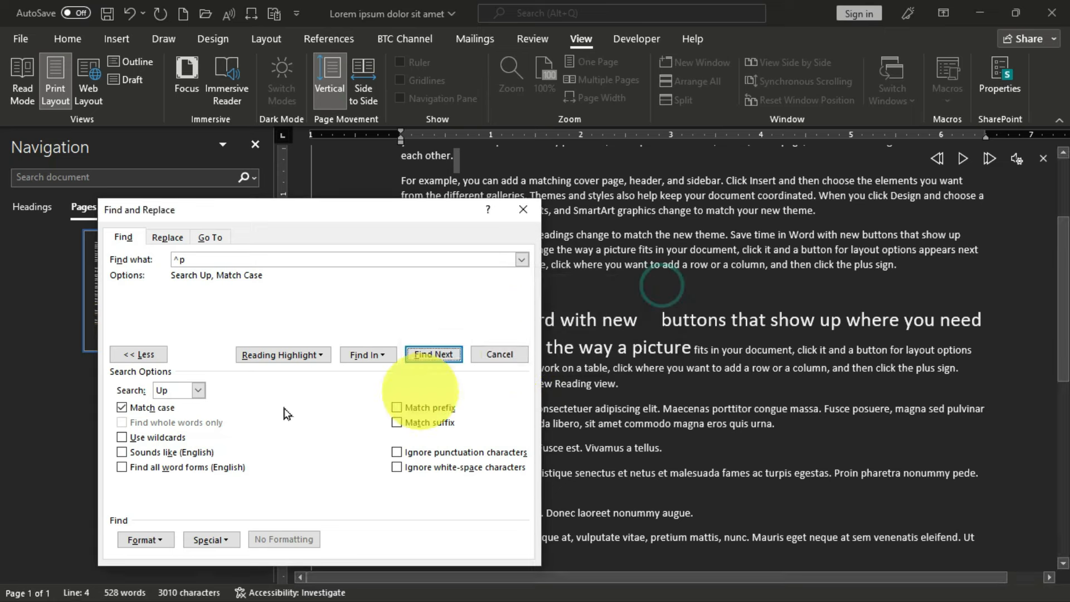
Set the search direction to All, find successive paragraph marks through the document, and close Find and Replace.
click(199, 393)
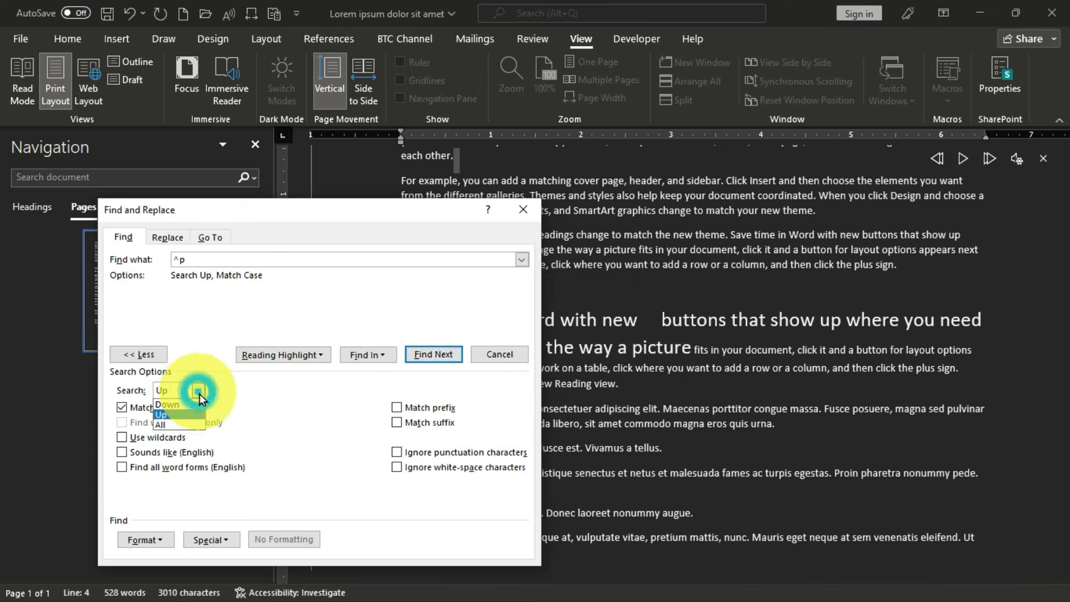
click(161, 425)
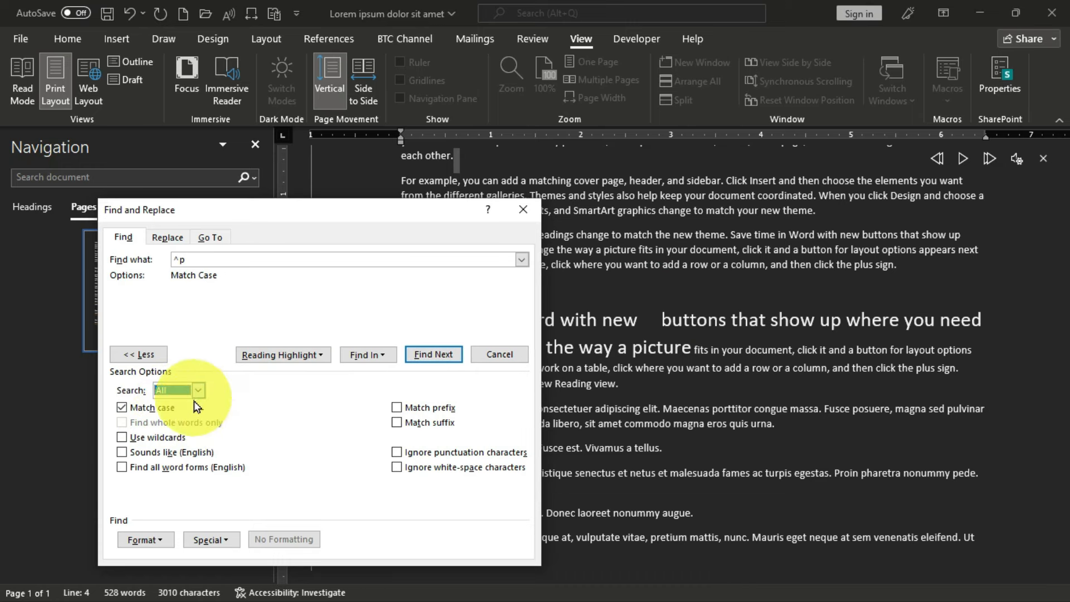
click(433, 356)
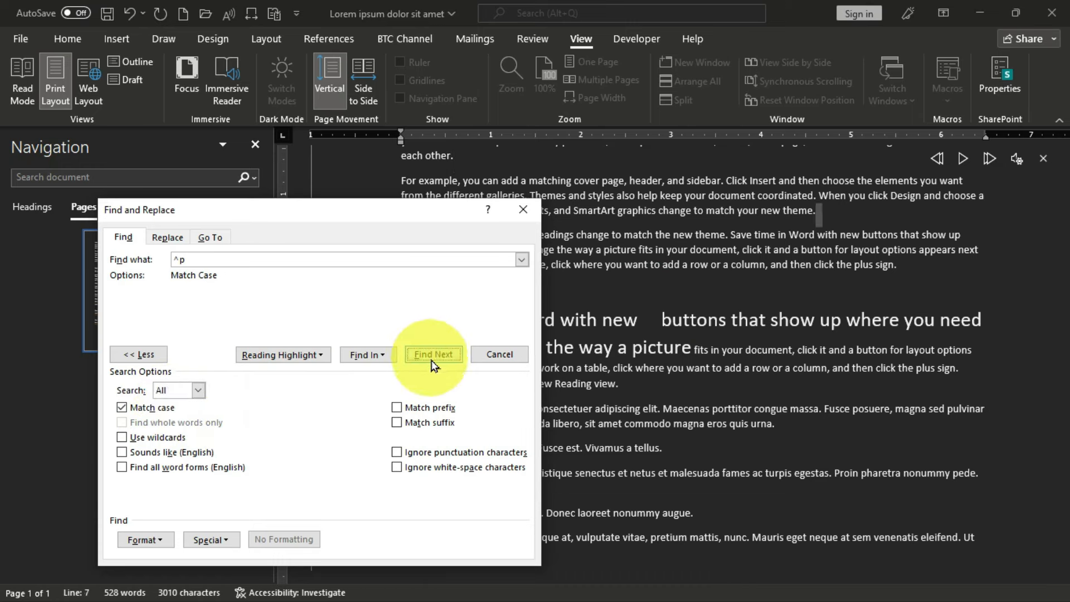
click(431, 358)
click(432, 360)
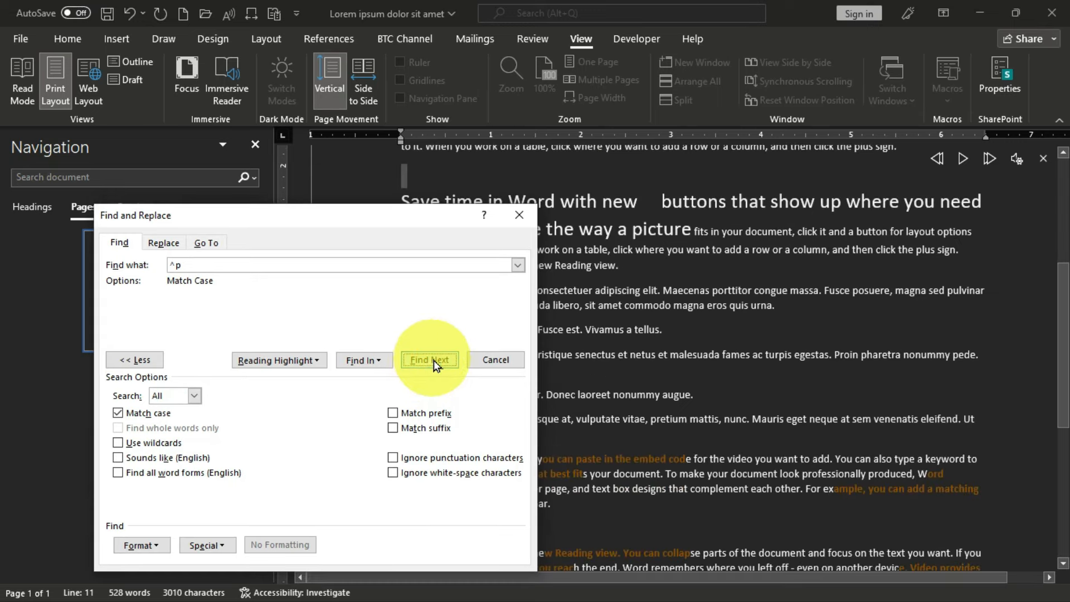
click(433, 360)
click(435, 362)
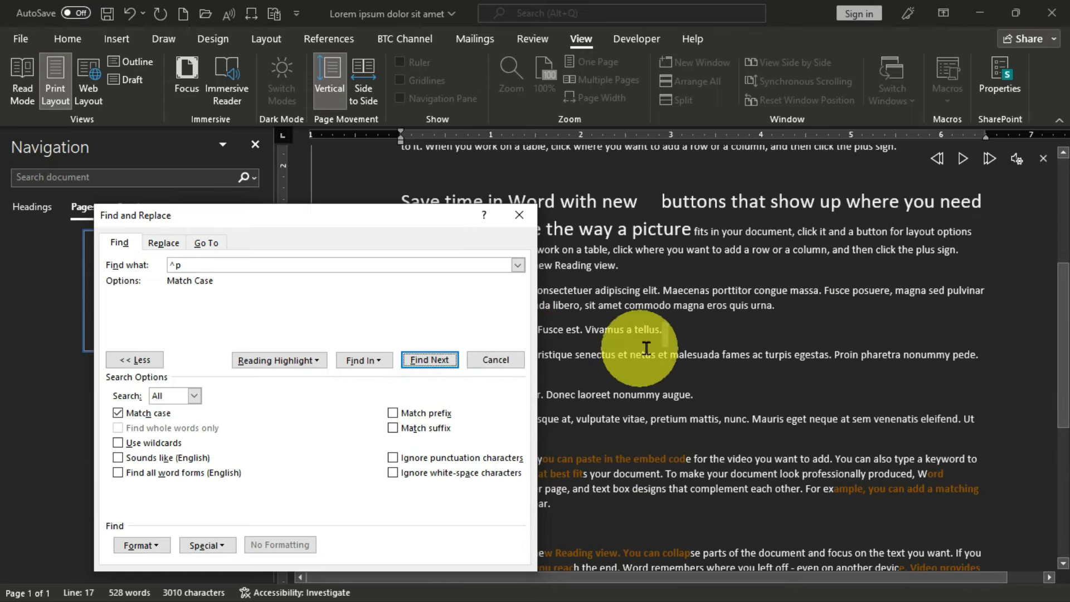
click(430, 361)
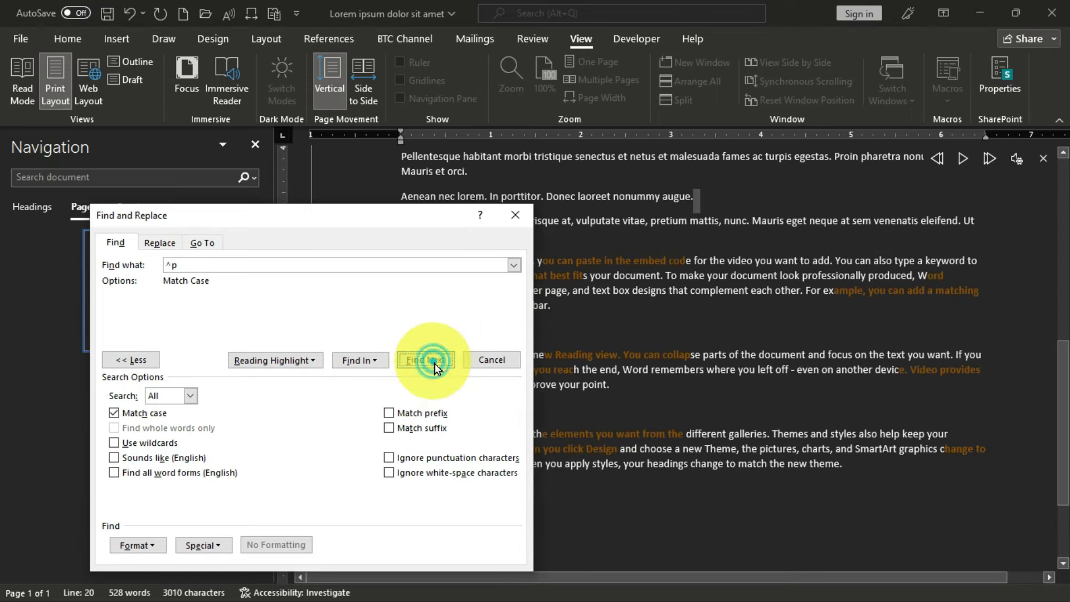
click(434, 362)
click(434, 361)
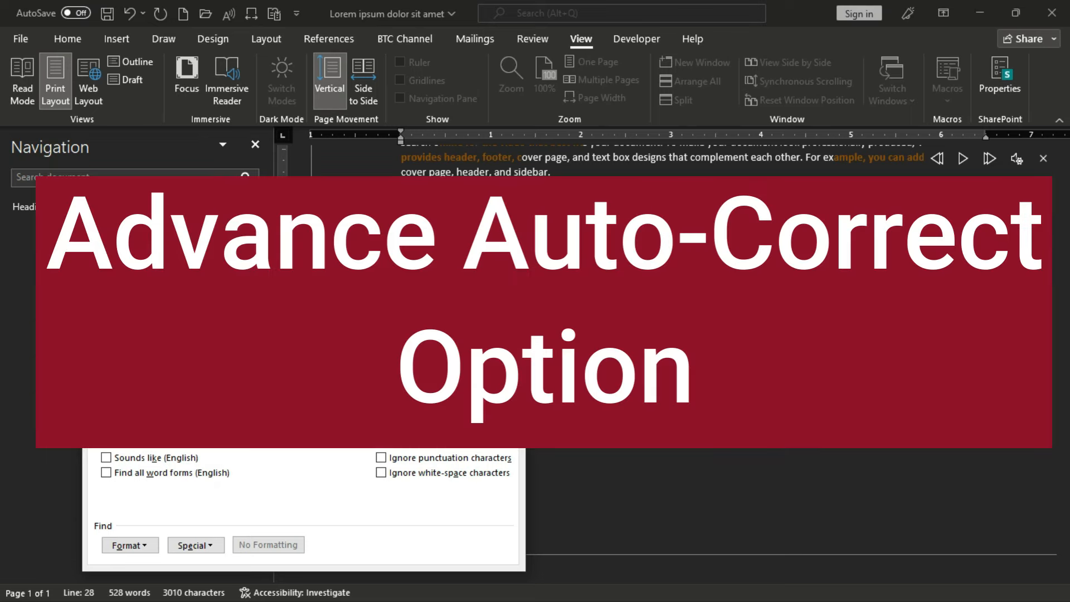
click(511, 188)
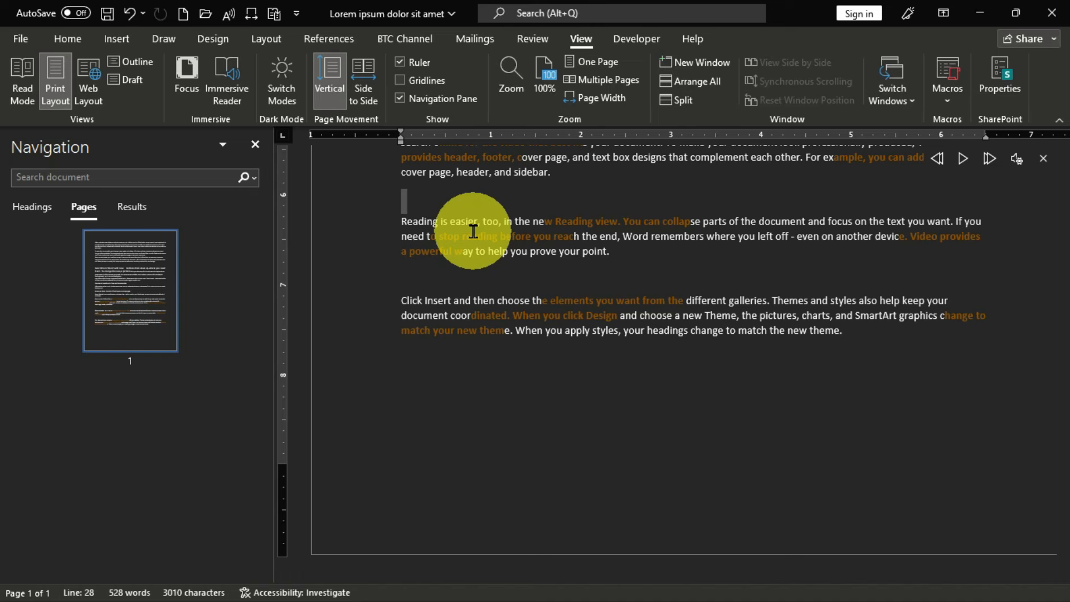
Add below the last paragraph: "Banahene Tutorial Collections is the best channel to have your computer skills and techniques for your computing activities.".
click(699, 420)
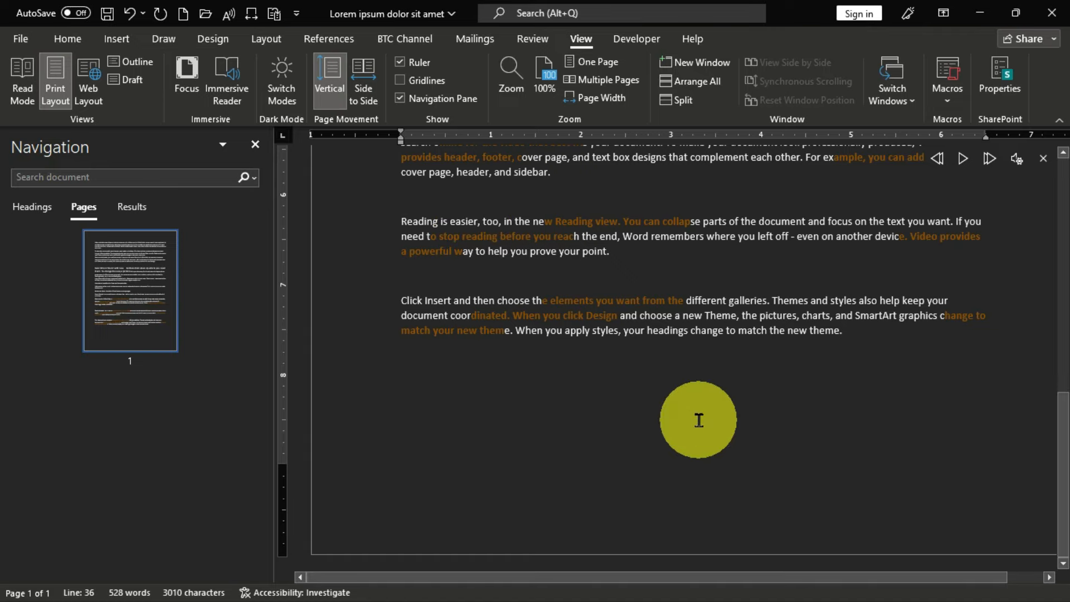
text(Banahene Tutorial Colle)
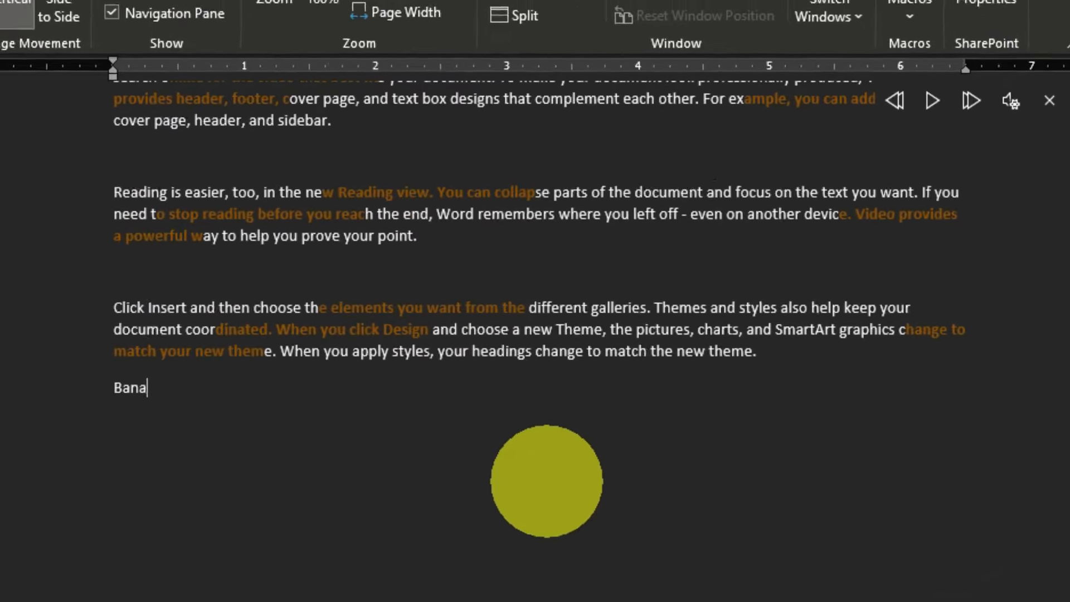
text(ctions is the b)
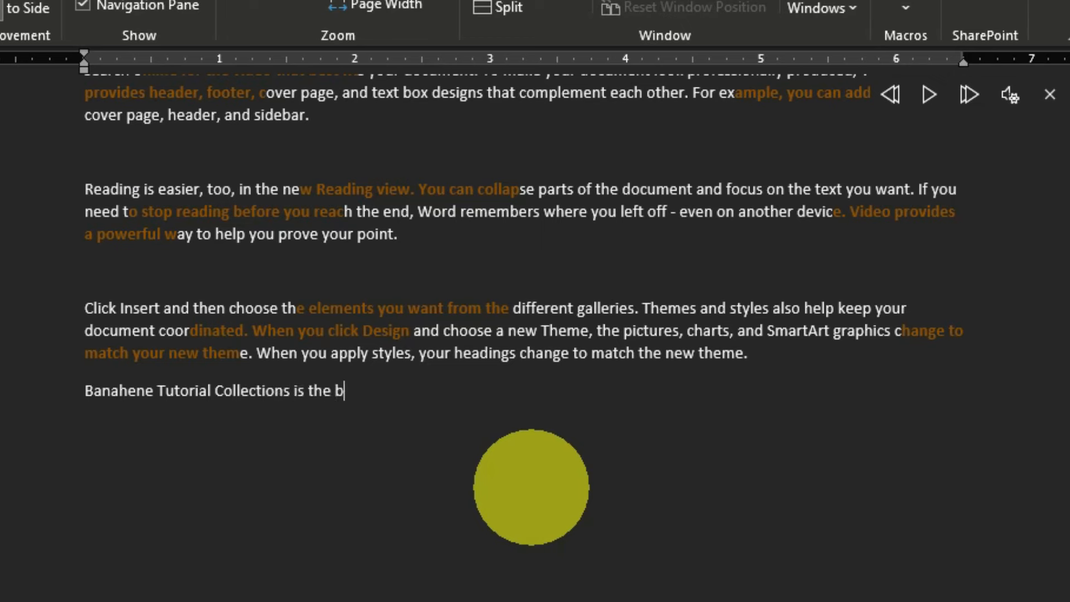
text(est channel to have your computer skills a)
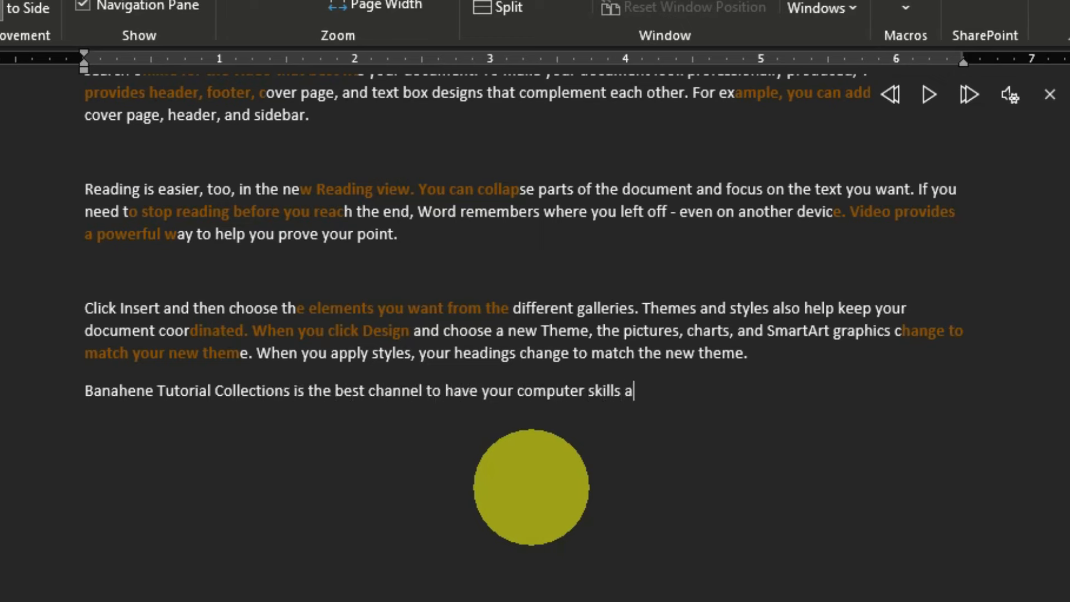
text(nd techniques for your computing activities)
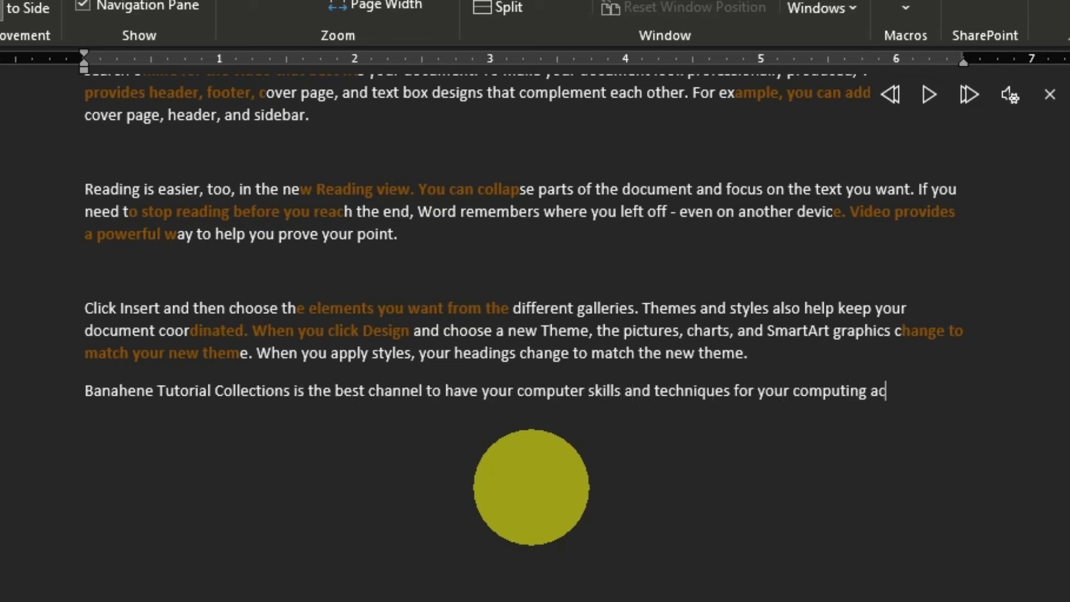
text(.)
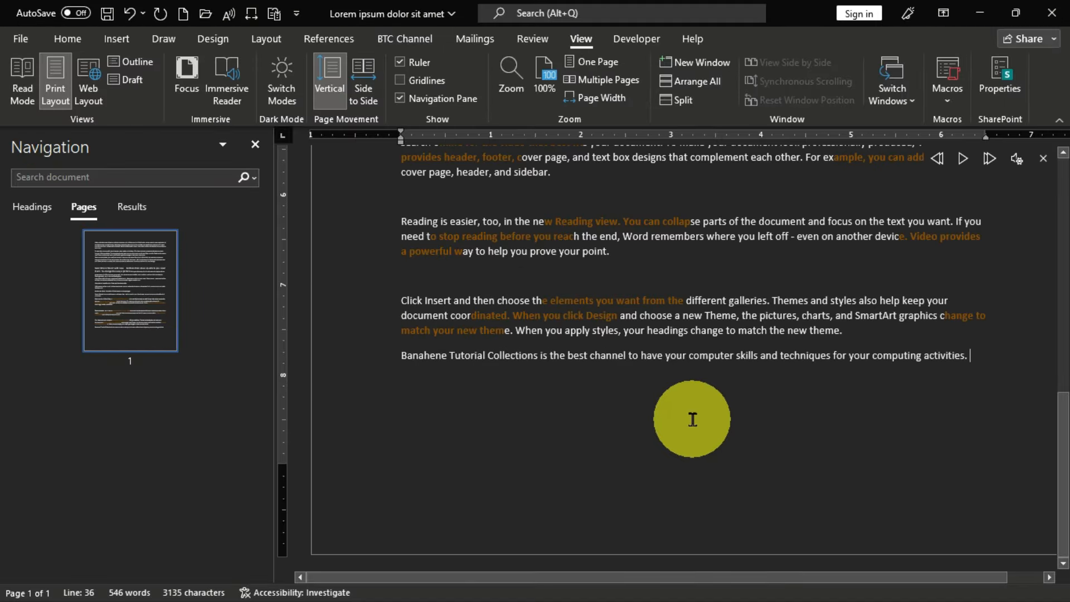
Format the "Banahene Tutorial Collections" sentence at the document's end as bold Times New Roman, size 12.
click(370, 359)
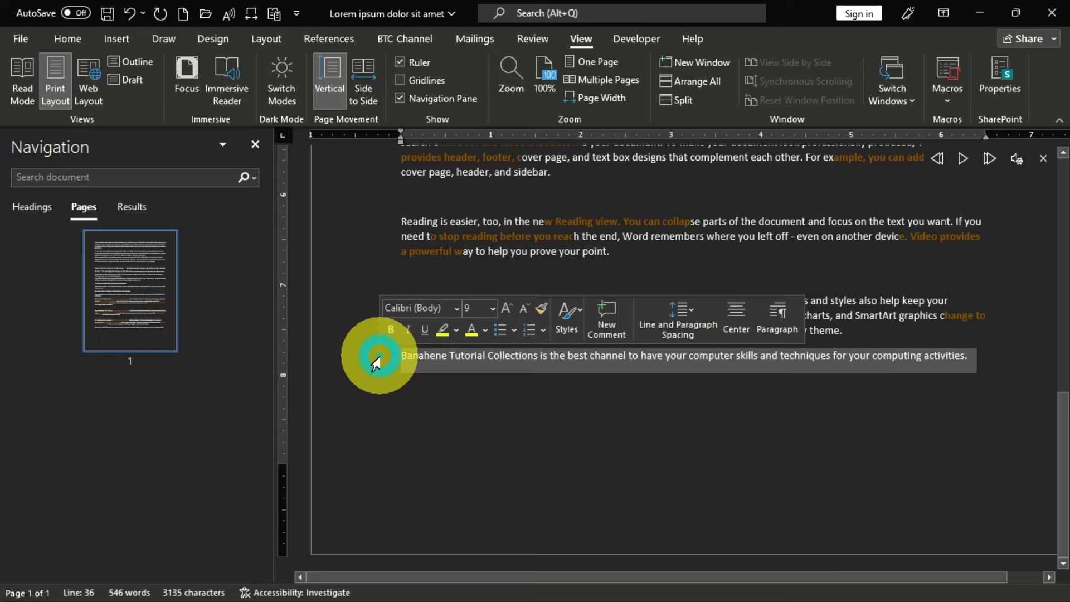
click(68, 38)
click(144, 93)
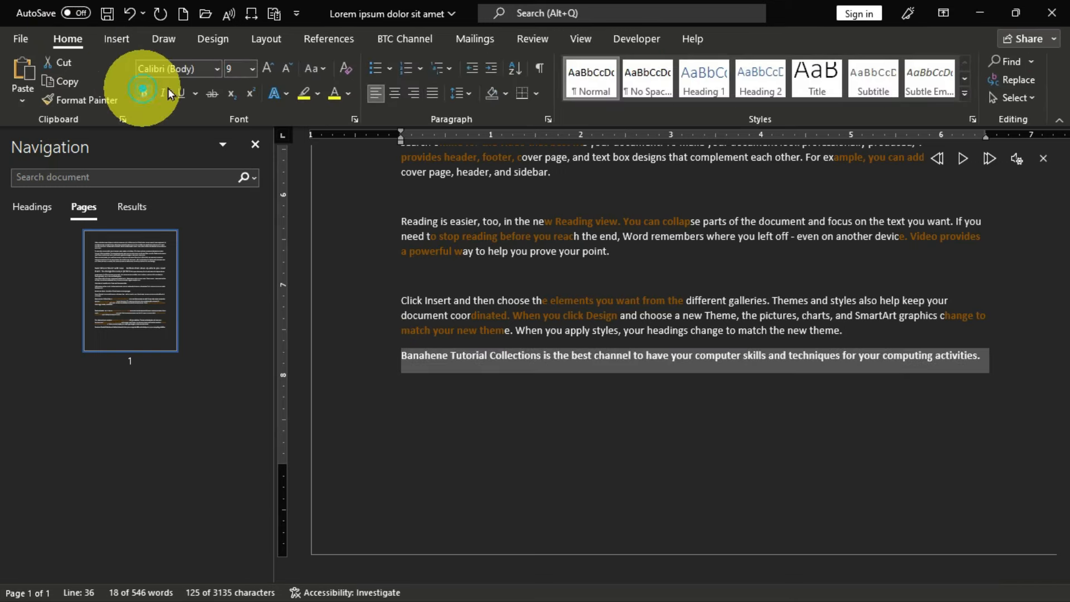
click(216, 69)
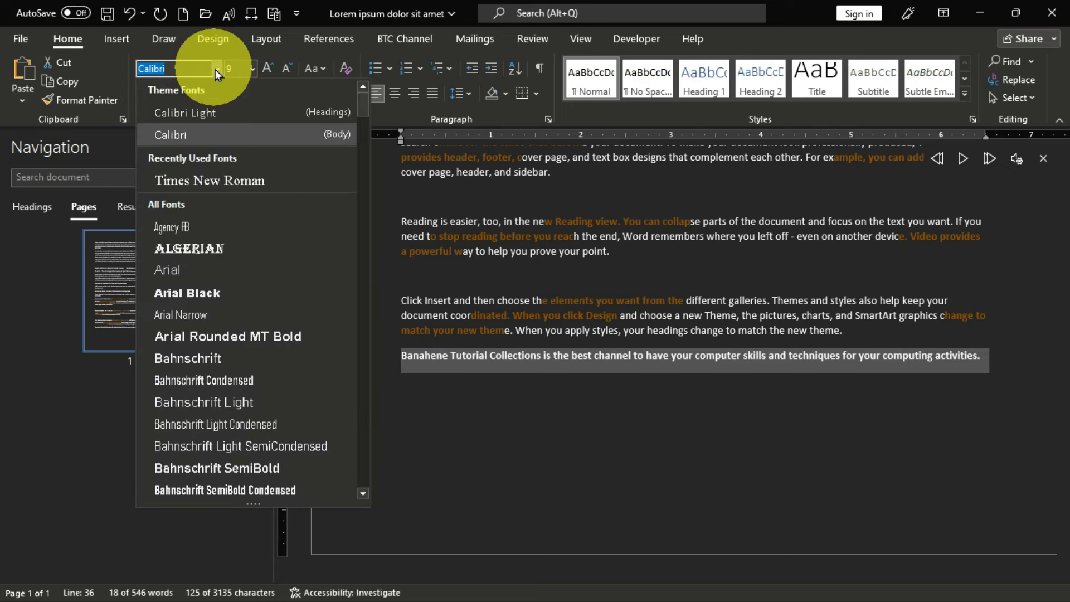
click(226, 181)
click(603, 416)
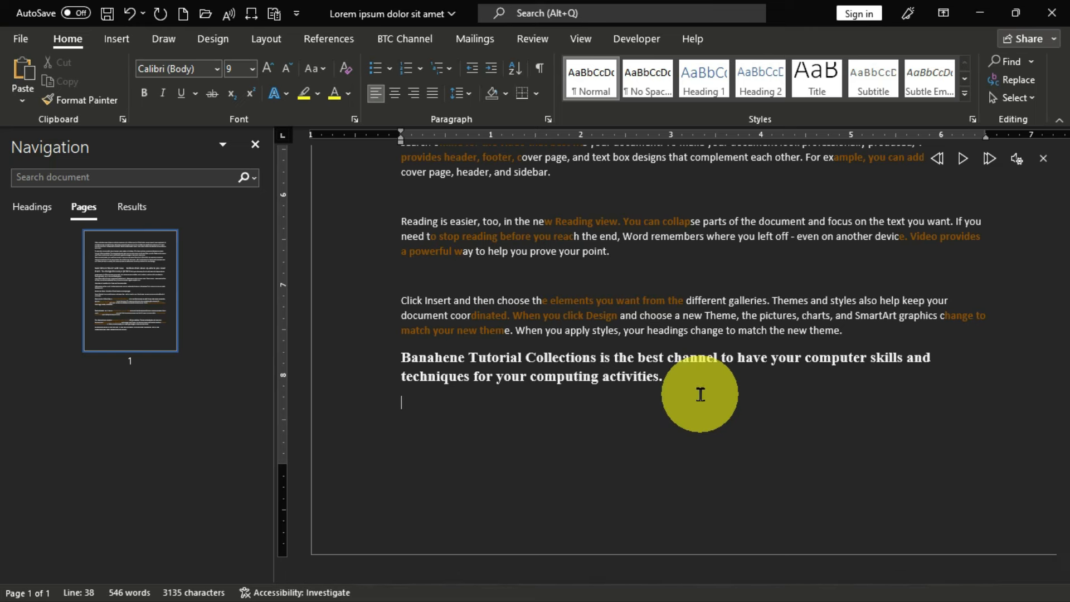
Copy the whole formatted "Banahene Tutorial Collections" paragraph, keeping it selected.
drag(387, 357, 403, 389)
right_click(444, 382)
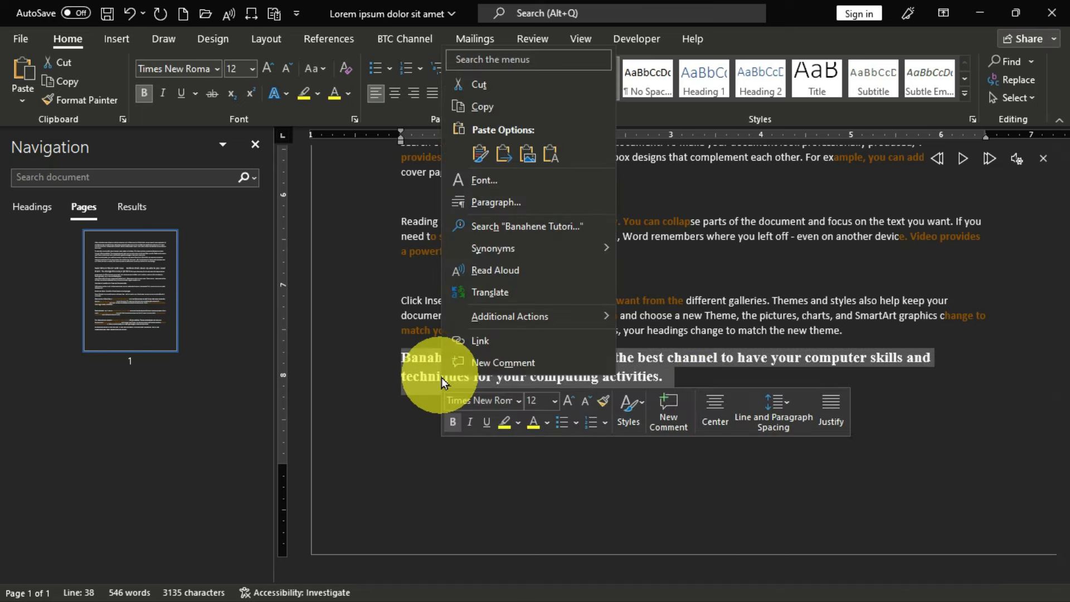
click(510, 108)
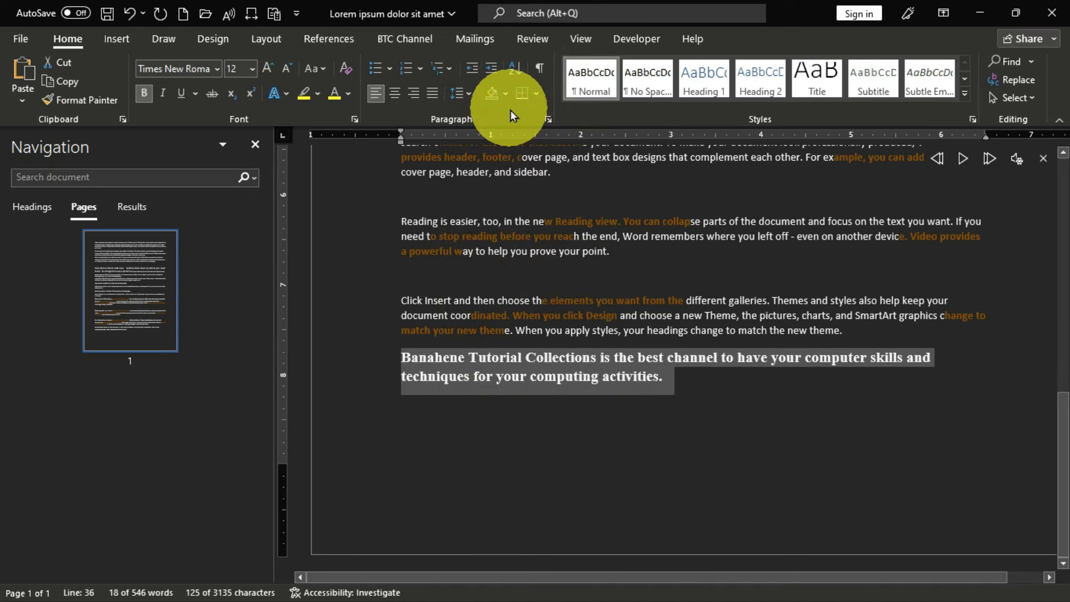
Create an AutoCorrect entry that replaces BTC with the selected sentence as formatted text, and close the proofing options.
click(22, 44)
click(55, 577)
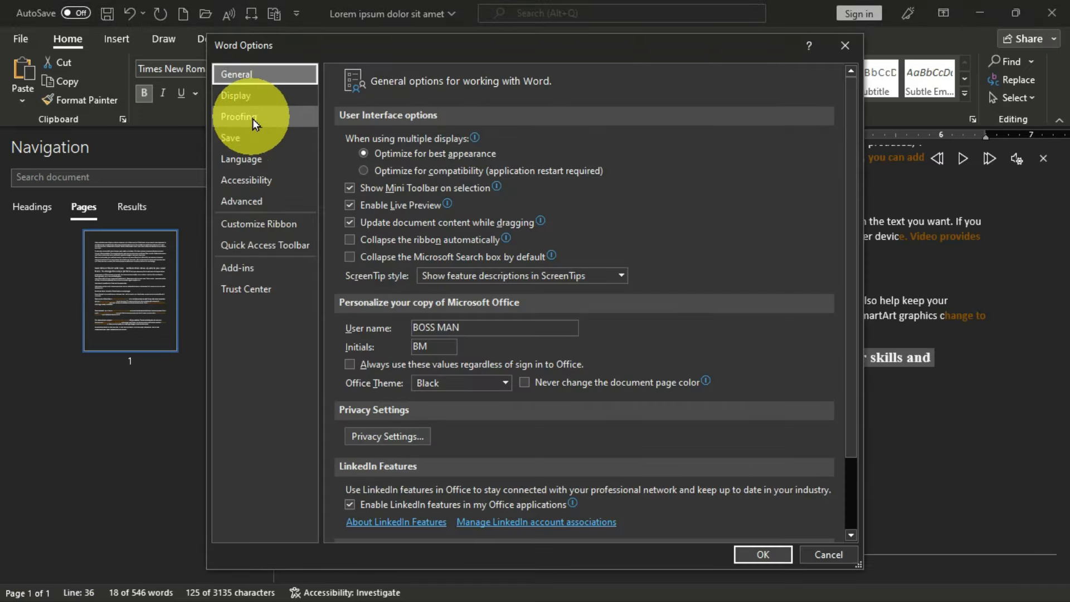
click(254, 121)
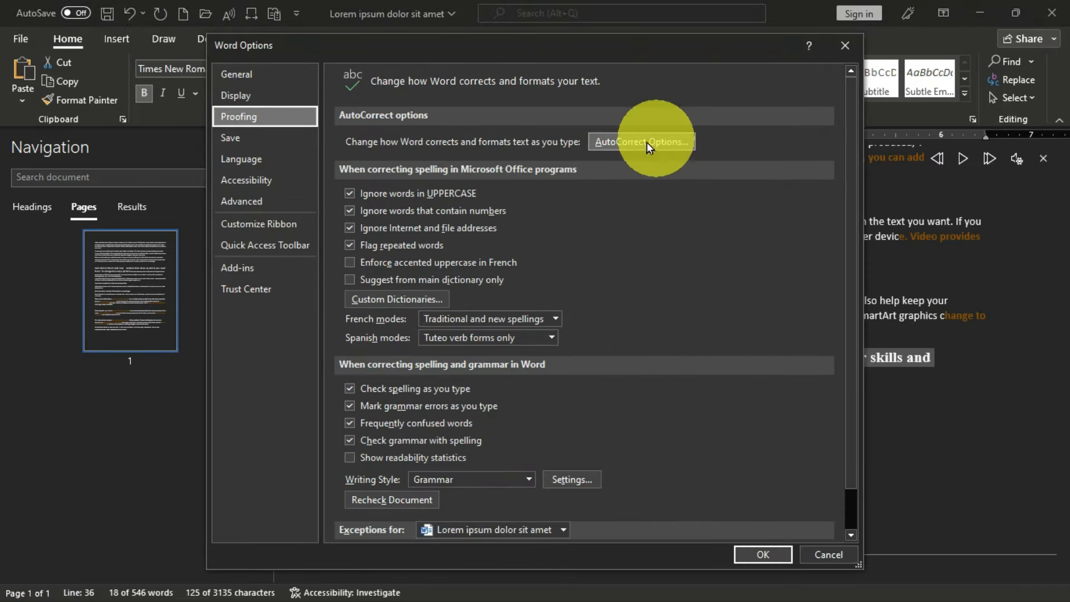
click(663, 146)
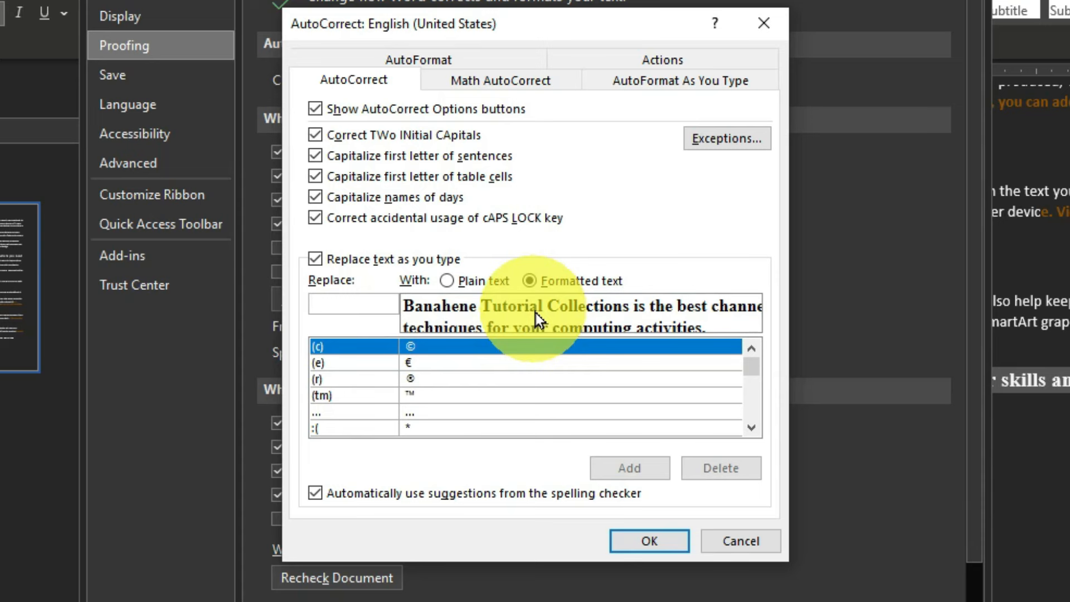
text(BTC)
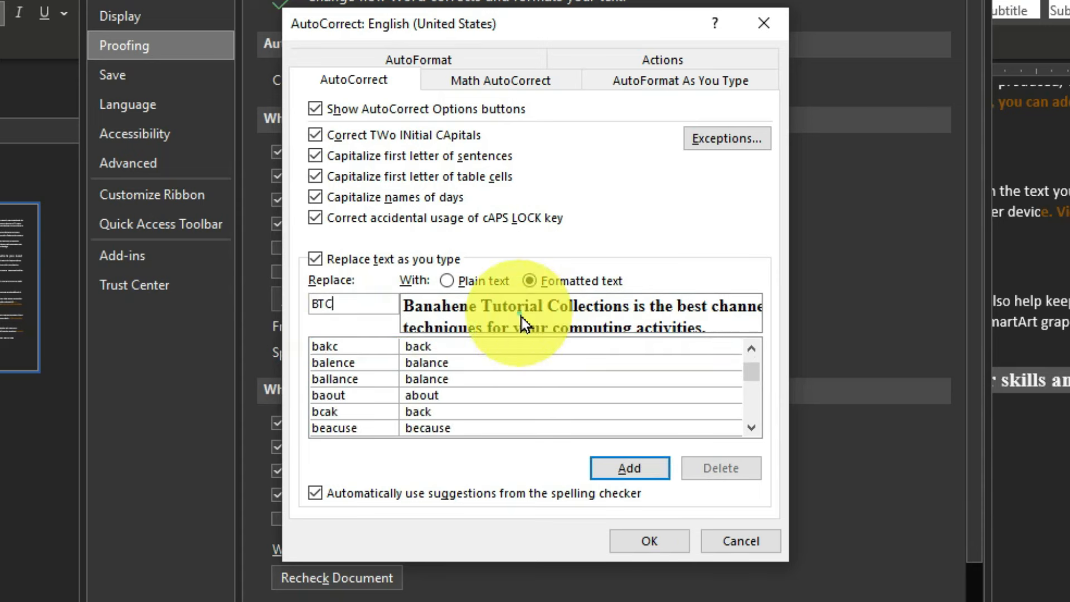
click(627, 472)
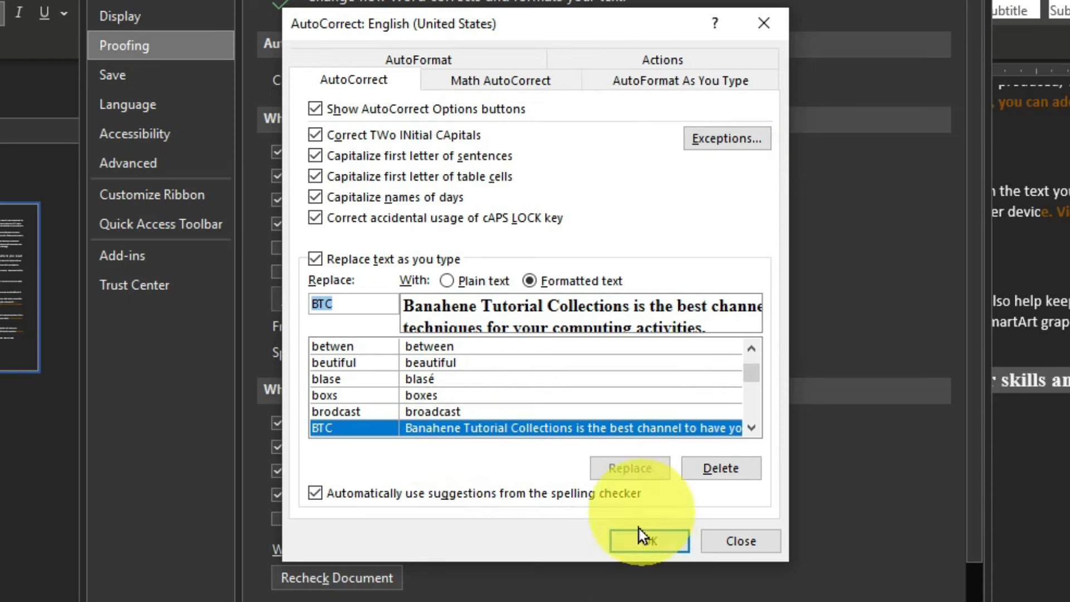
click(648, 545)
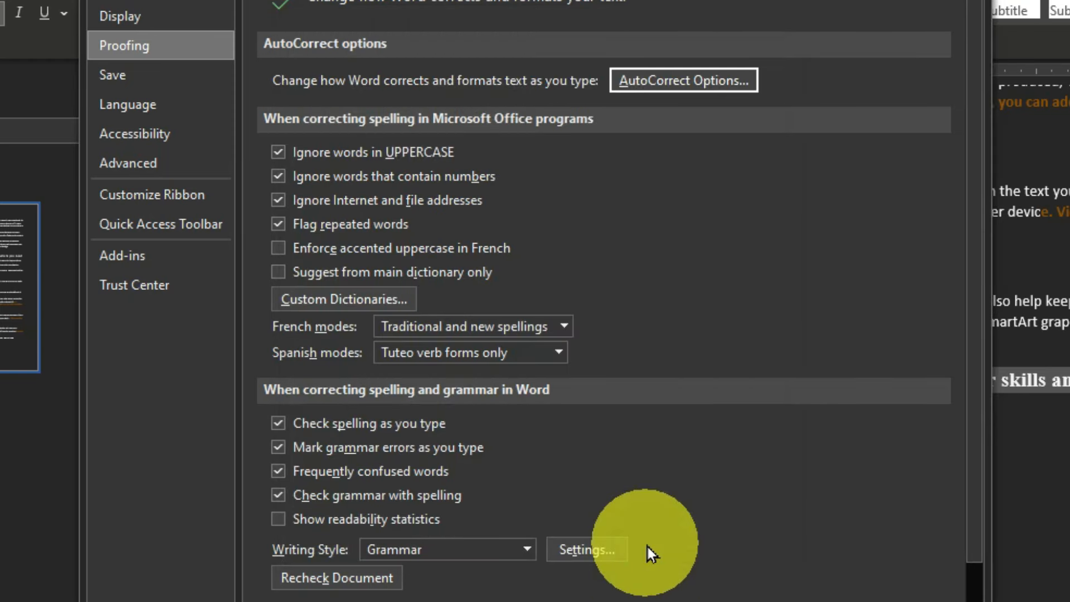
click(831, 601)
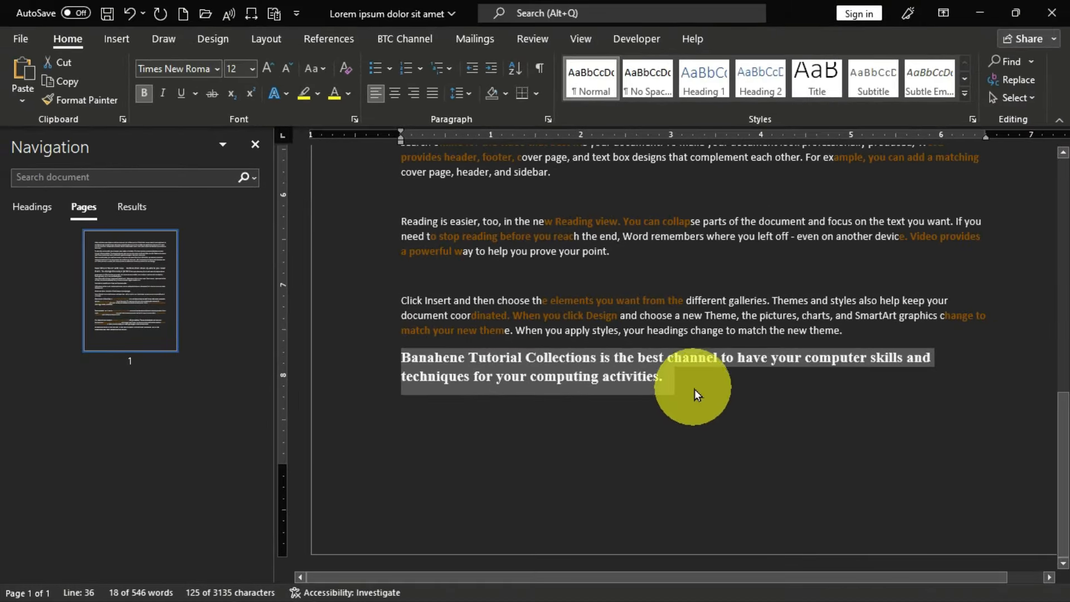
Start a new paragraph below the bold sentence and expand the abbreviation BTC into the full sentence with AutoCorrect.
click(697, 394)
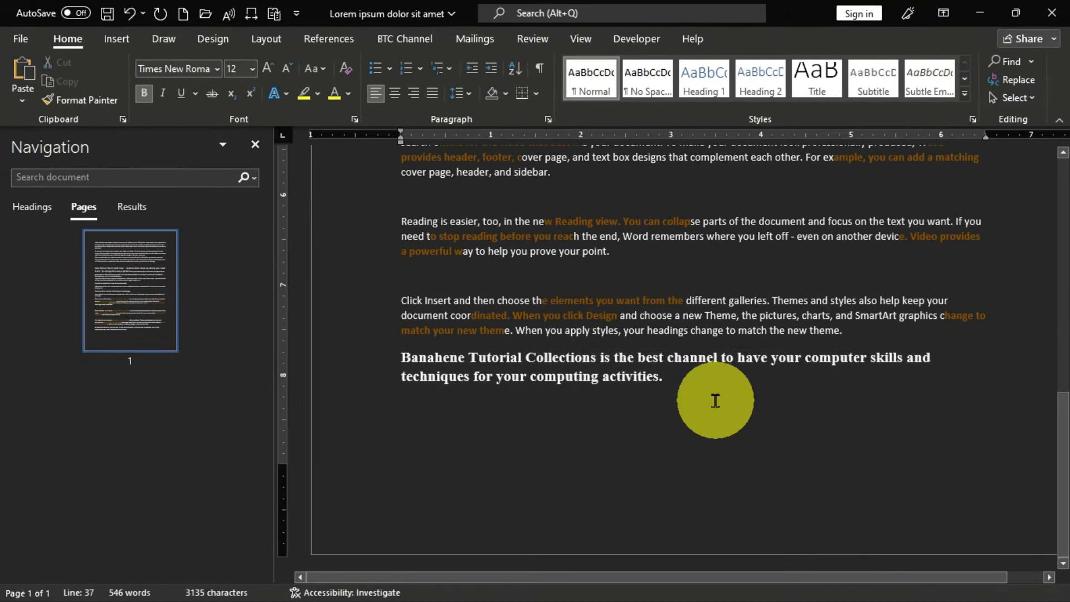
key(Return)
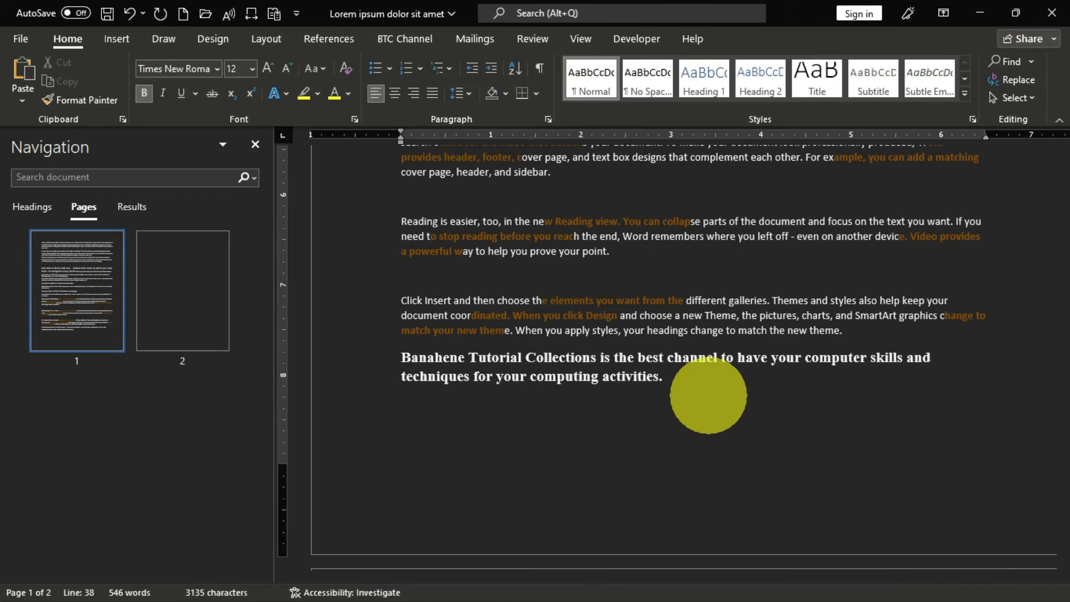
text(BTC)
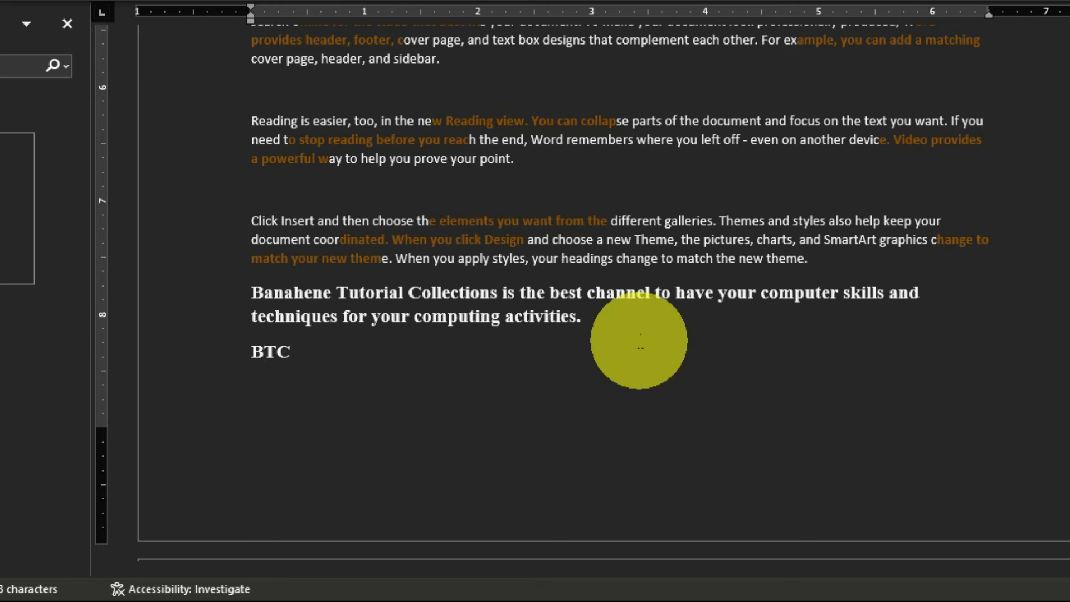
key(Return)
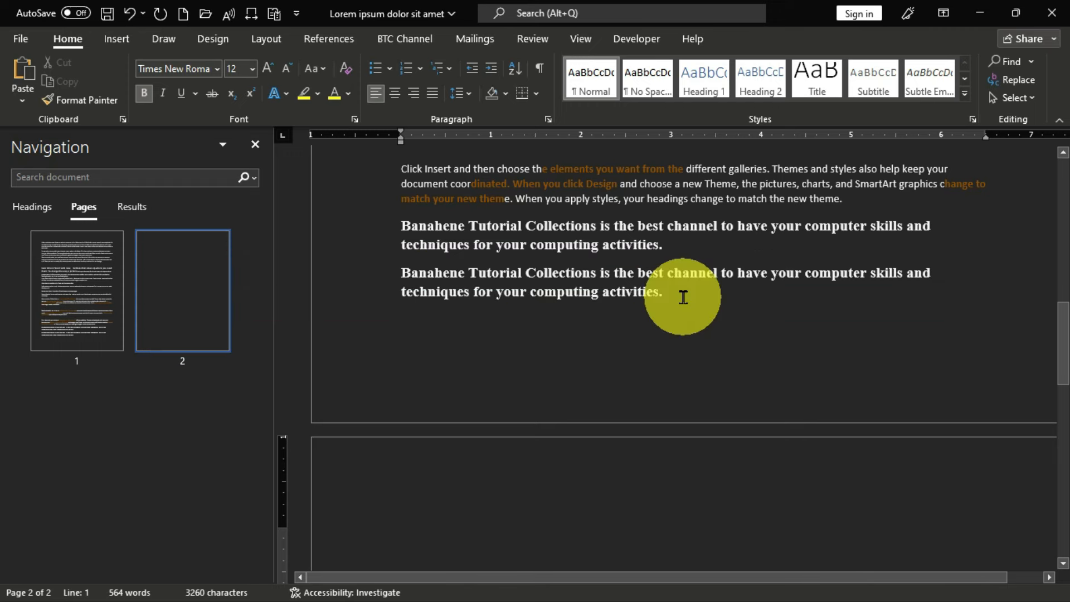
Save the second bold sentence to the Quick Parts gallery as a building block named BTC in the General category.
triple_click(681, 297)
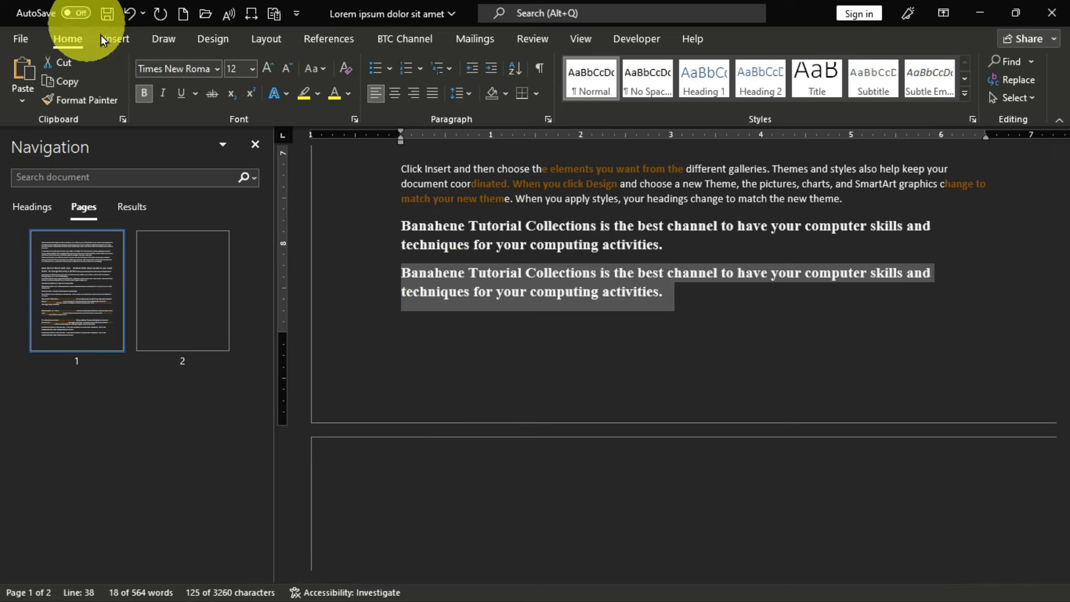
click(114, 41)
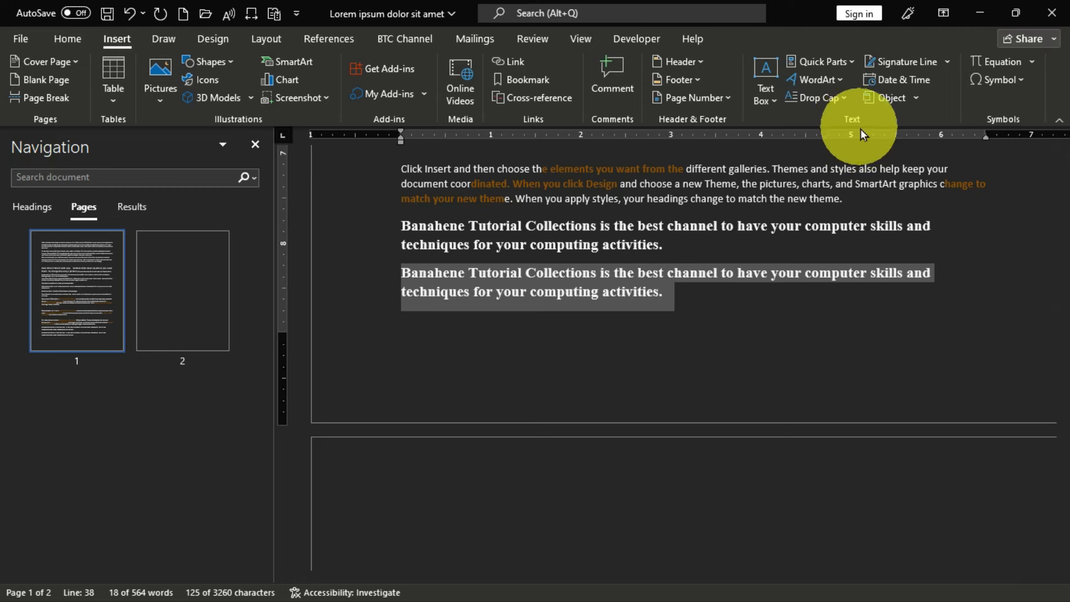
click(848, 67)
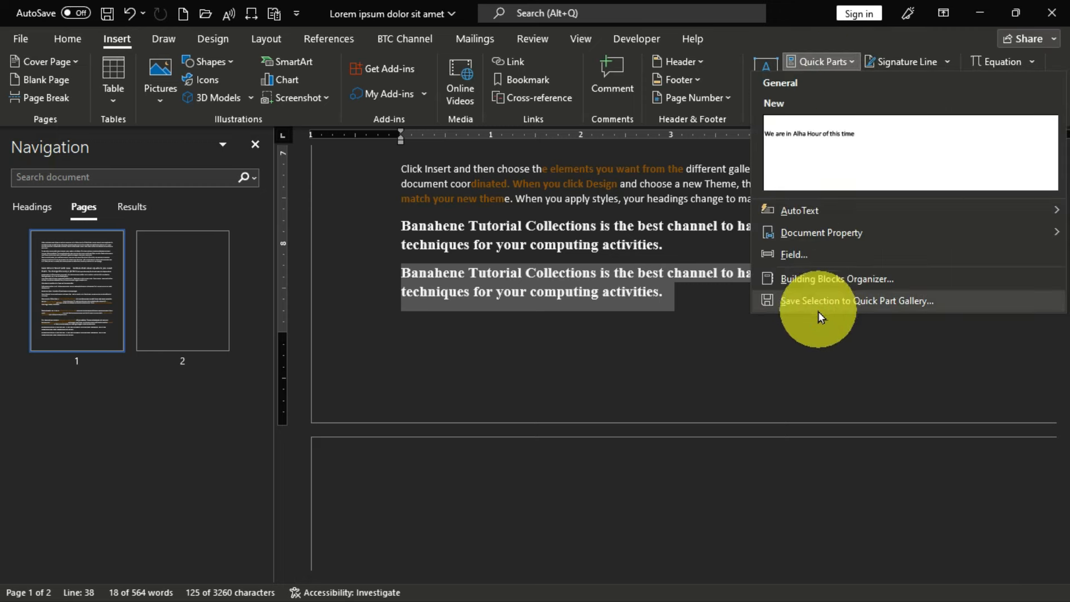
click(952, 306)
drag(530, 204, 719, 230)
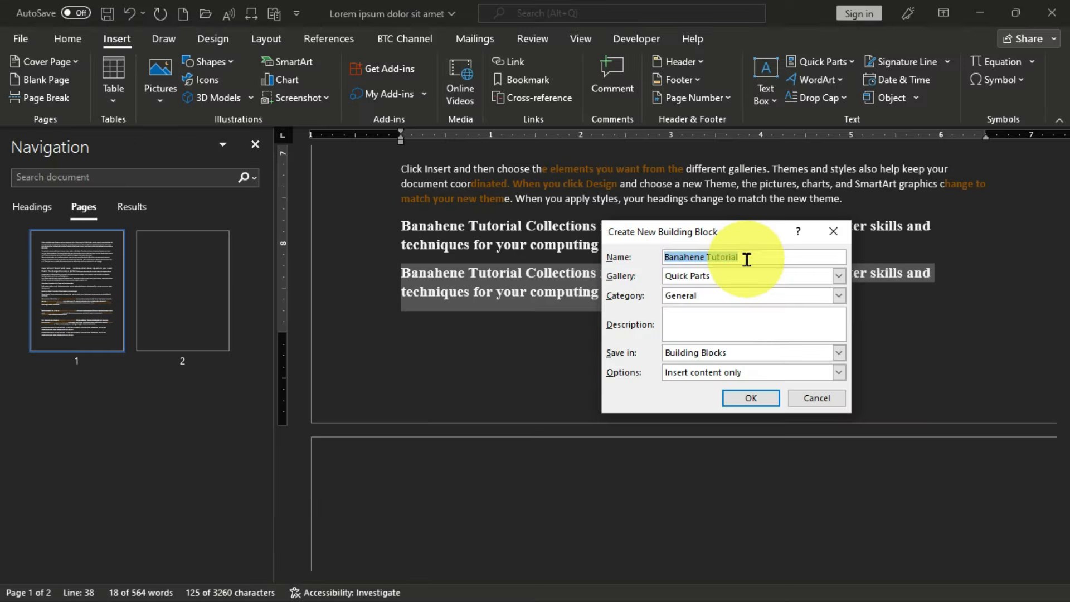
key(BackSpace)
text(BTC)
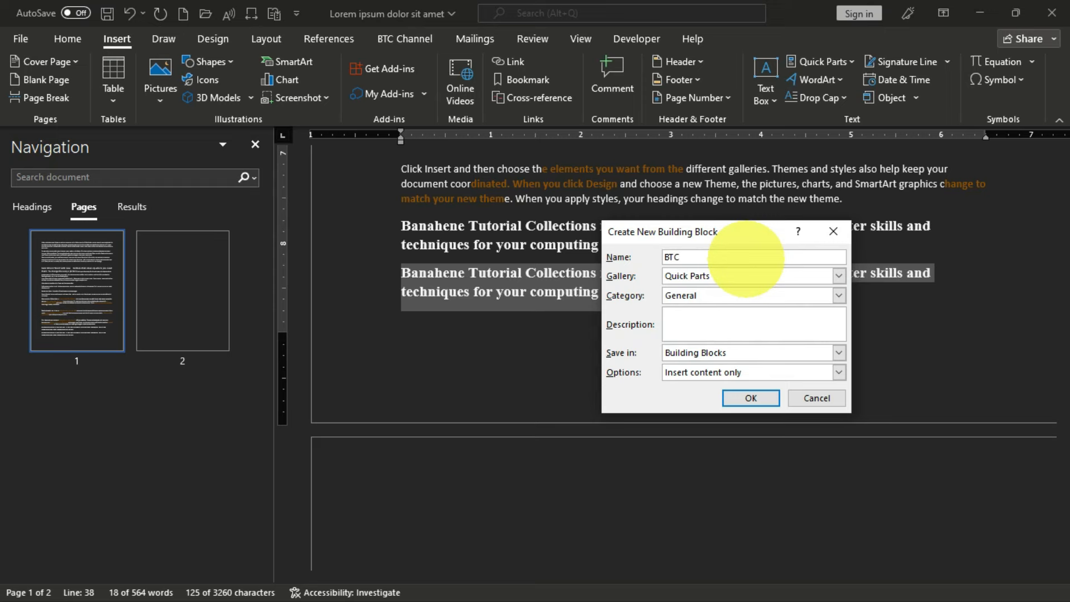
click(751, 398)
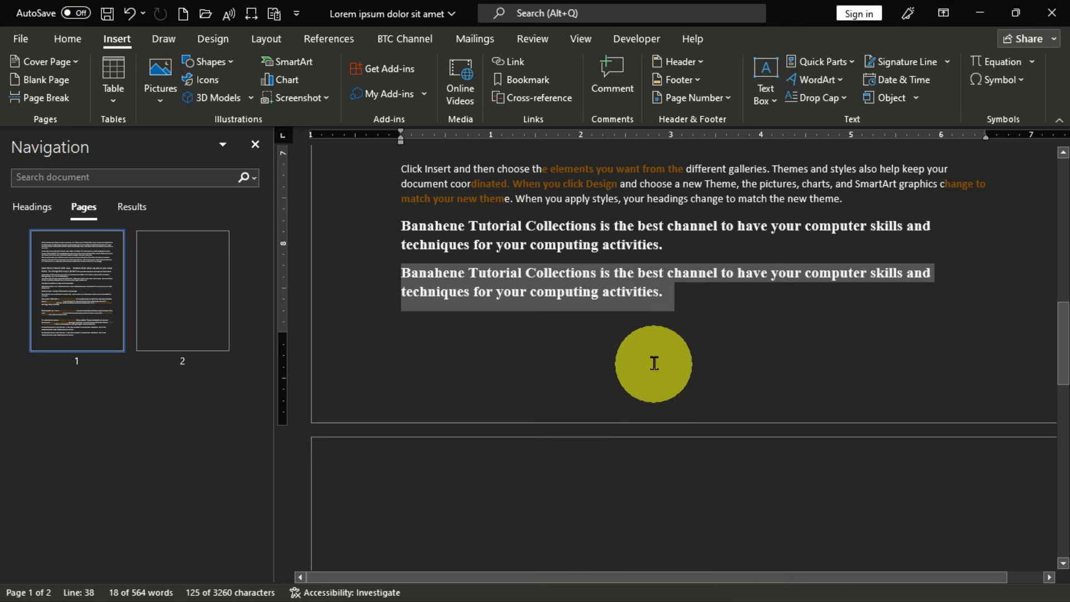
Insert the BTC quick part below the second bold sentence.
click(655, 363)
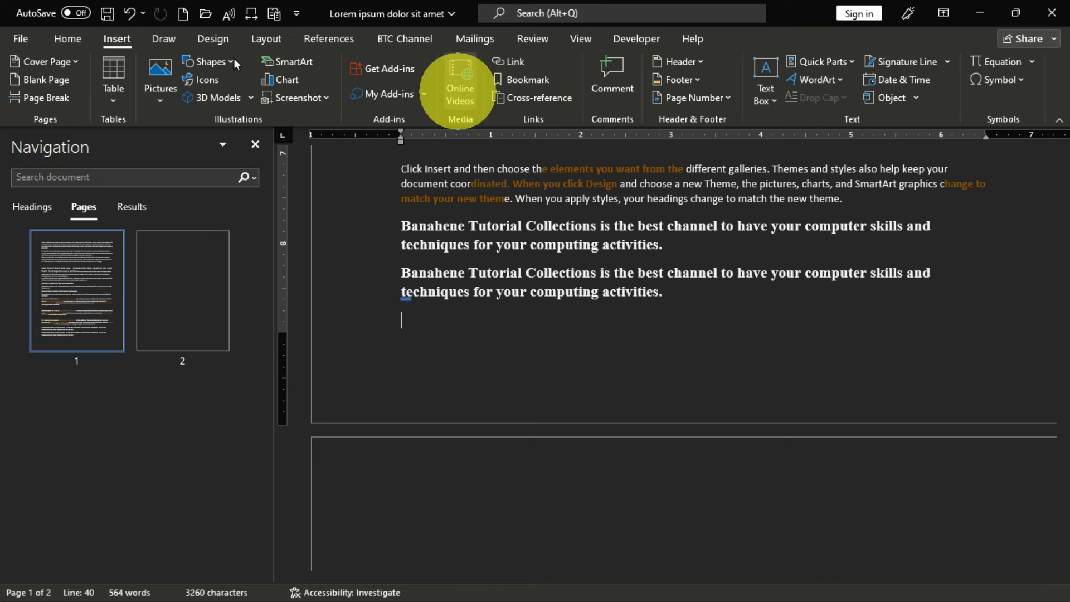
click(818, 62)
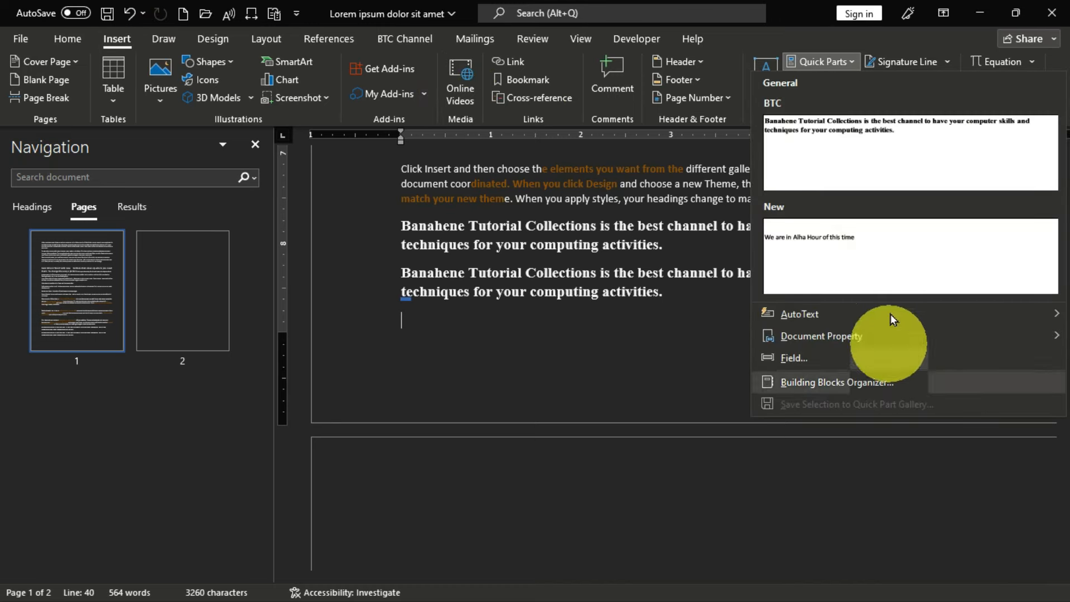
click(850, 143)
scroll(596, 401, up, 5)
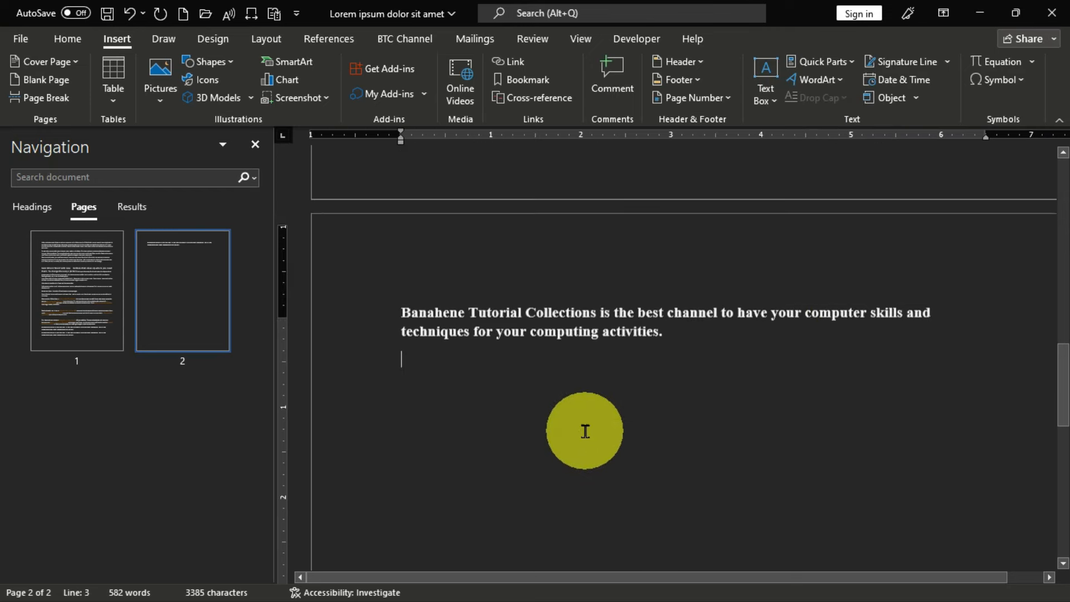
Insert a screen clipping of the desktop icons from Wondershare Filmora X to the Lorem ipsum document below the sentence on page 2.
scroll(539, 440, up, 1)
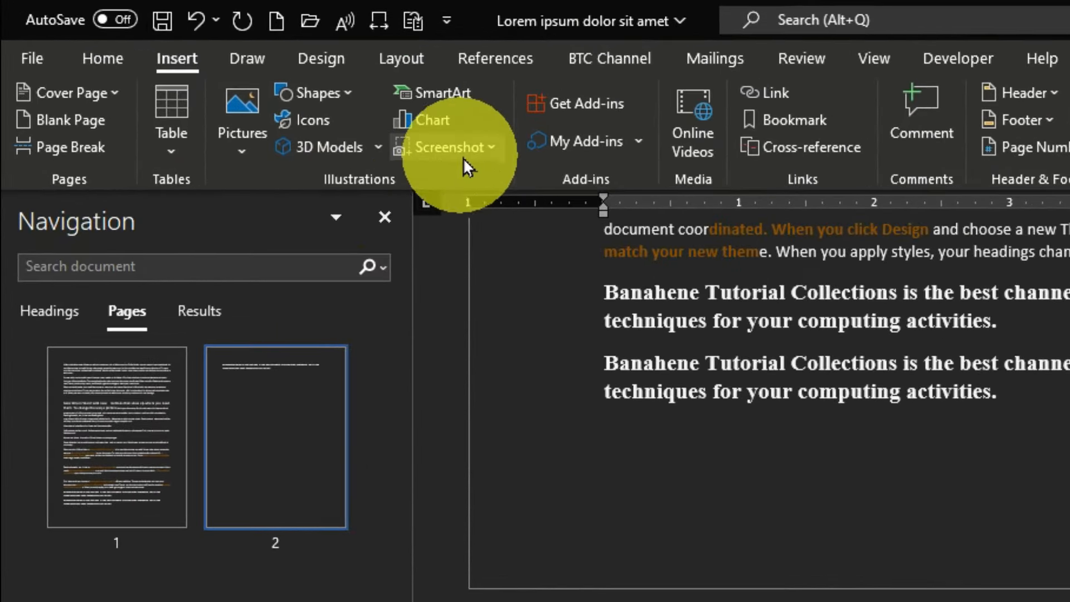
click(467, 150)
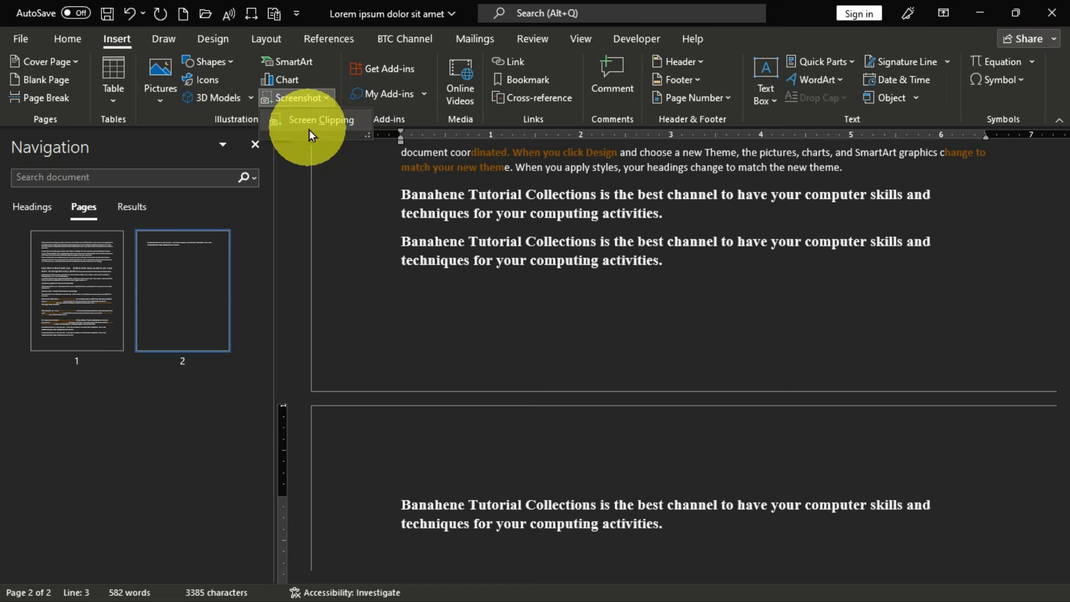
click(341, 122)
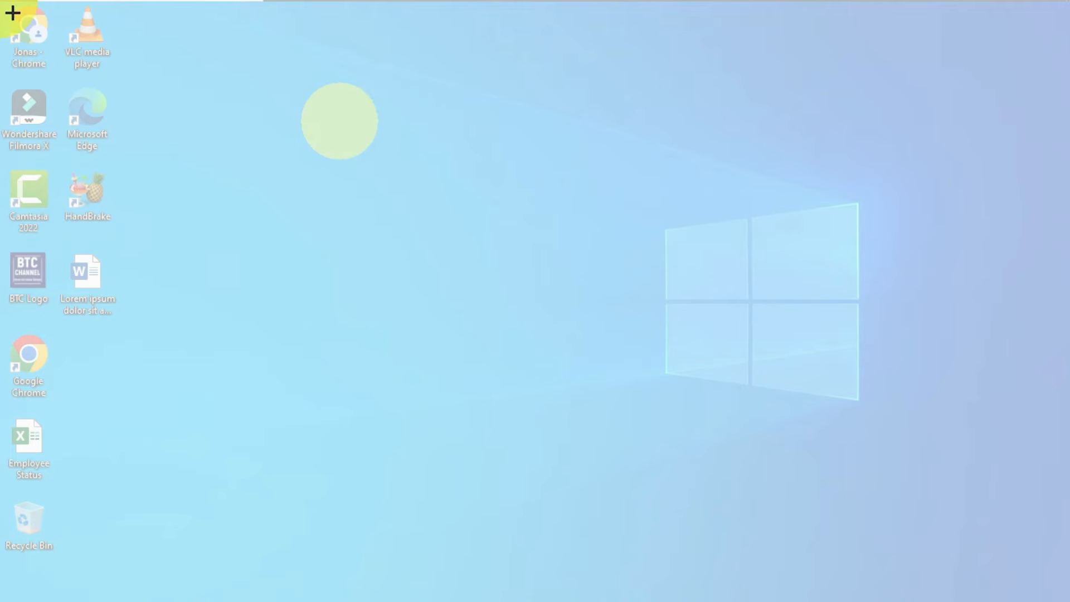
drag(1, 76, 135, 331)
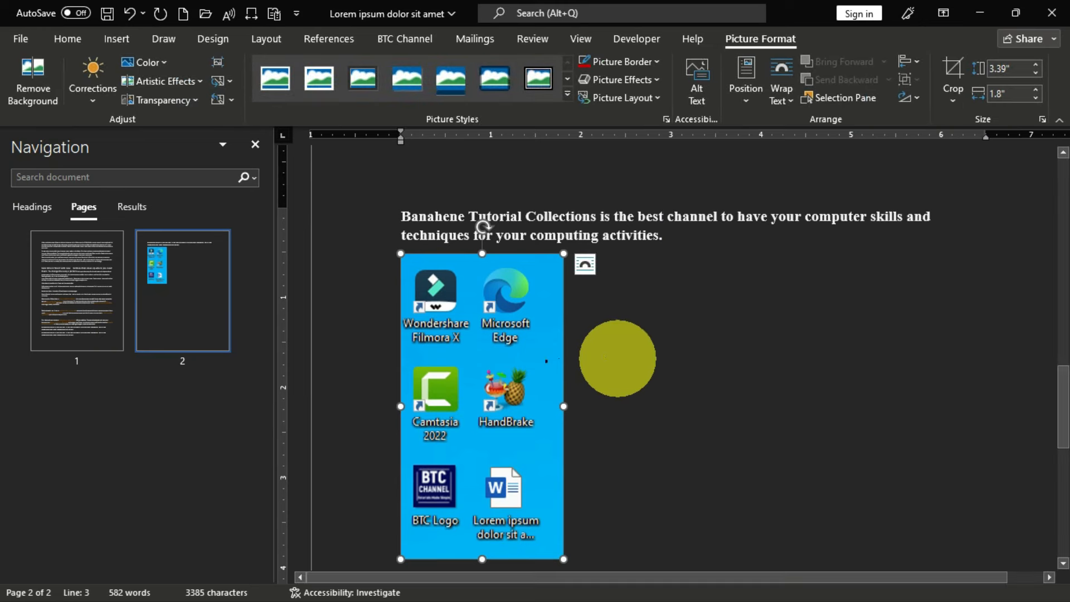
scroll(526, 363, down, 3)
scroll(500, 318, up, 3)
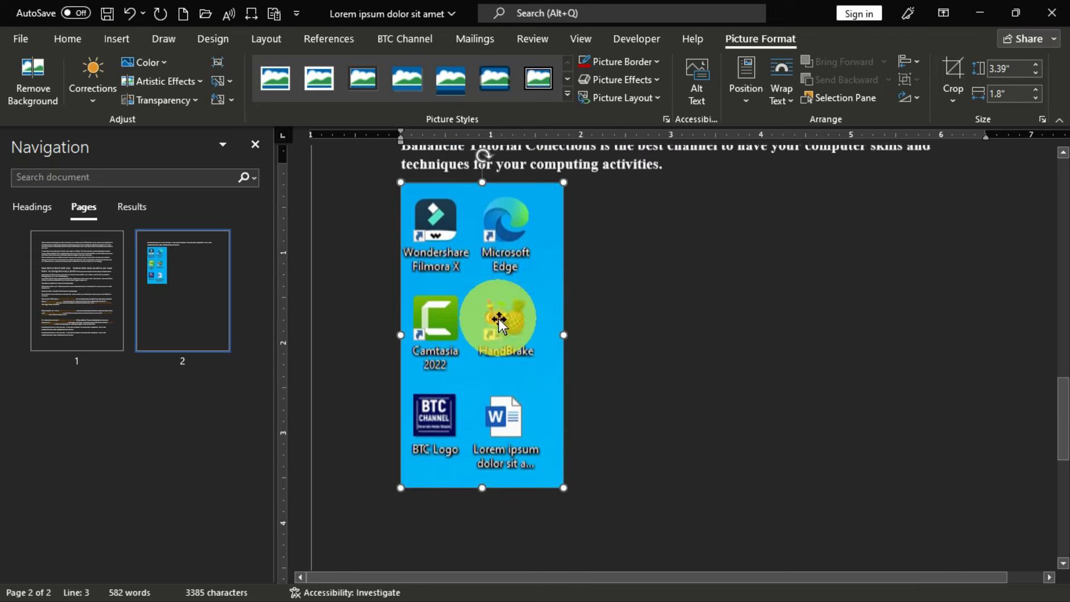
Start cropping the screen clipping on page 2.
click(115, 44)
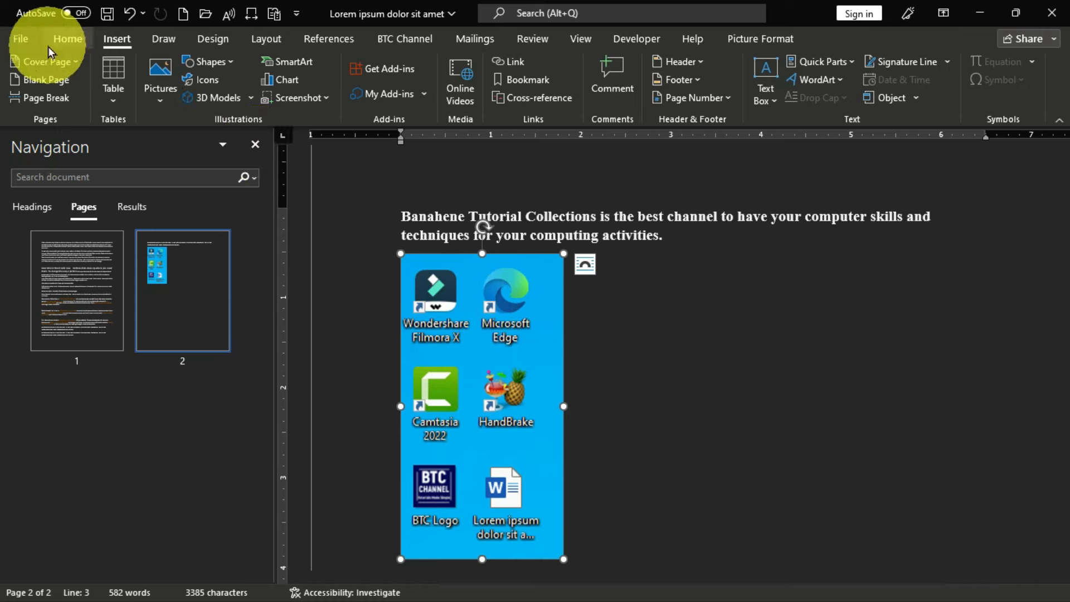
click(752, 40)
click(953, 75)
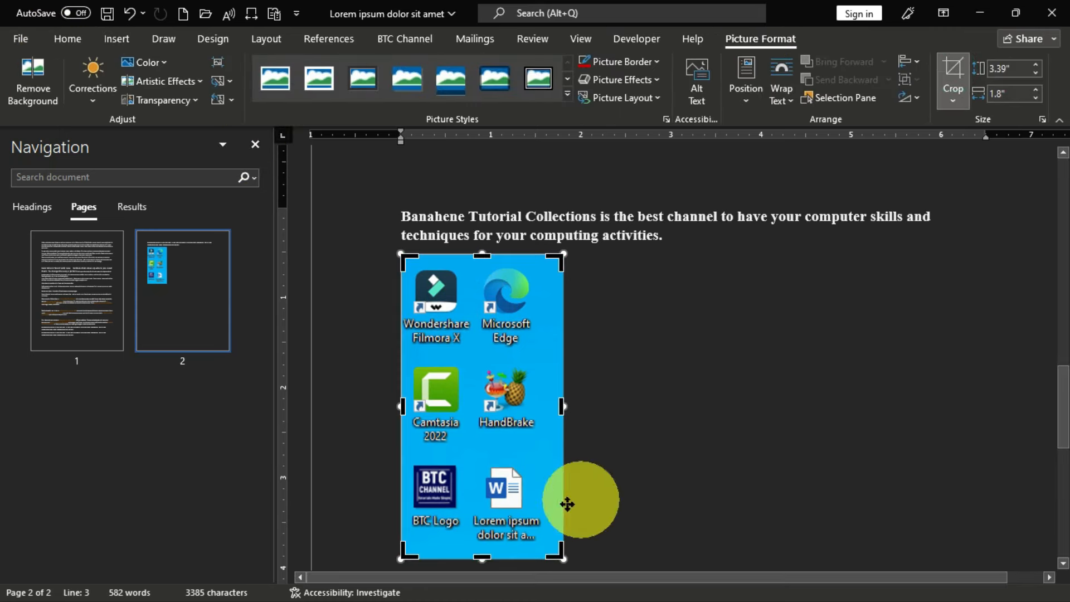